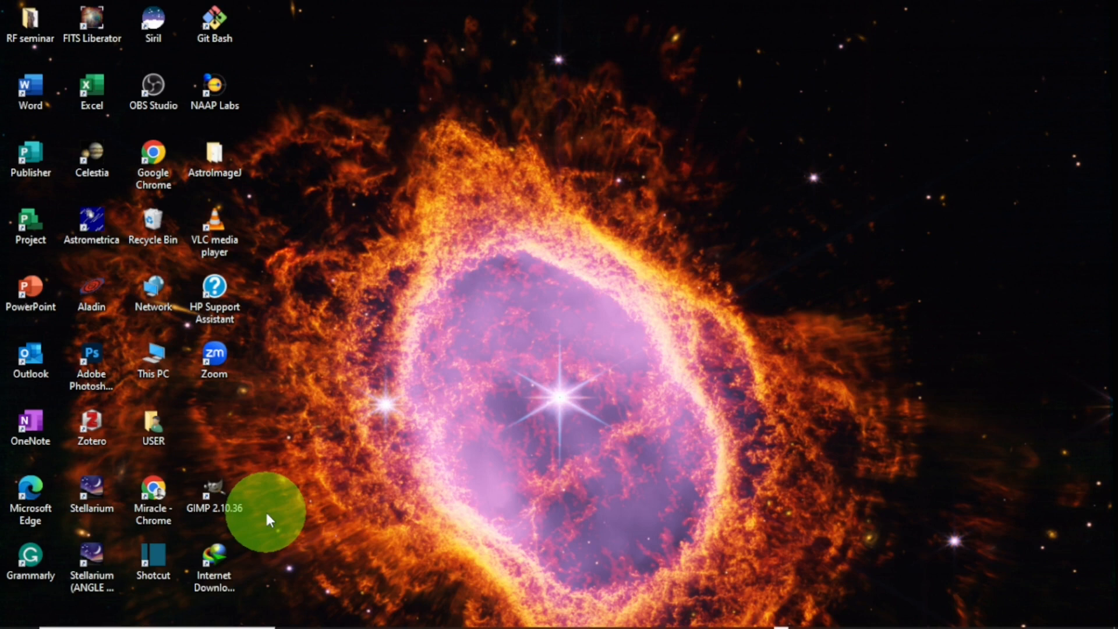
Bring up GIMP and FITS Liberator to view their empty workspaces, then minimize both windows
{"action": "mouse_move", "coordinate": [754, 621]}
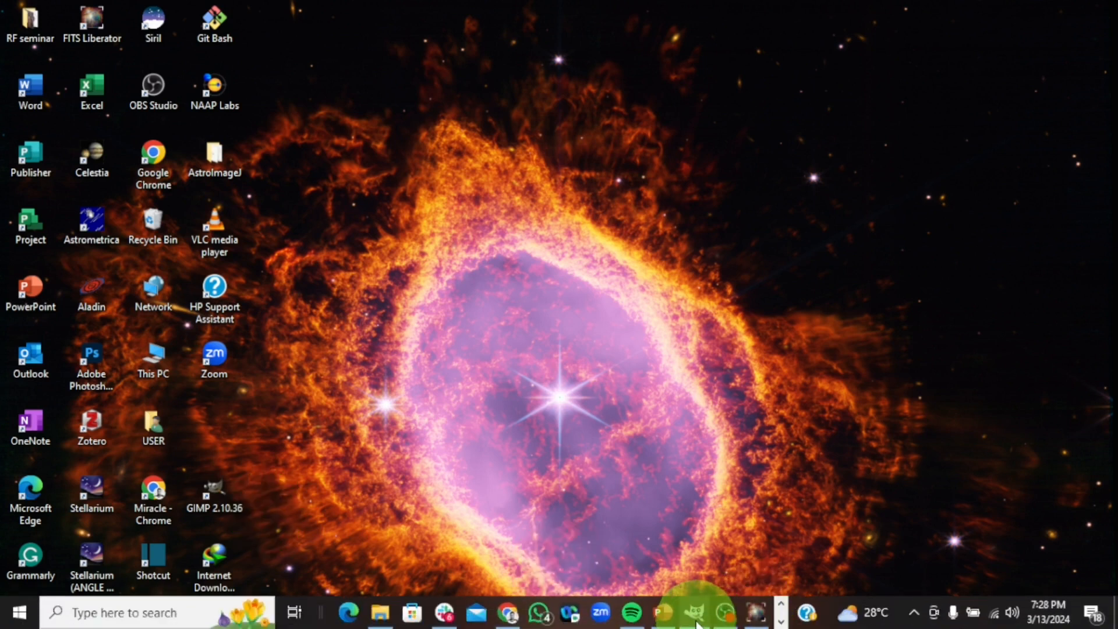
{"action": "mouse_move", "coordinate": [694, 612]}
{"action": "left_click", "coordinate": [704, 568]}
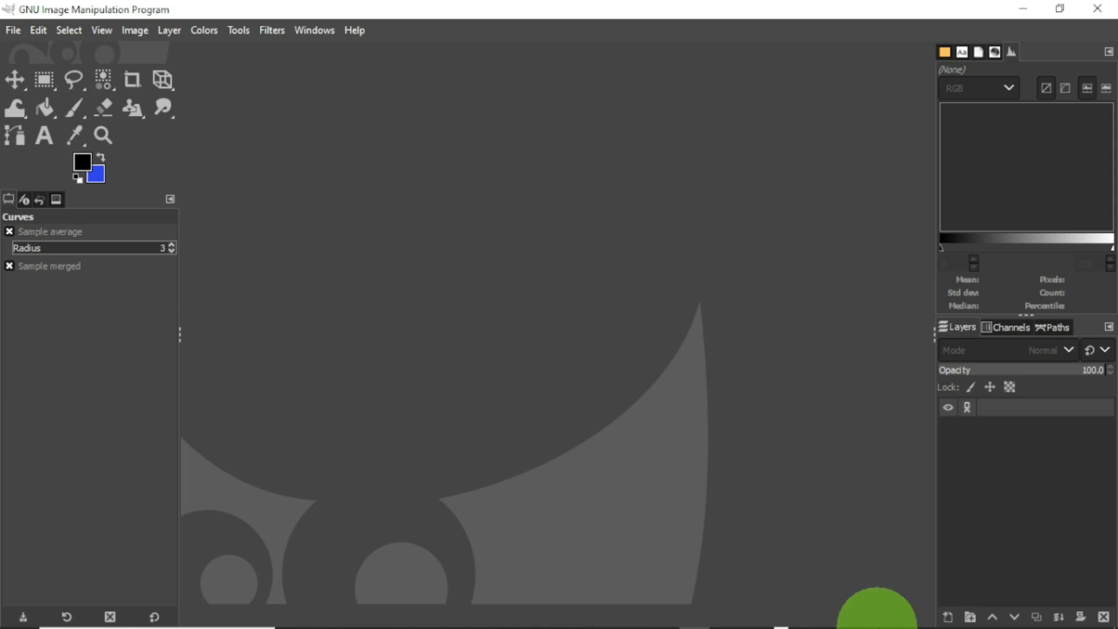
{"action": "mouse_move", "coordinate": [804, 618]}
{"action": "left_click", "coordinate": [756, 613]}
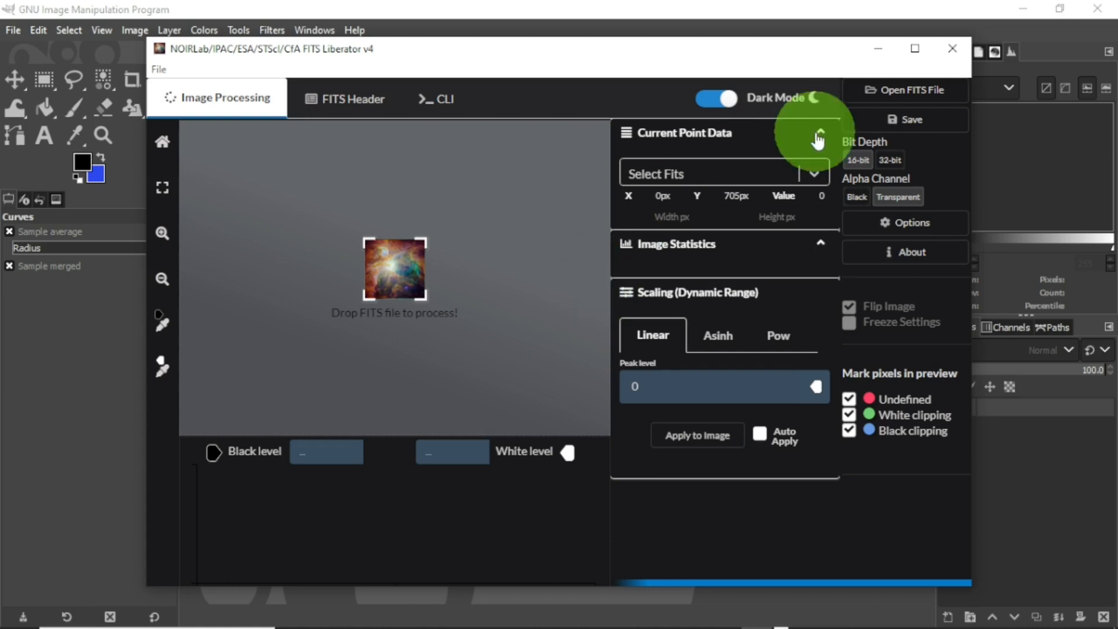
{"action": "left_click", "coordinate": [877, 50]}
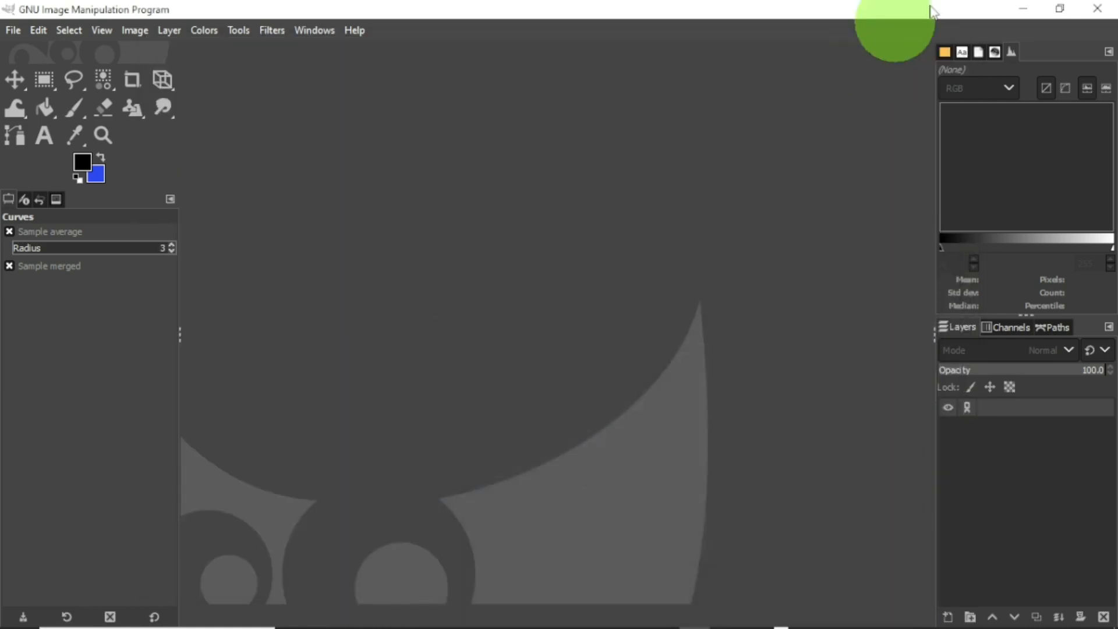
{"action": "left_click", "coordinate": [1019, 9]}
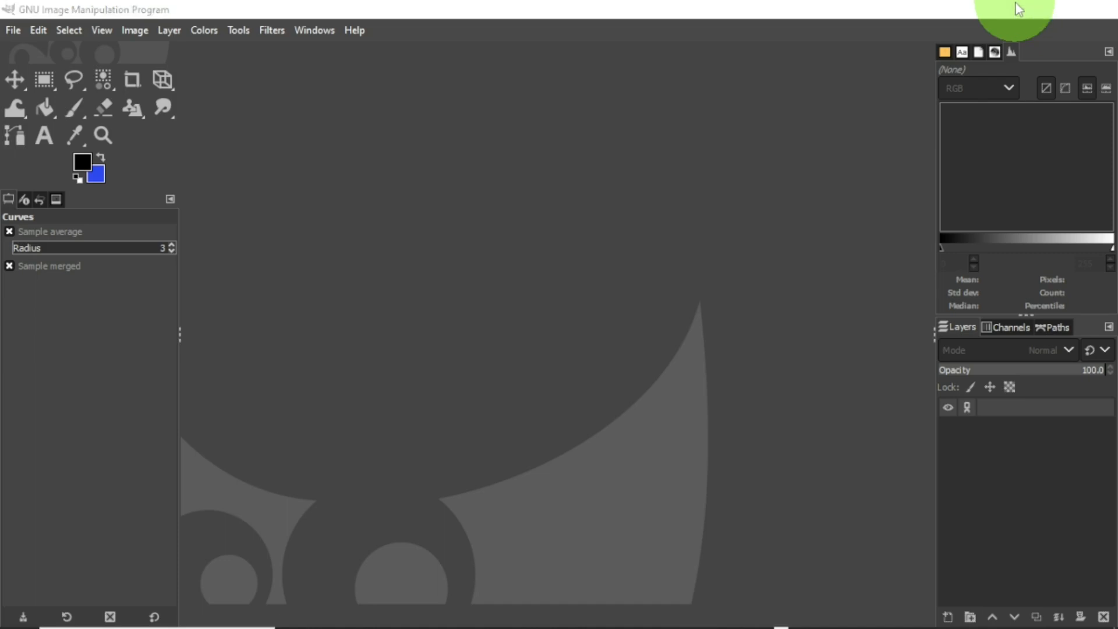
Switch to Chrome and open the Astrophoto Visual Development page among the PACS e-Lab primary projects
{"action": "mouse_move", "coordinate": [544, 624]}
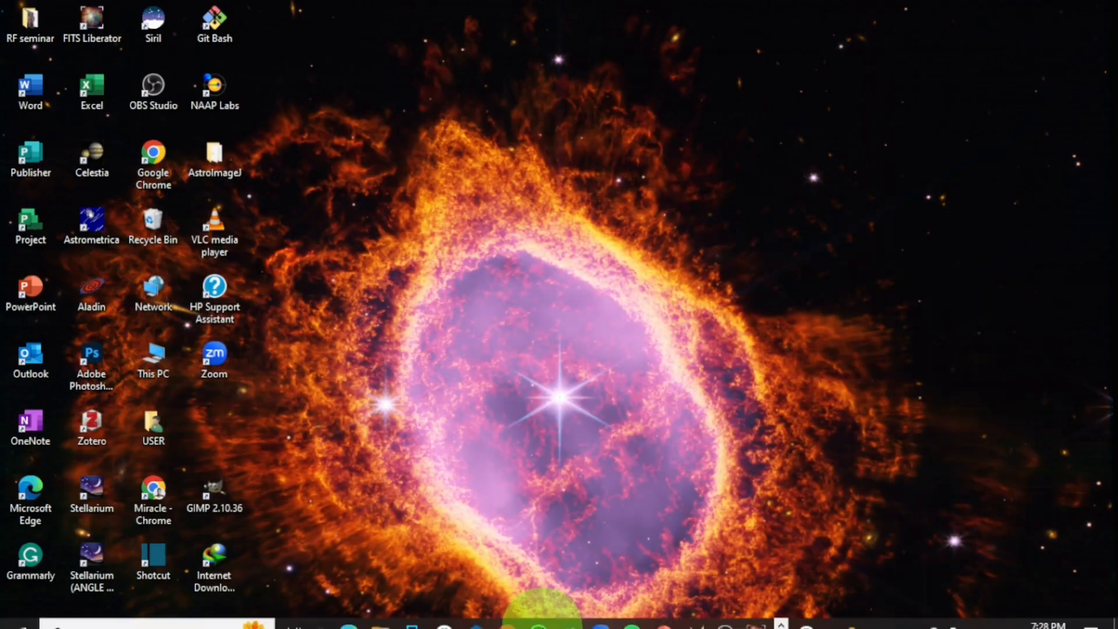
{"action": "mouse_move", "coordinate": [508, 611]}
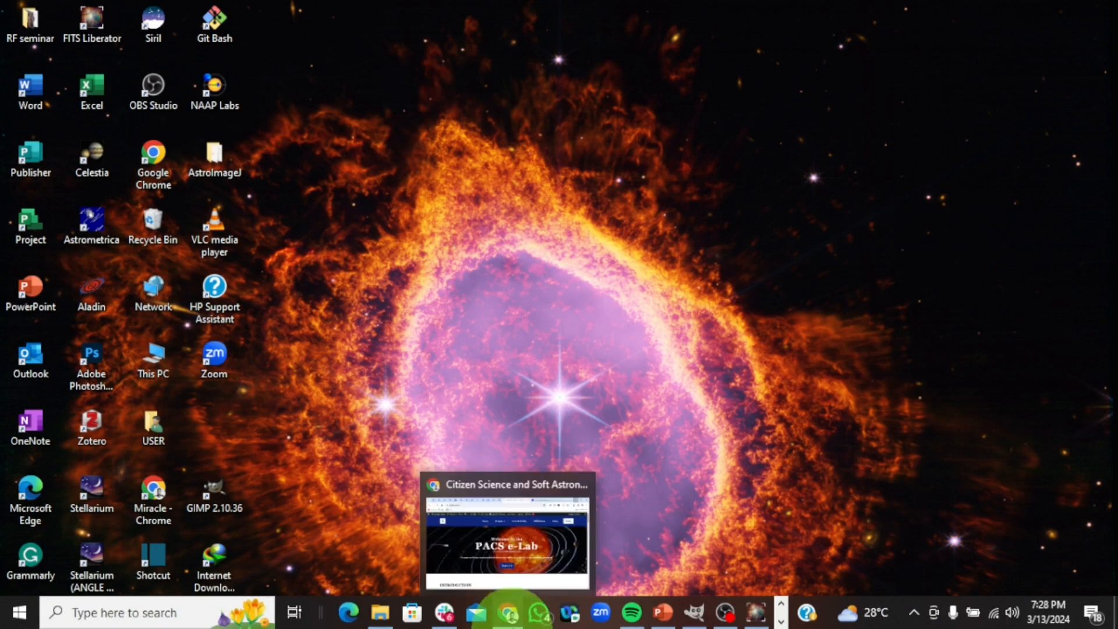
{"action": "left_click", "coordinate": [522, 577]}
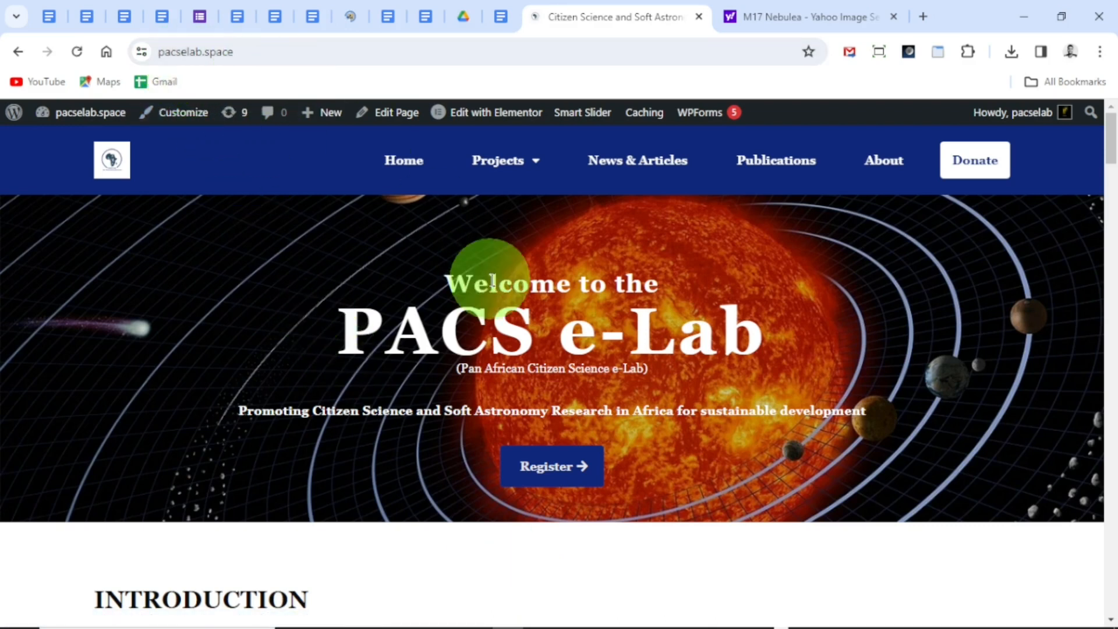
{"action": "mouse_move", "coordinate": [517, 174]}
{"action": "mouse_move", "coordinate": [584, 207]}
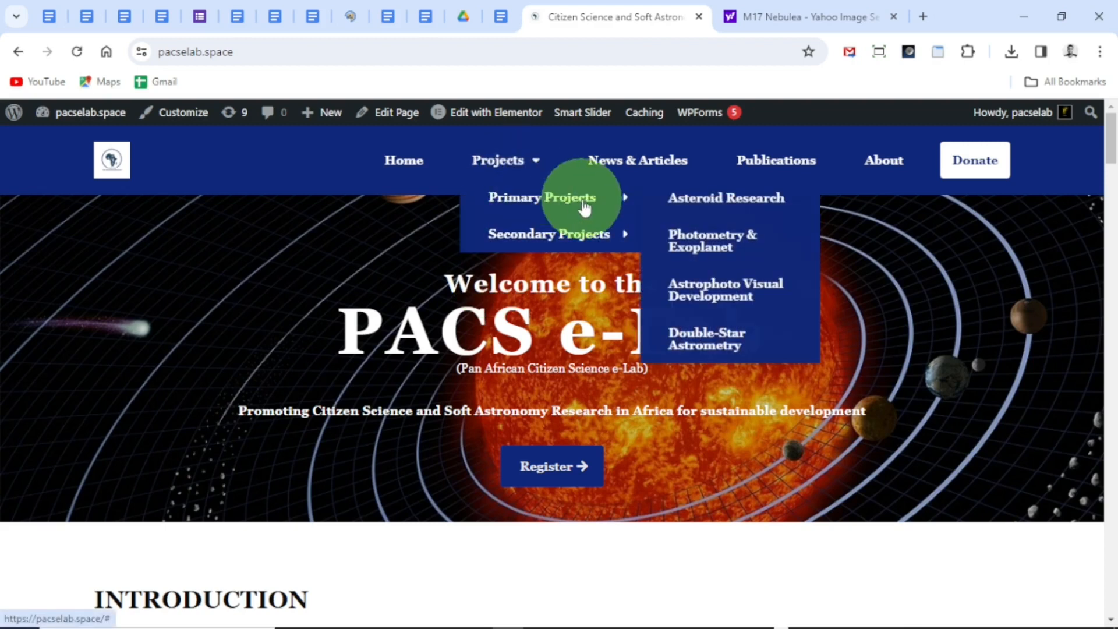
{"action": "left_click", "coordinate": [713, 297]}
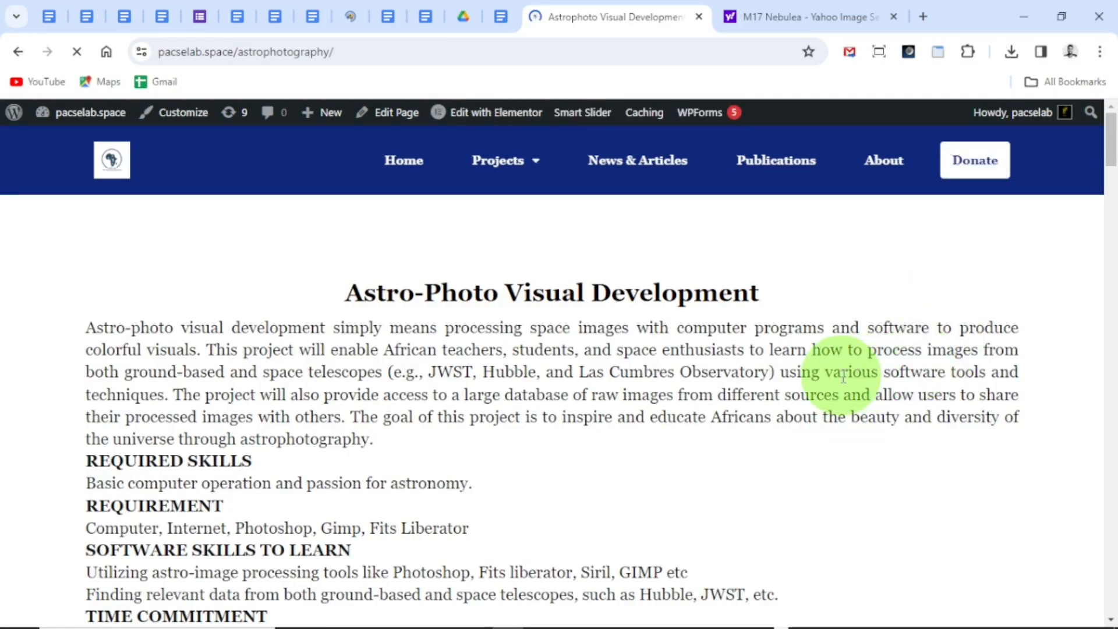
Open the practice datasets linked in the For Gimp section of the project page
{"action": "scroll", "coordinate": [833, 382], "scroll_direction": "down", "scroll_amount": 8}
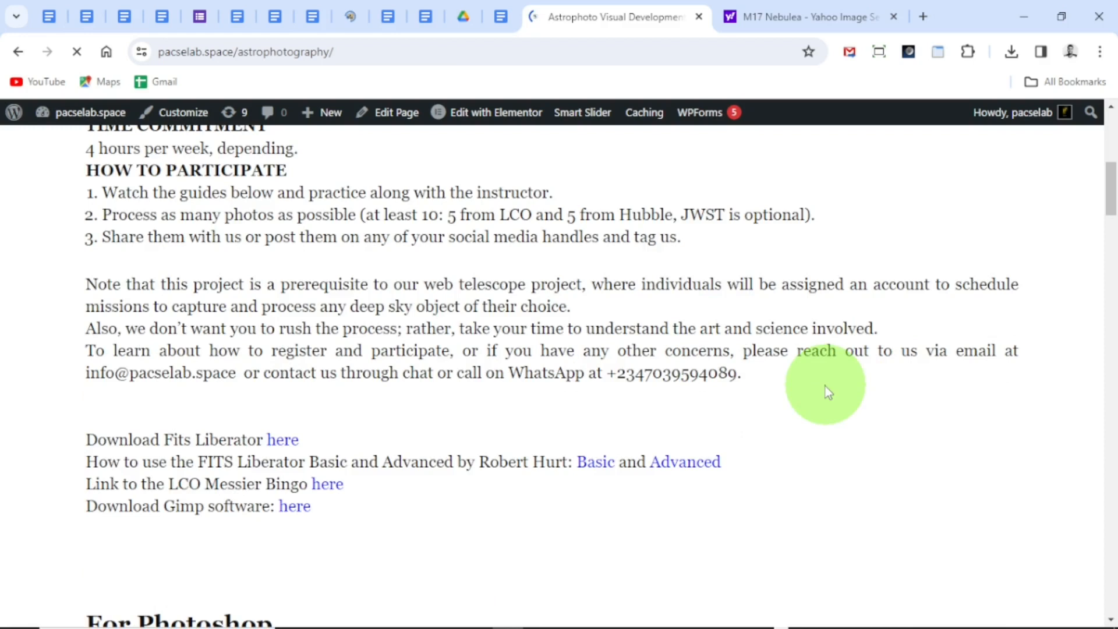
{"action": "scroll", "coordinate": [820, 388], "scroll_direction": "down", "scroll_amount": 14}
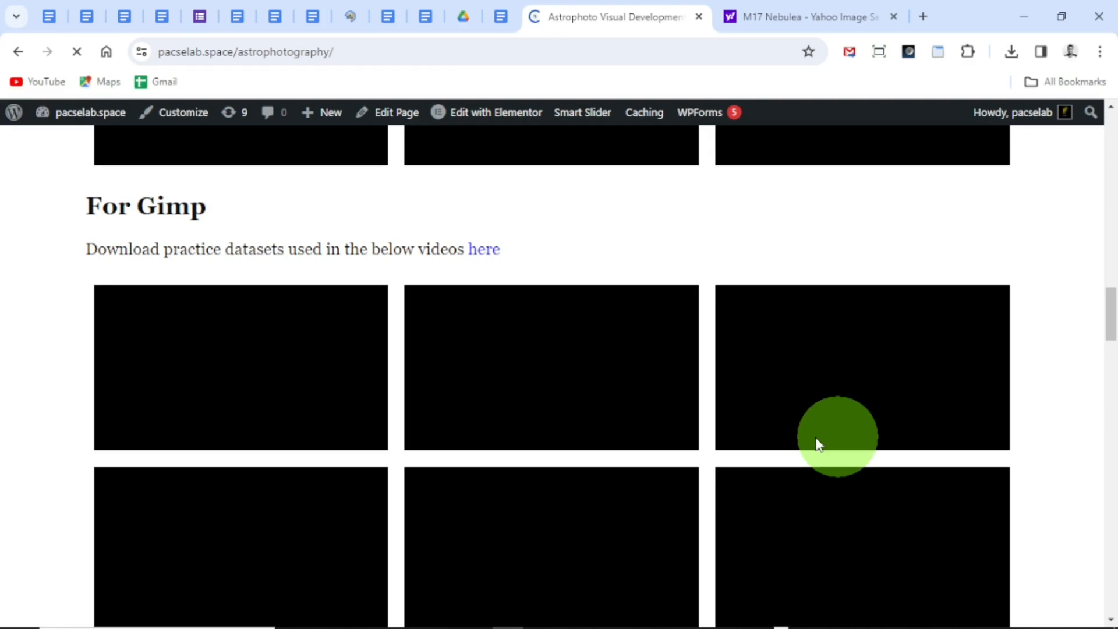
{"action": "left_click", "coordinate": [487, 251]}
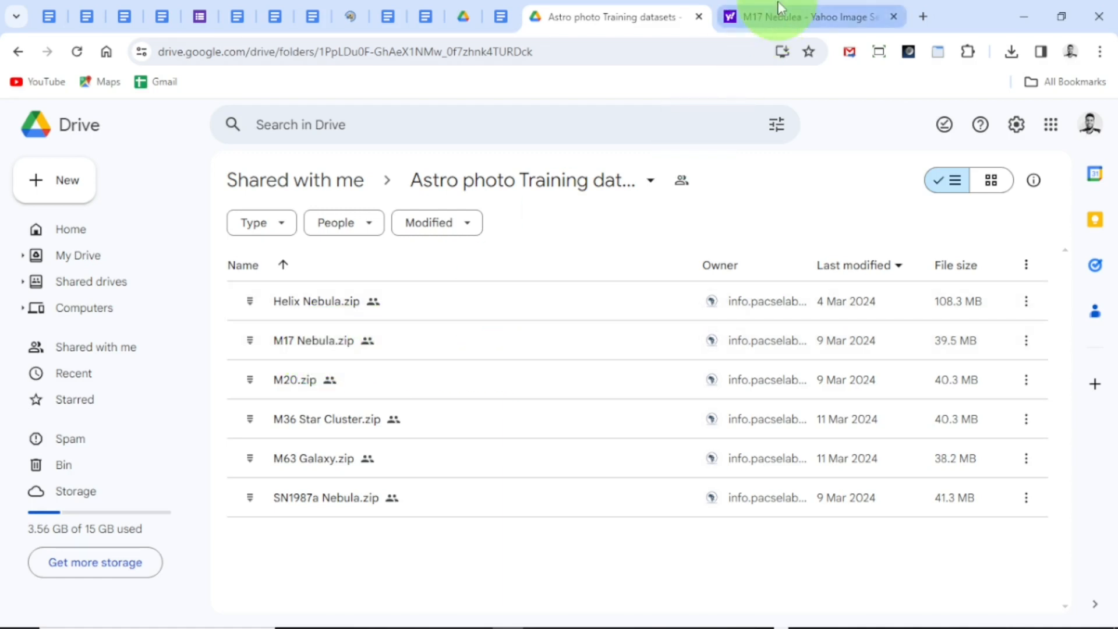
Look over the Yahoo image results for the M17 nebula and return to the training datasets folder
{"action": "left_click", "coordinate": [769, 17]}
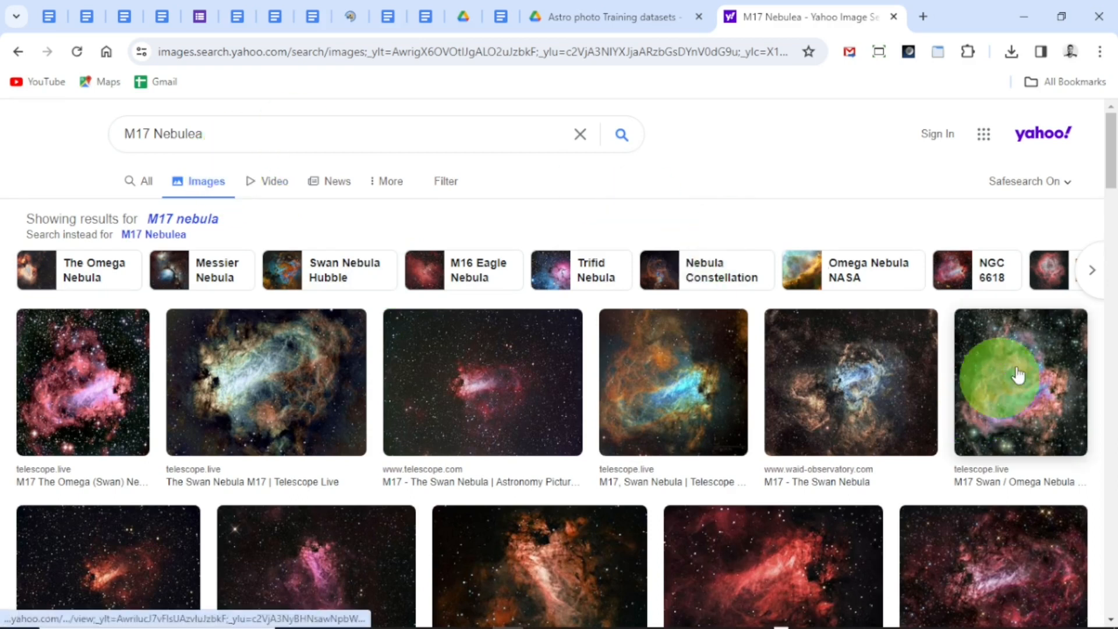
{"action": "mouse_move", "coordinate": [1112, 156]}
{"action": "left_mouse_down"}
{"action": "mouse_move", "coordinate": [1115, 295]}
{"action": "mouse_move", "coordinate": [1115, 169]}
{"action": "left_mouse_up"}
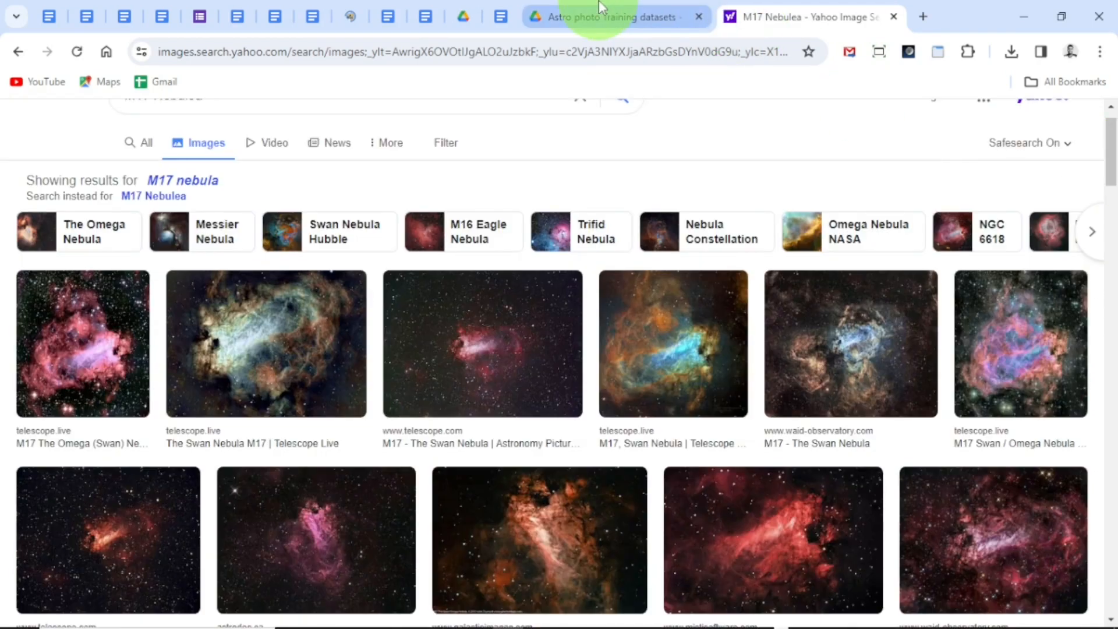
{"action": "left_click", "coordinate": [600, 15]}
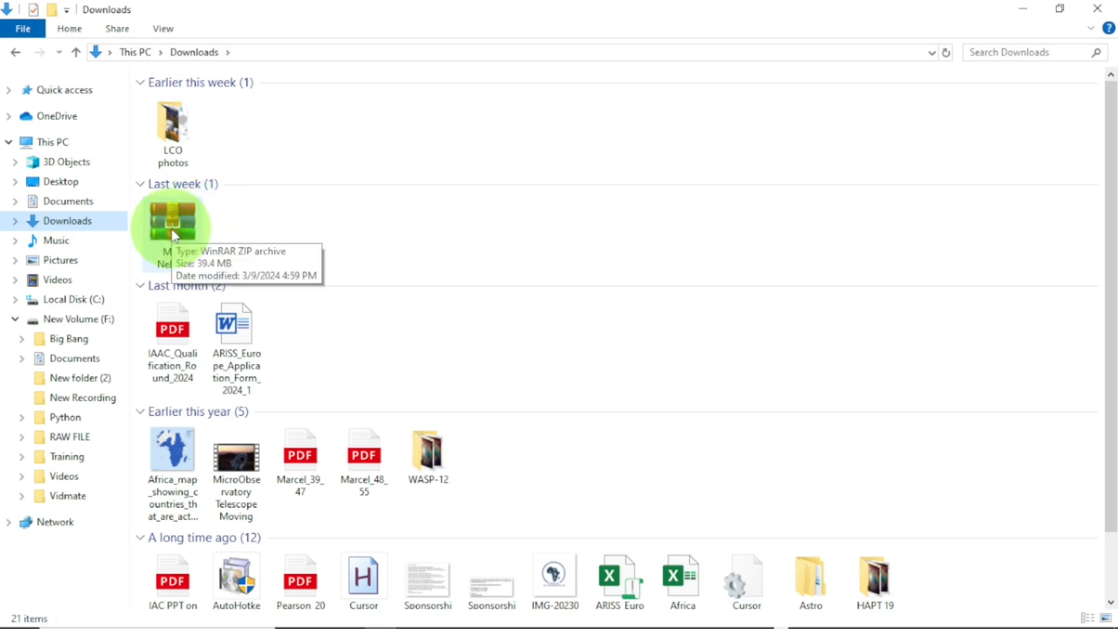
Extract the M17 Nebula archive into its own folder in Downloads and open the lco_data-20240309-3 folder inside it
{"action": "left_click", "coordinate": [189, 234]}
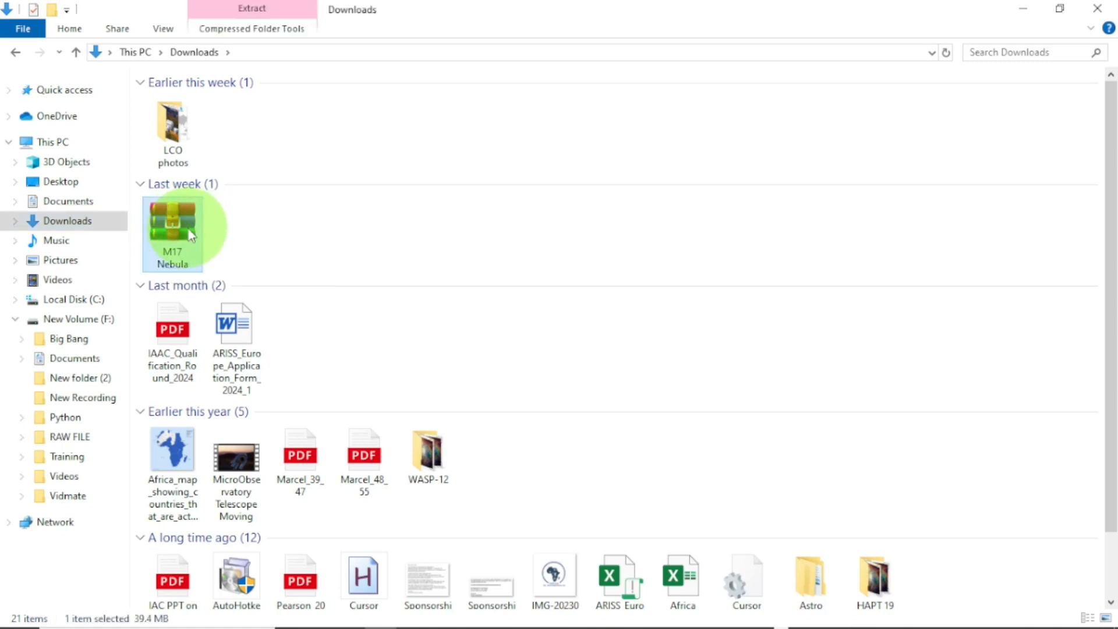
{"action": "double_click", "coordinate": [189, 234]}
{"action": "right_click", "coordinate": [187, 227]}
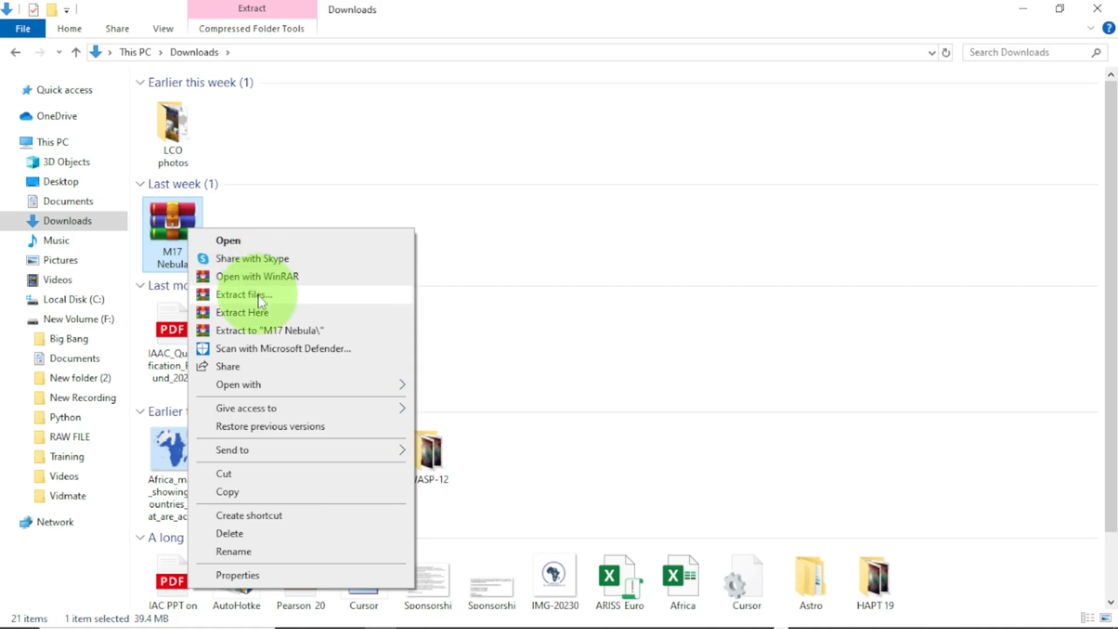
{"action": "left_click", "coordinate": [261, 300]}
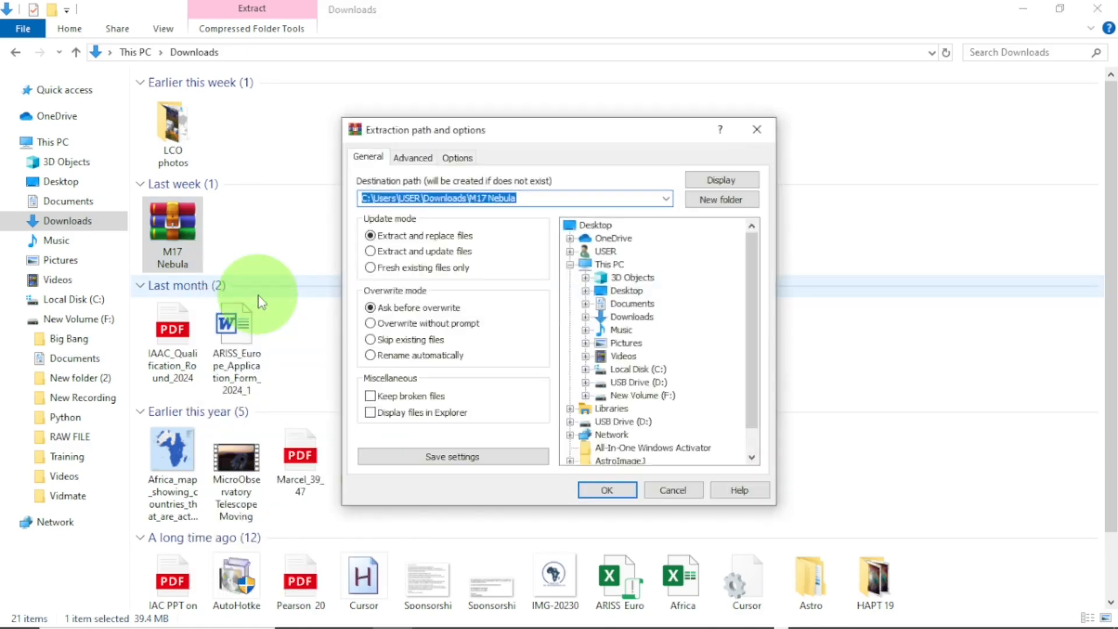
{"action": "left_click", "coordinate": [595, 486]}
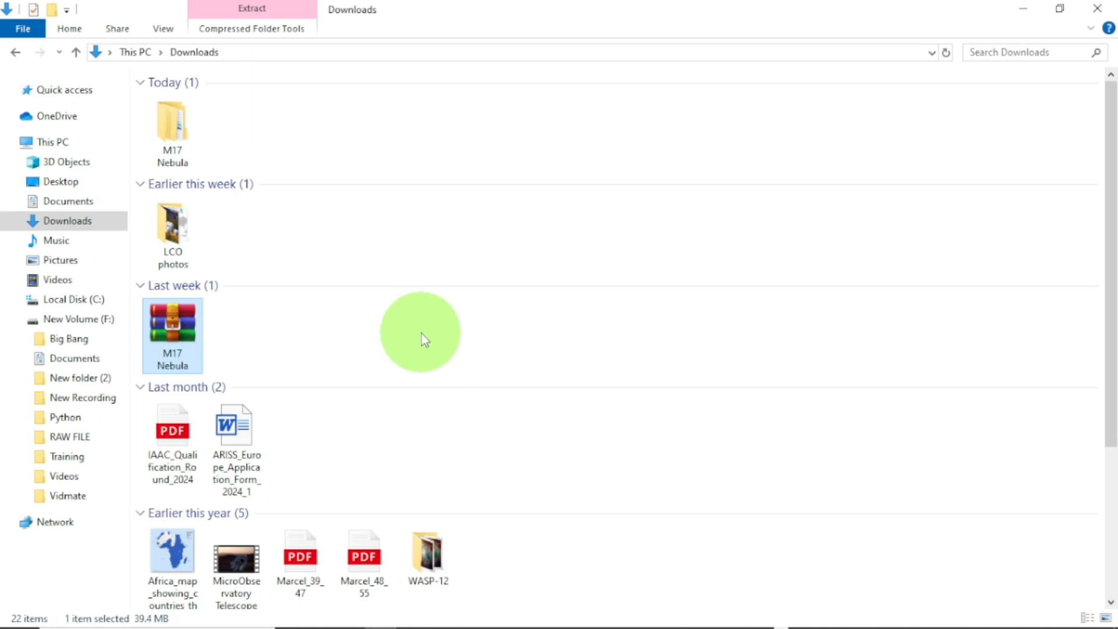
{"action": "double_click", "coordinate": [172, 123]}
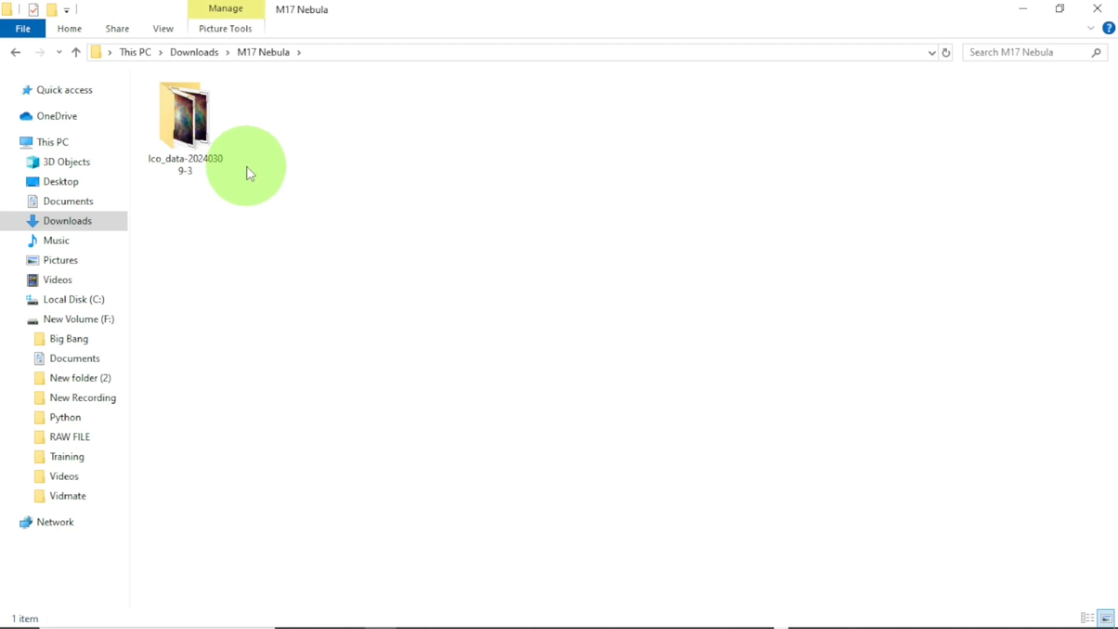
{"action": "double_click", "coordinate": [206, 136]}
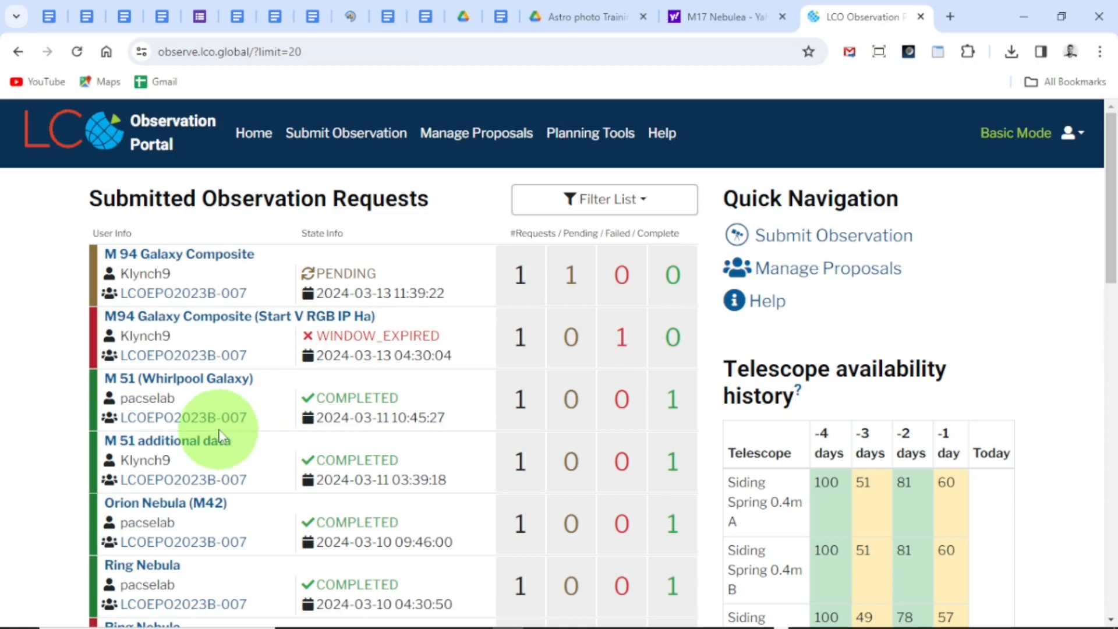
Open the completed M17 Nebule request in the LCO Observation Portal and examine its exposure and filter configuration
{"action": "left_click_drag", "start_coordinate": [1115, 247], "coordinate": [1116, 441]}
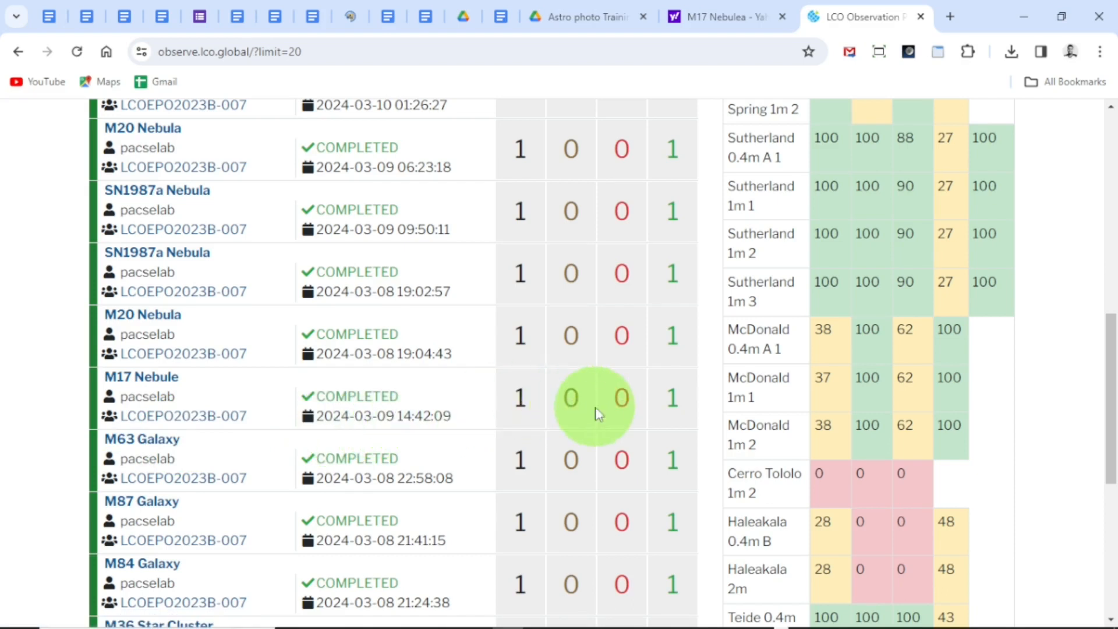
{"action": "left_click", "coordinate": [165, 385]}
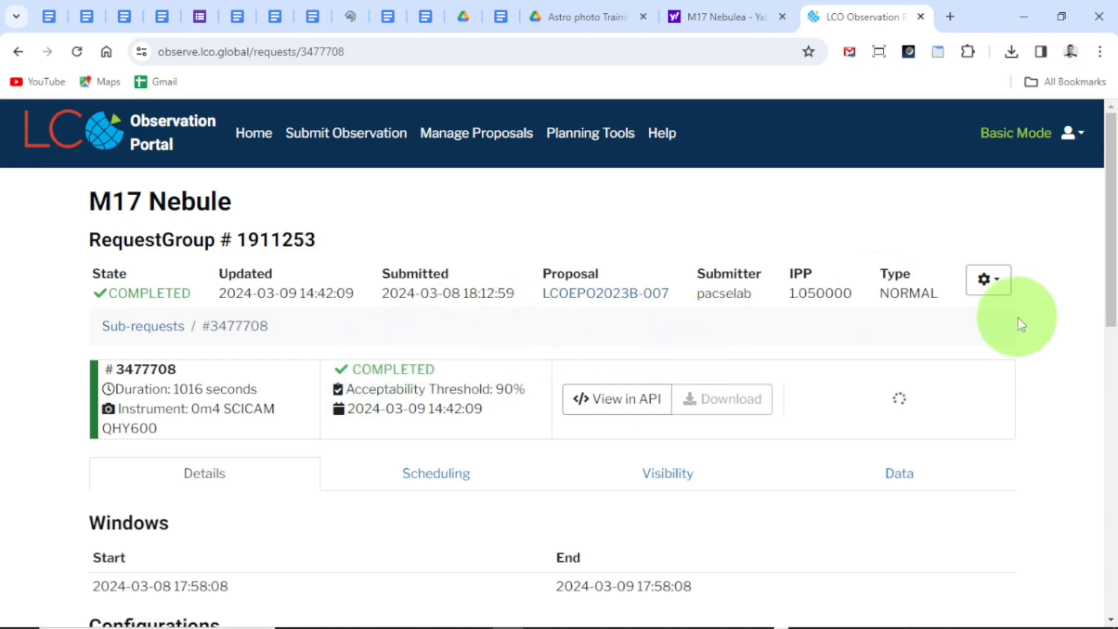
{"action": "left_click_drag", "start_coordinate": [1112, 252], "coordinate": [1115, 568]}
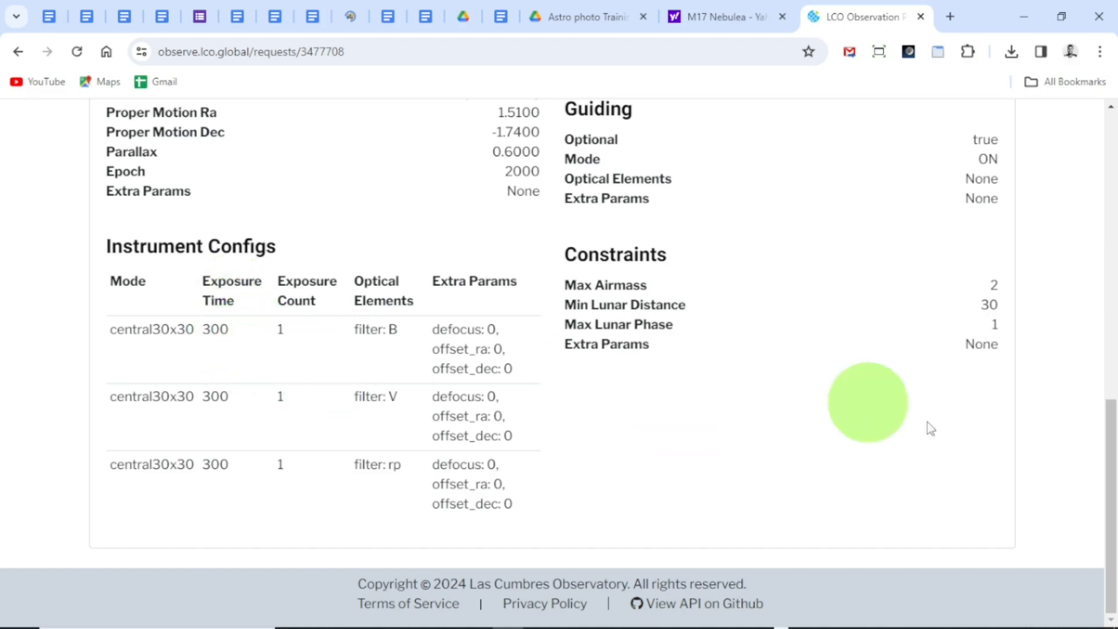
{"action": "left_click_drag", "start_coordinate": [1115, 491], "coordinate": [1115, 266]}
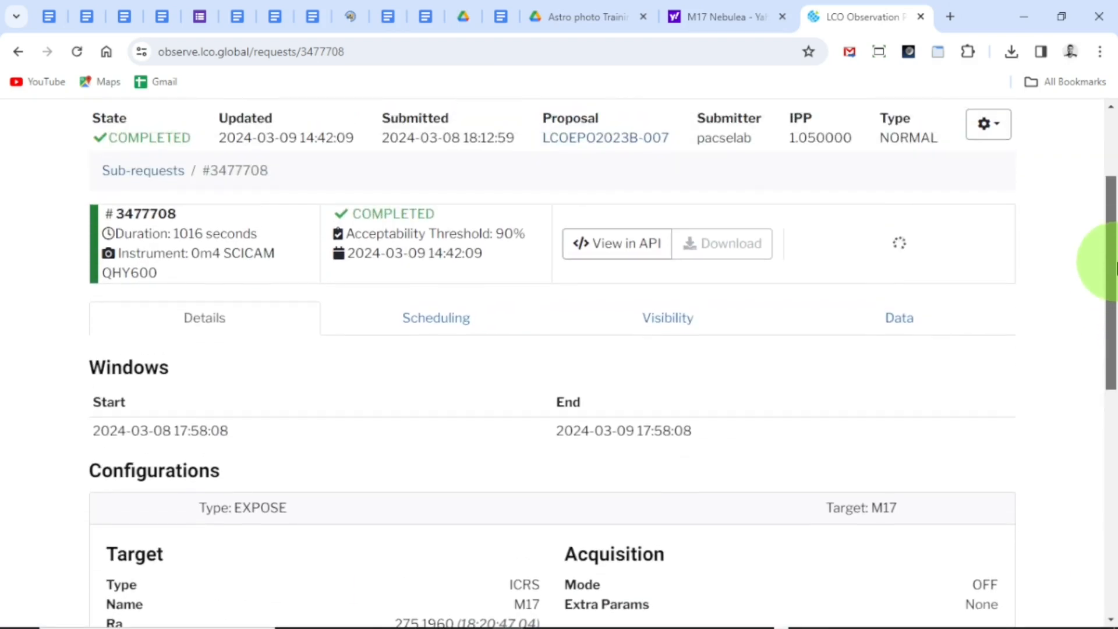
View the M17 request's data on the LCO Science Archive and filter it to the BANZAI reduction level
{"action": "left_click", "coordinate": [902, 333]}
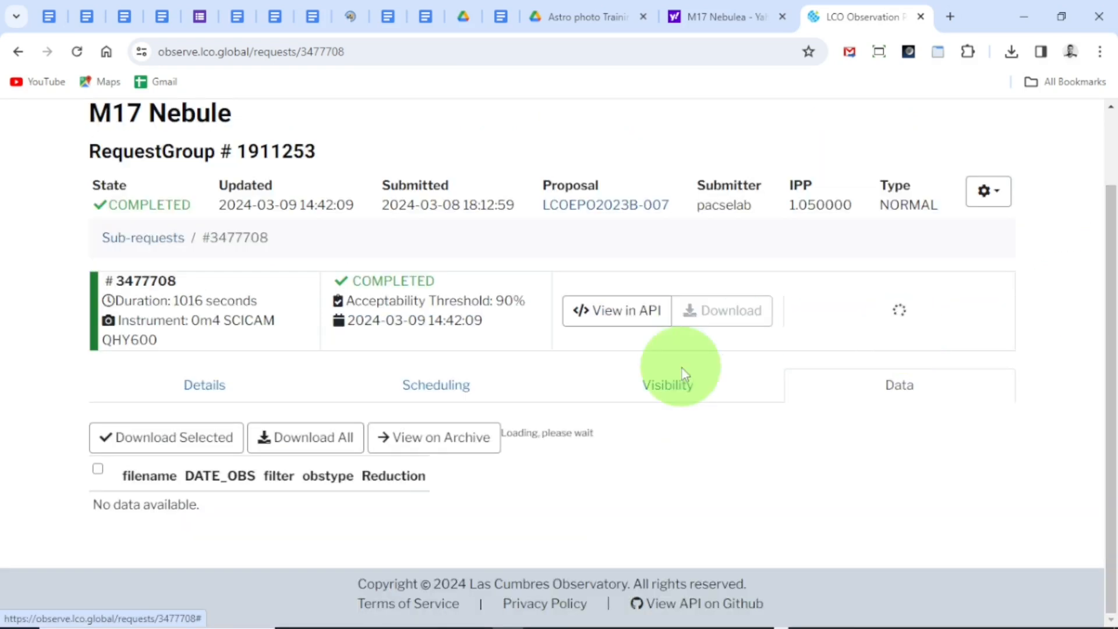
{"action": "left_click", "coordinate": [452, 438]}
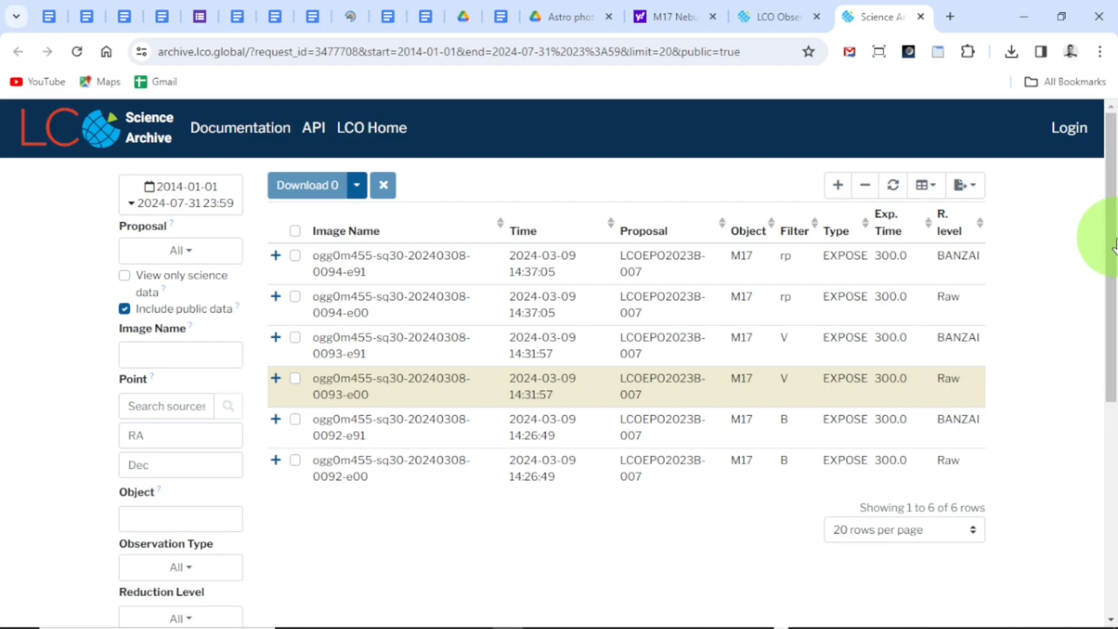
{"action": "left_click_drag", "start_coordinate": [1113, 244], "coordinate": [1113, 349]}
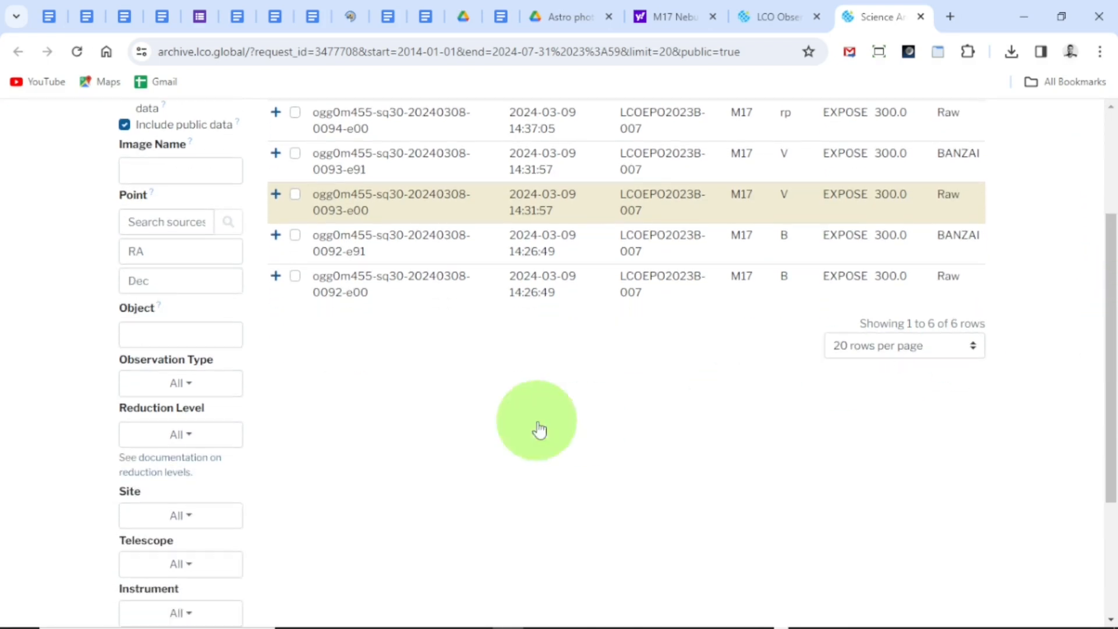
{"action": "left_click", "coordinate": [192, 446]}
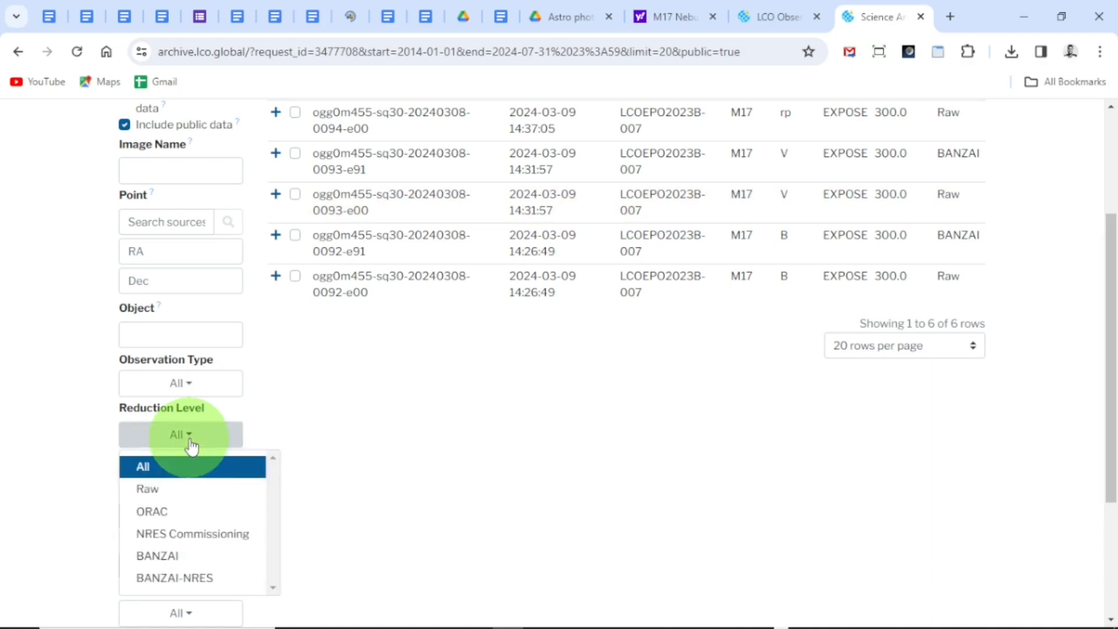
{"action": "left_click", "coordinate": [177, 555]}
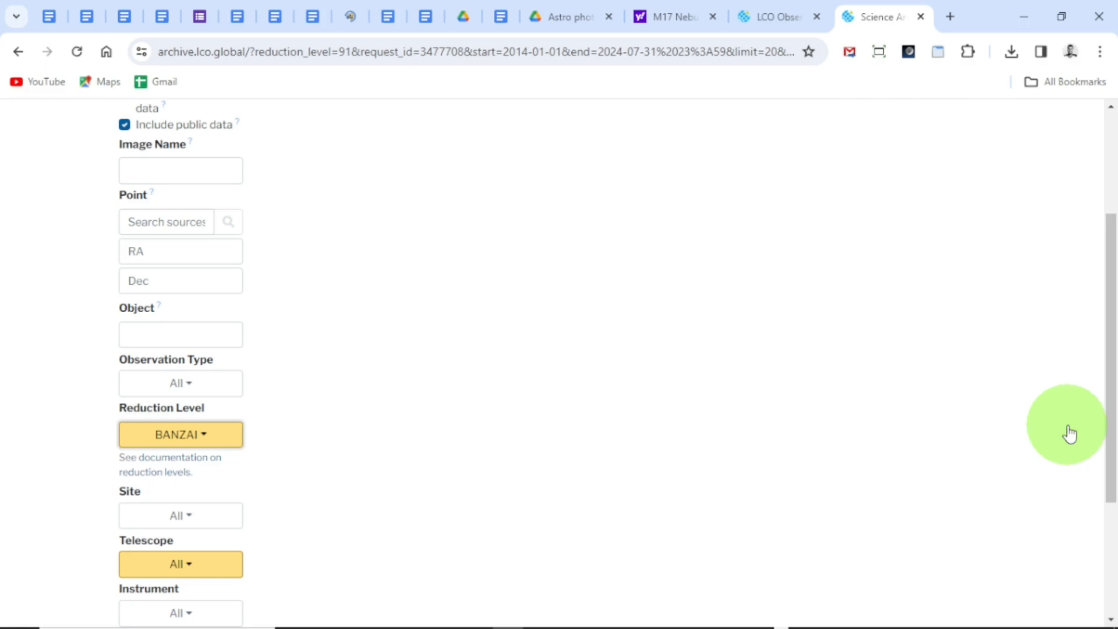
{"action": "left_click_drag", "start_coordinate": [1111, 327], "coordinate": [1110, 230]}
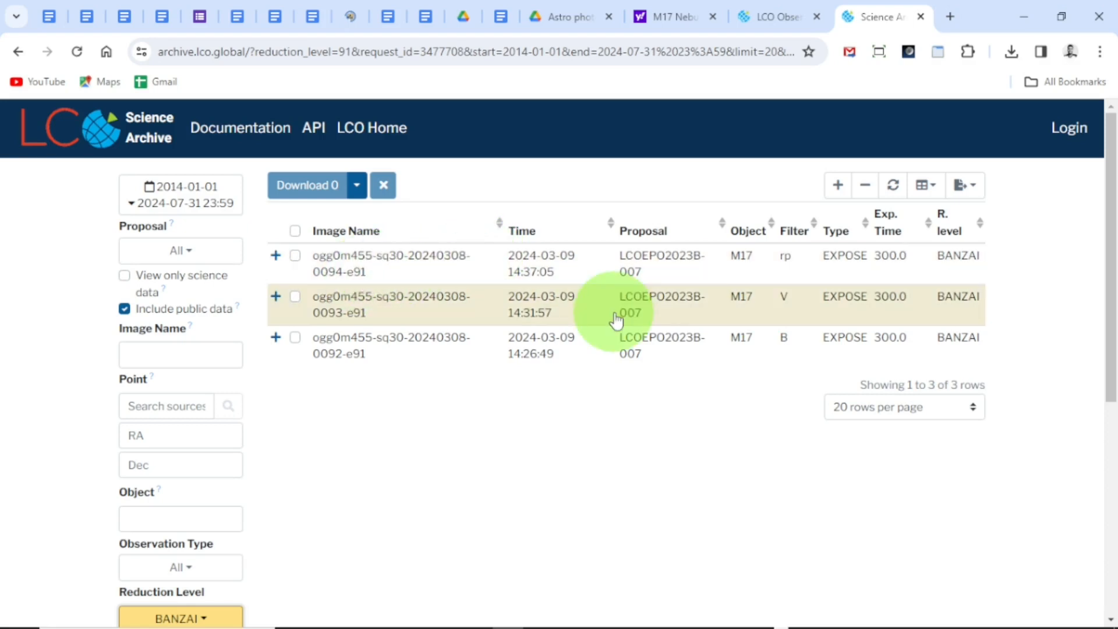
{"action": "mouse_move", "coordinate": [501, 620]}
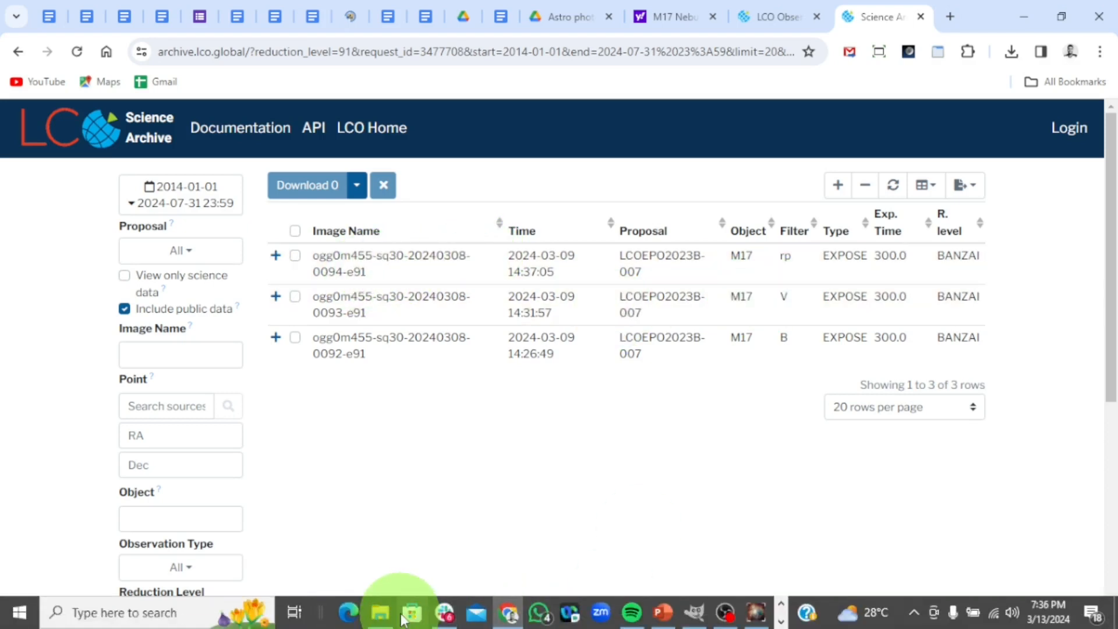
{"action": "mouse_move", "coordinate": [381, 611]}
{"action": "left_click", "coordinate": [383, 563]}
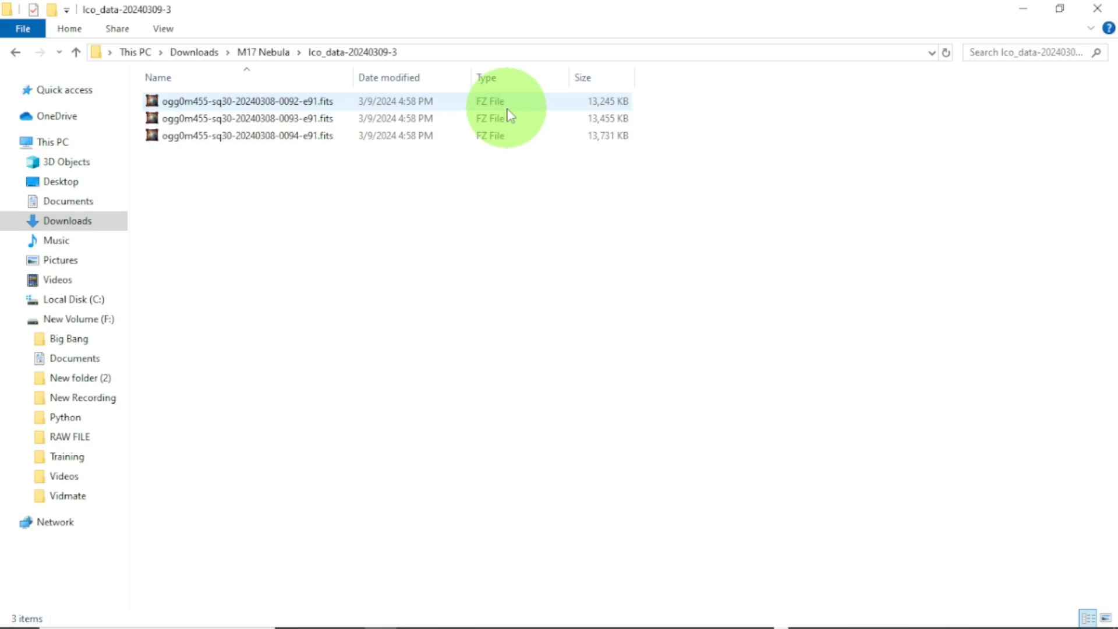
{"action": "double_click", "coordinate": [301, 102]}
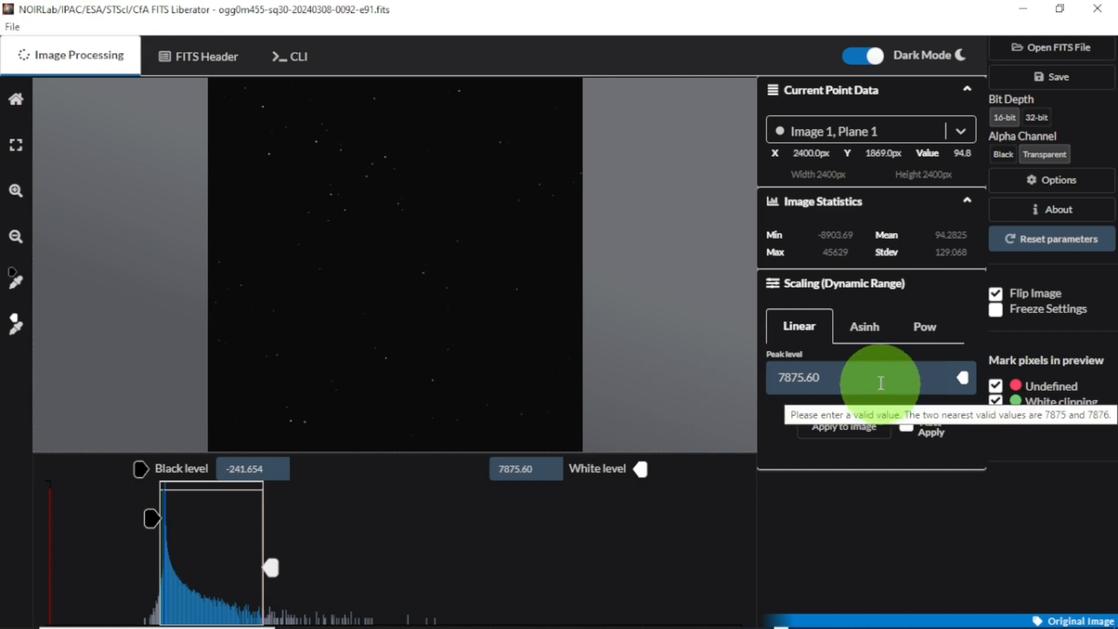
Apply Asinh scaling to the 0092 image and set its black level to about -0.935 and white level to about 4.06
{"action": "left_click", "coordinate": [871, 339]}
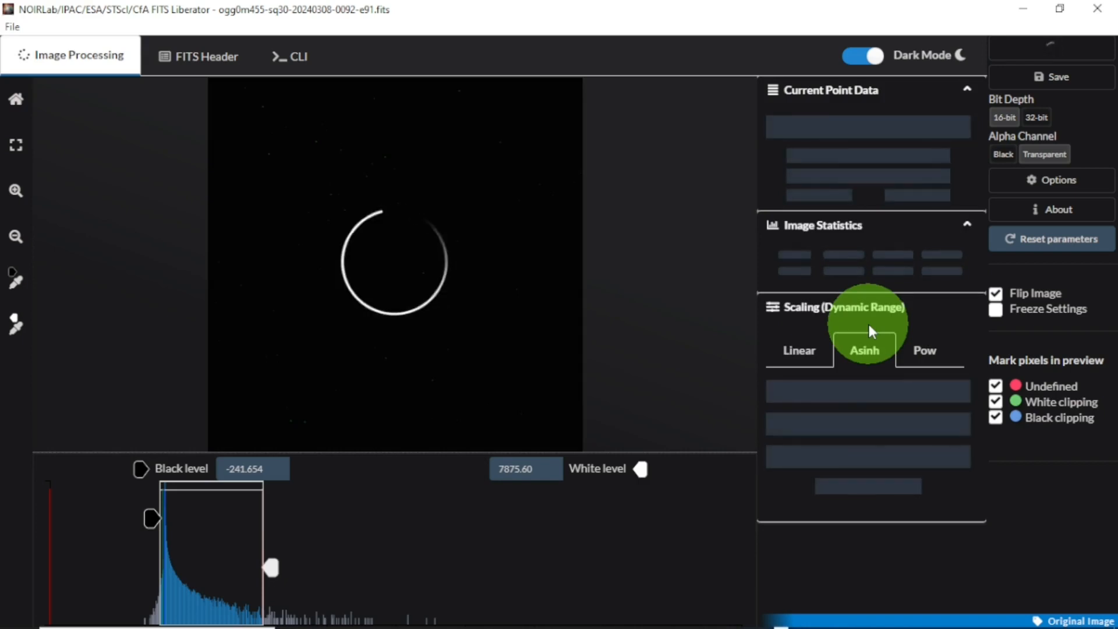
{"action": "left_click", "coordinate": [870, 331]}
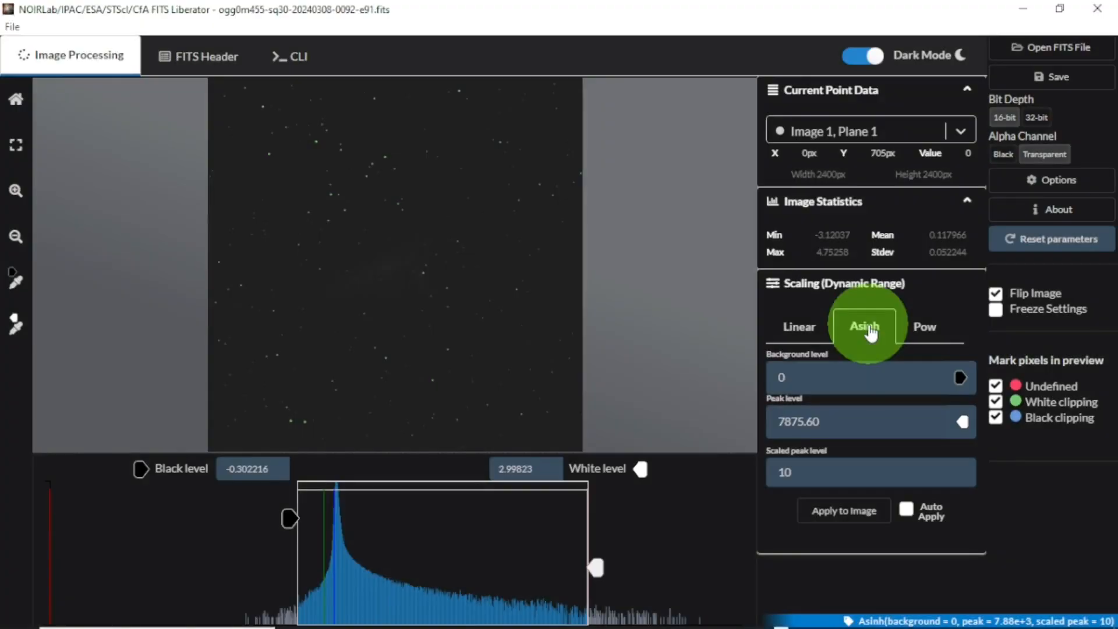
{"action": "left_click", "coordinate": [686, 298]}
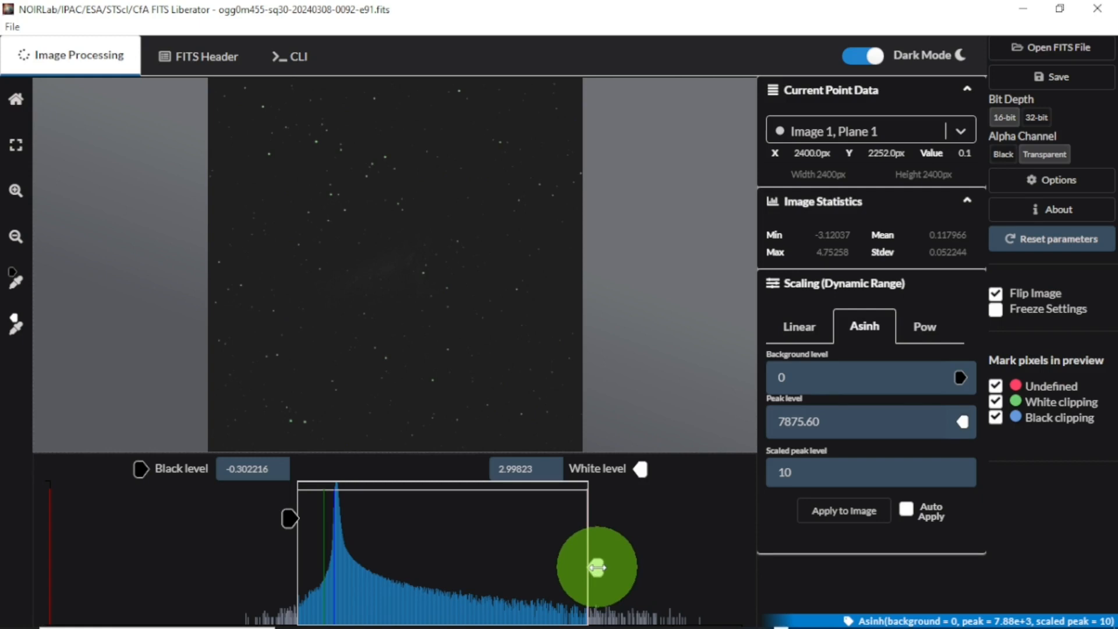
{"action": "left_click_drag", "start_coordinate": [596, 567], "coordinate": [690, 575]}
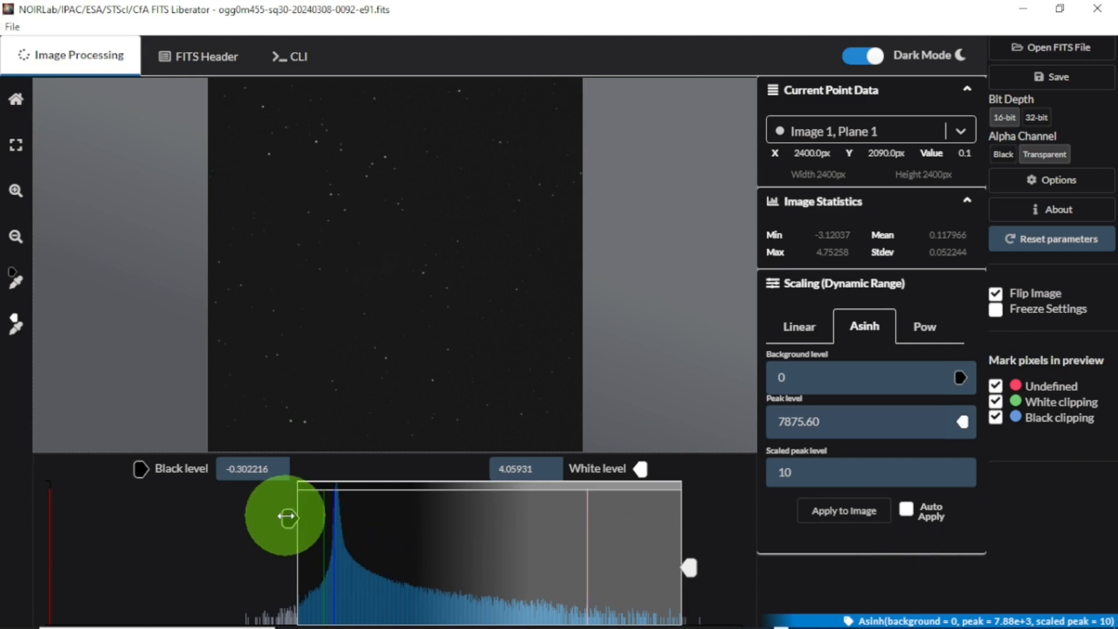
{"action": "mouse_move", "coordinate": [287, 516]}
{"action": "left_mouse_down"}
{"action": "mouse_move", "coordinate": [346, 515]}
{"action": "mouse_move", "coordinate": [291, 519]}
{"action": "left_mouse_up"}
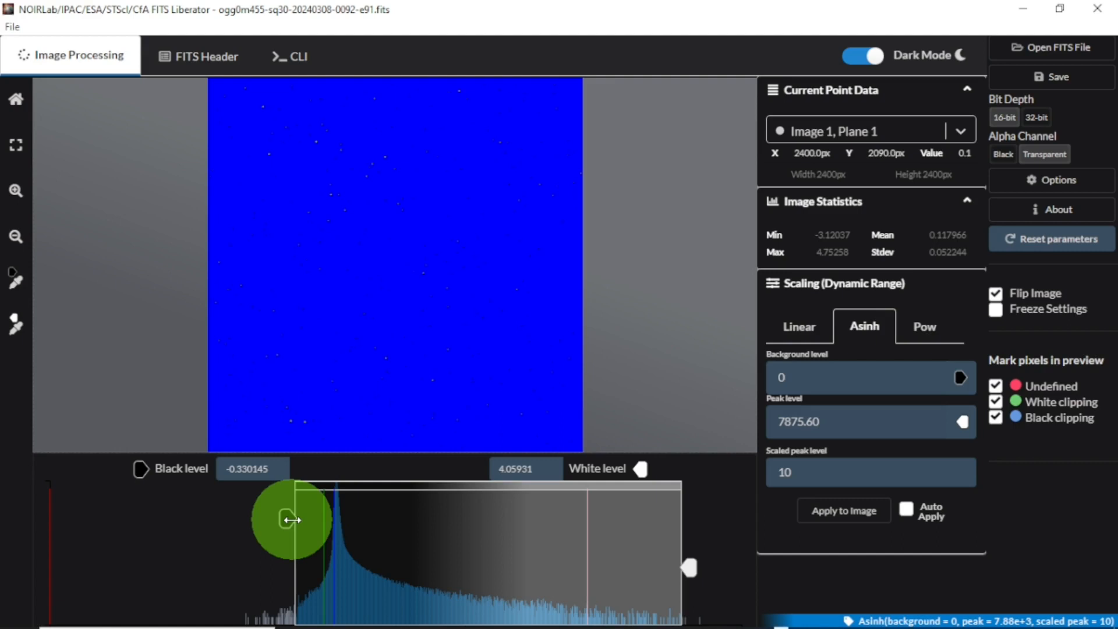
{"action": "left_click_drag", "start_coordinate": [292, 519], "coordinate": [238, 529]}
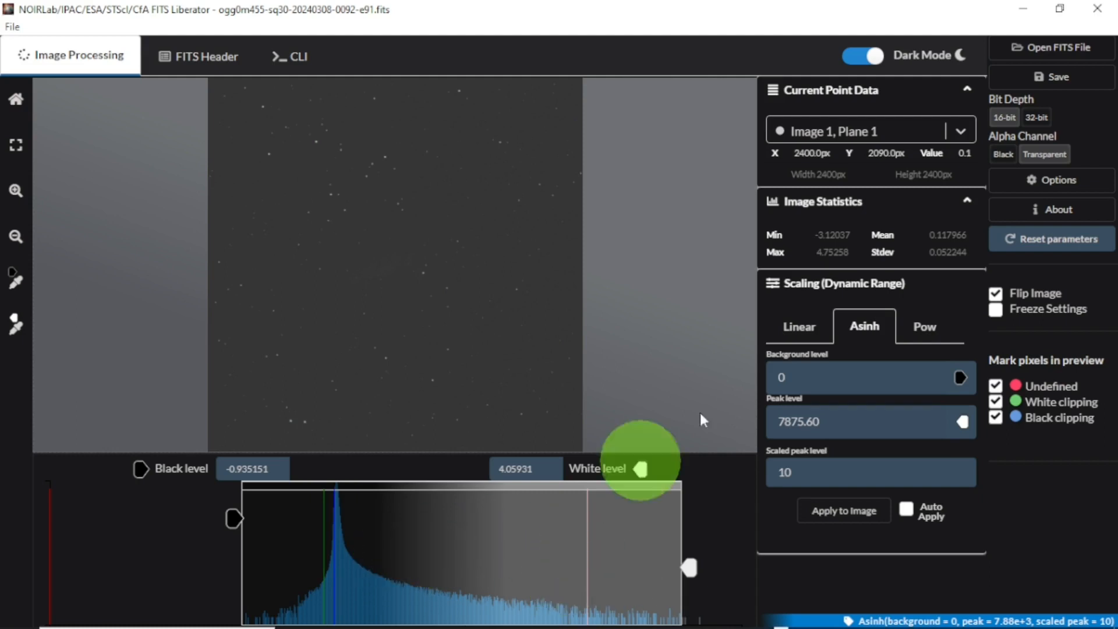
Save the stretched 0092 image as a TIFF file named B in the M17 Nebula folder
{"action": "left_click", "coordinate": [1050, 77]}
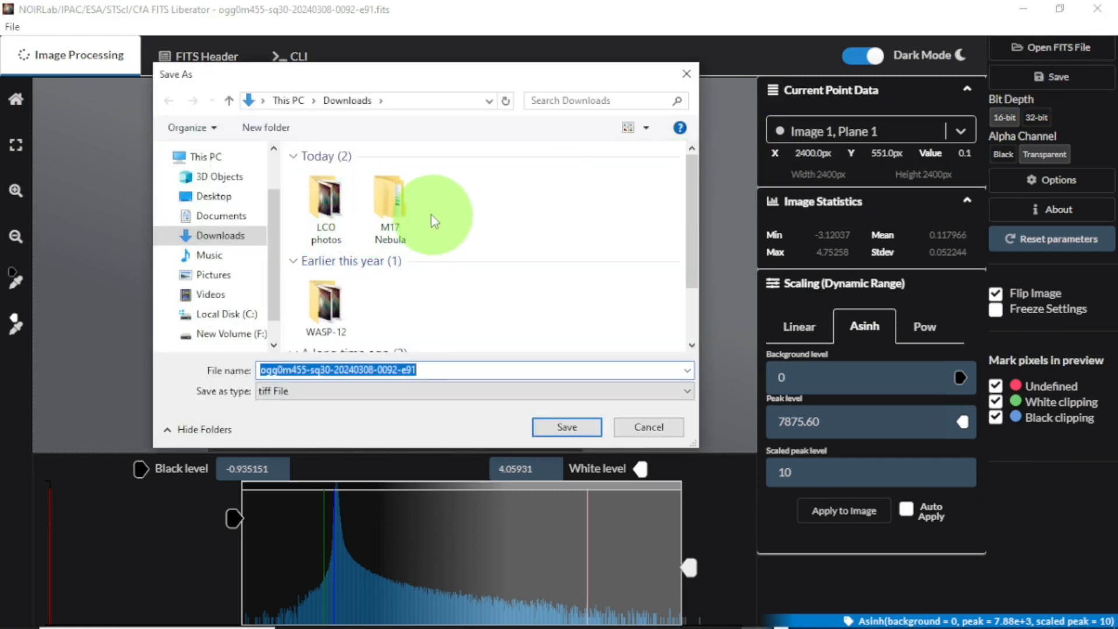
{"action": "double_click", "coordinate": [401, 212]}
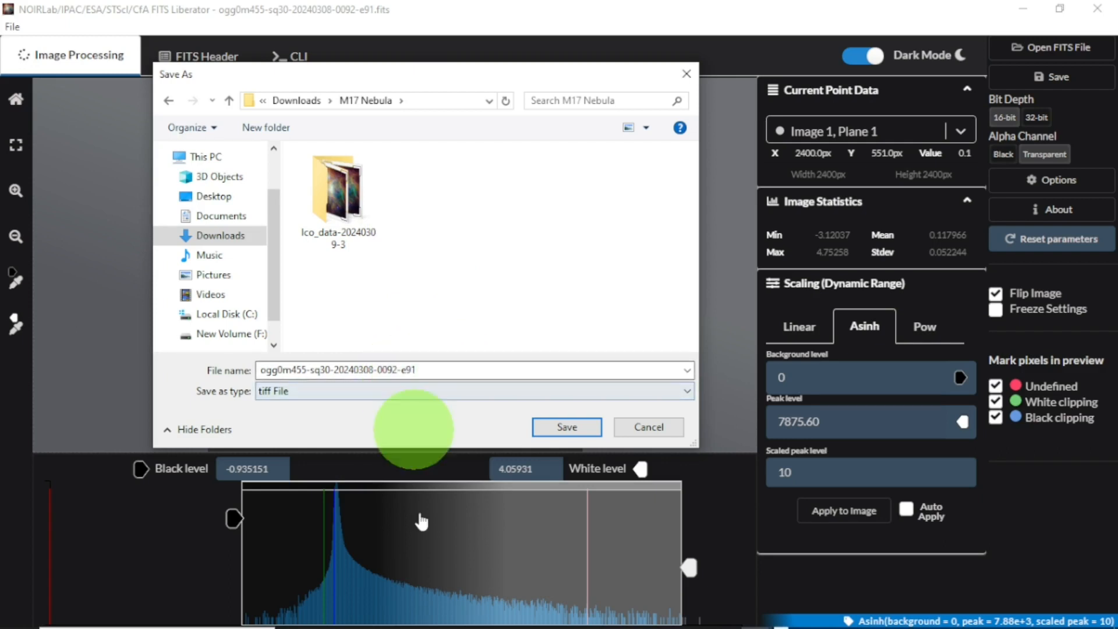
{"action": "mouse_move", "coordinate": [506, 622]}
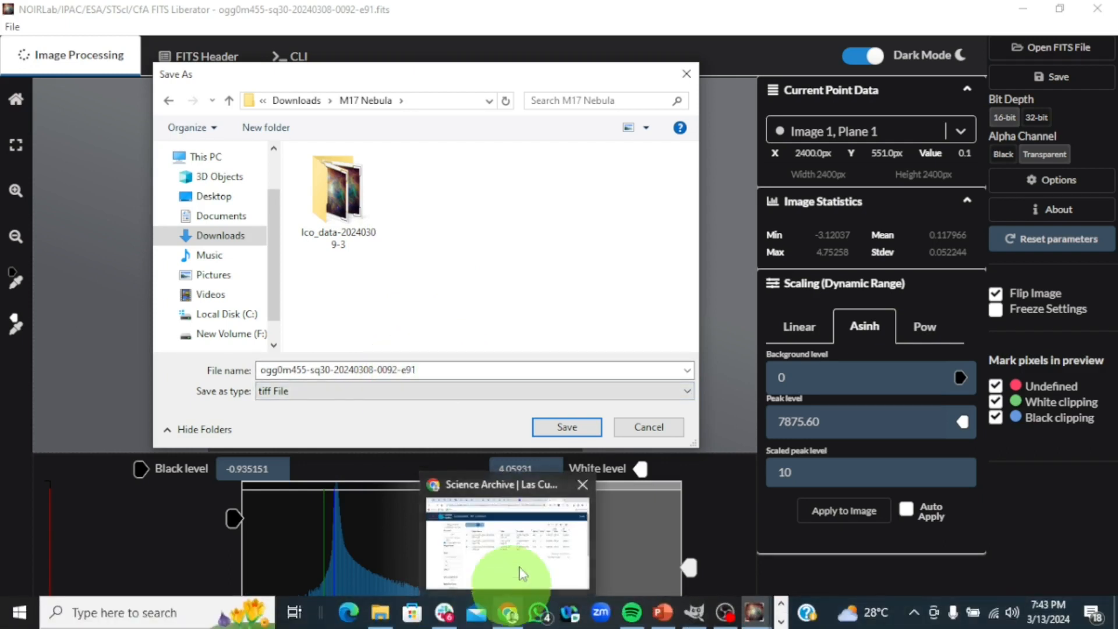
{"action": "mouse_move", "coordinate": [522, 563]}
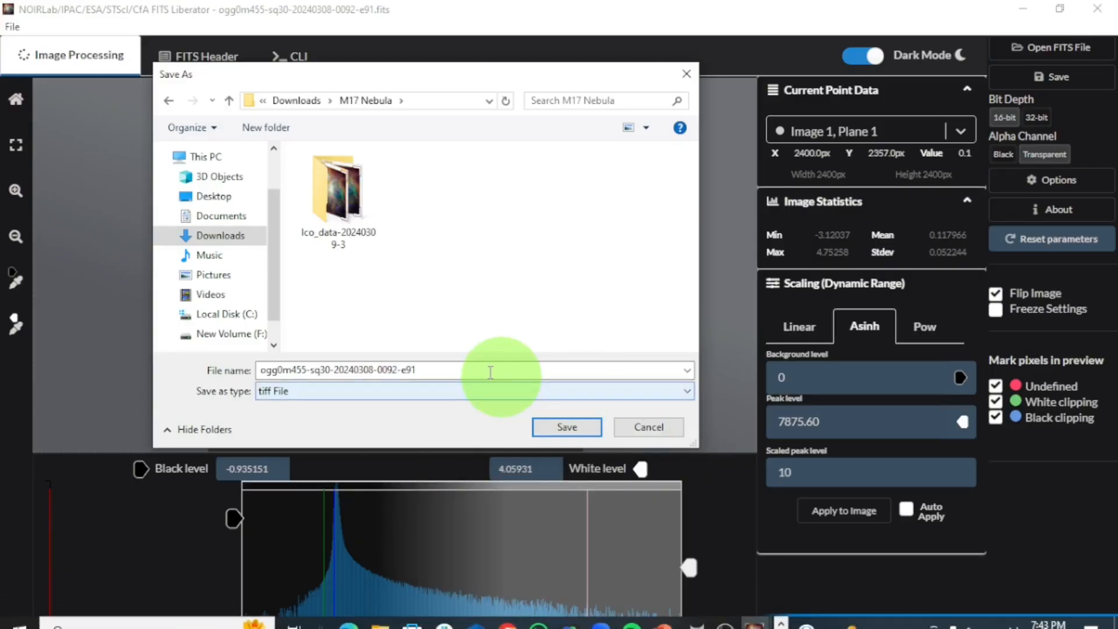
{"action": "left_click", "coordinate": [455, 368]}
{"action": "type", "text": "1"}
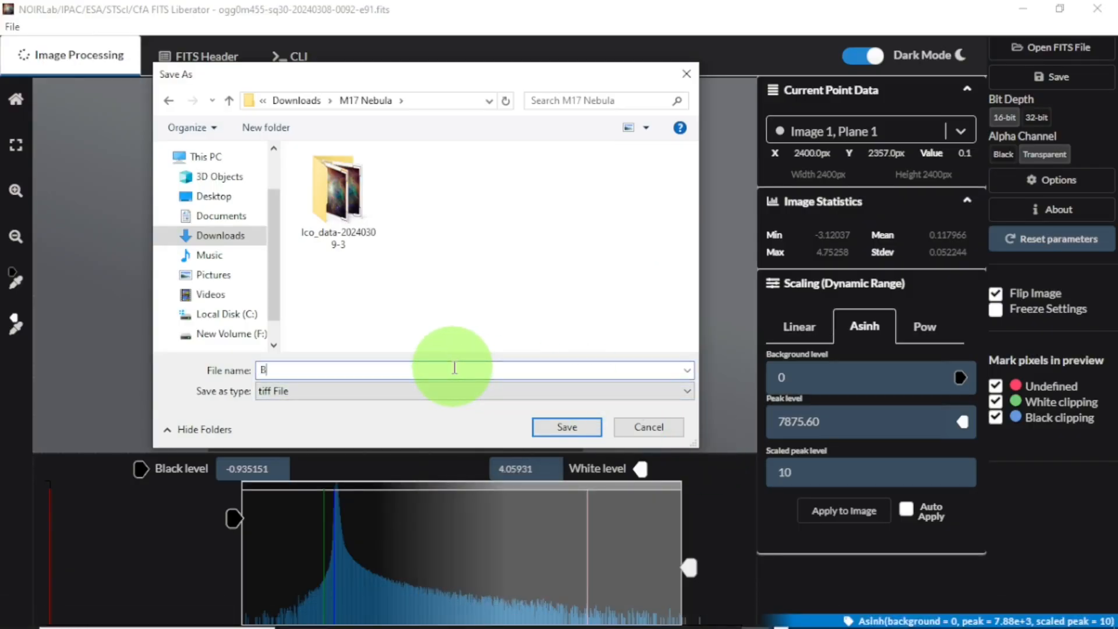
{"action": "left_click", "coordinate": [566, 426]}
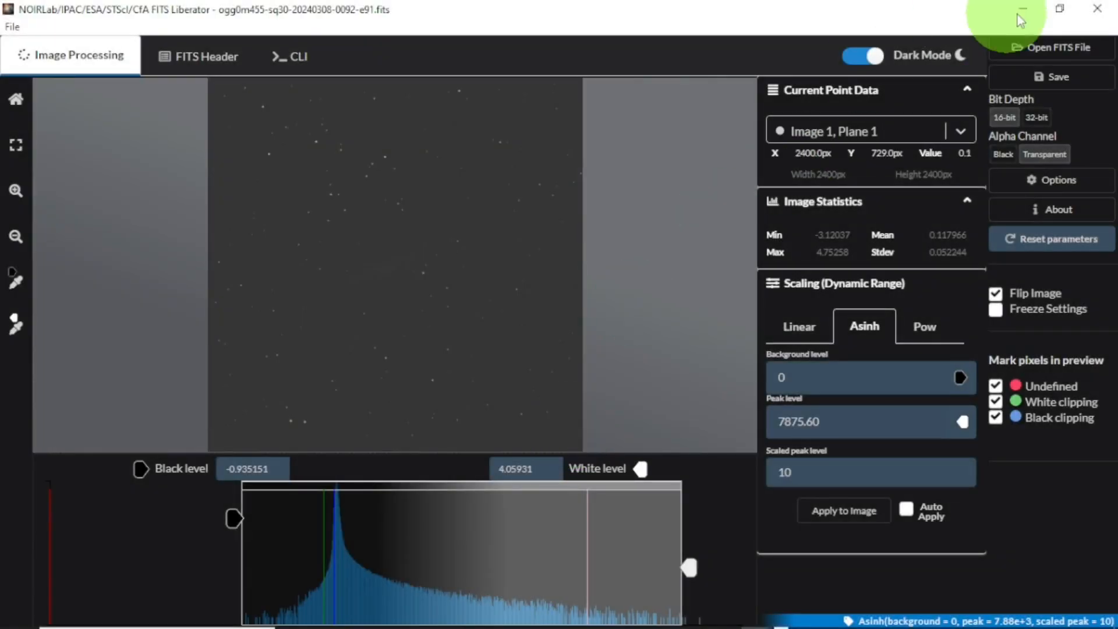
{"action": "left_click", "coordinate": [1040, 46]}
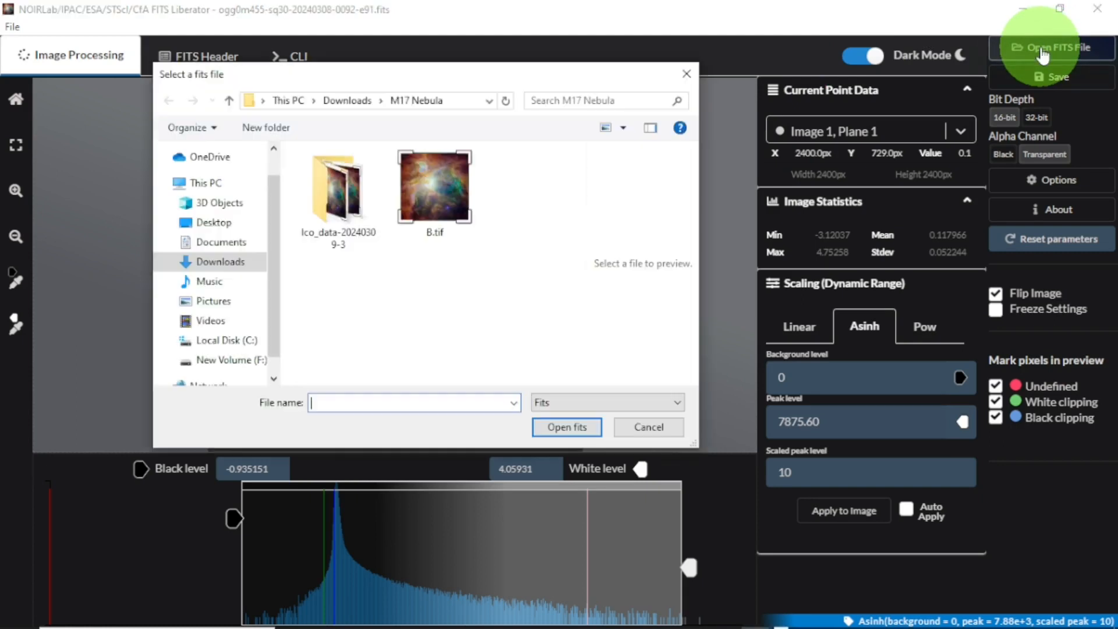
{"action": "double_click", "coordinate": [347, 214]}
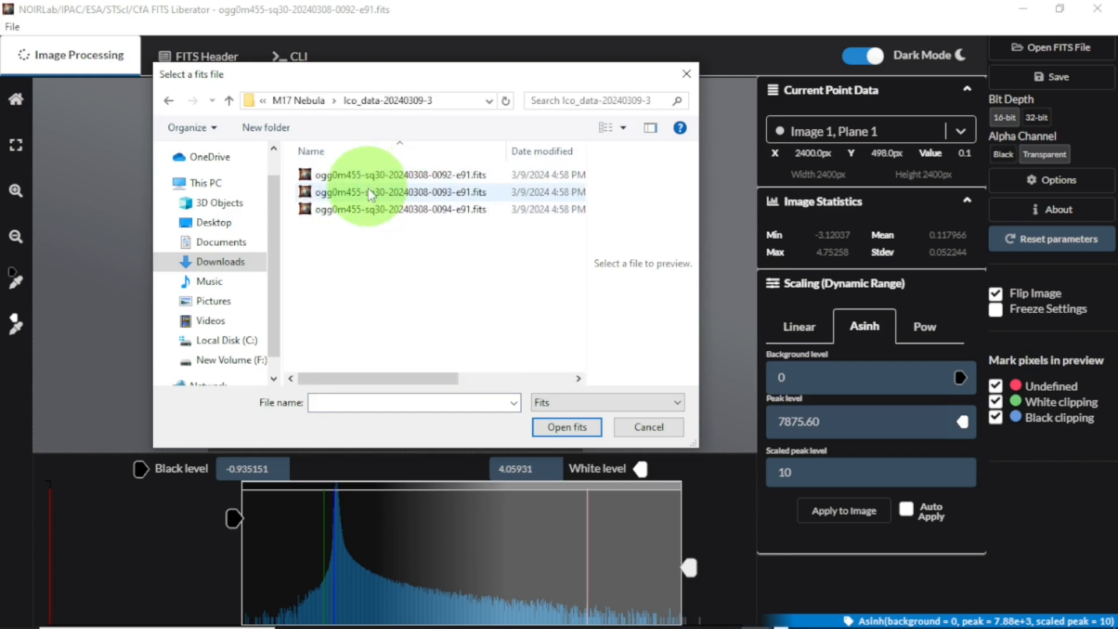
{"action": "left_click", "coordinate": [368, 191]}
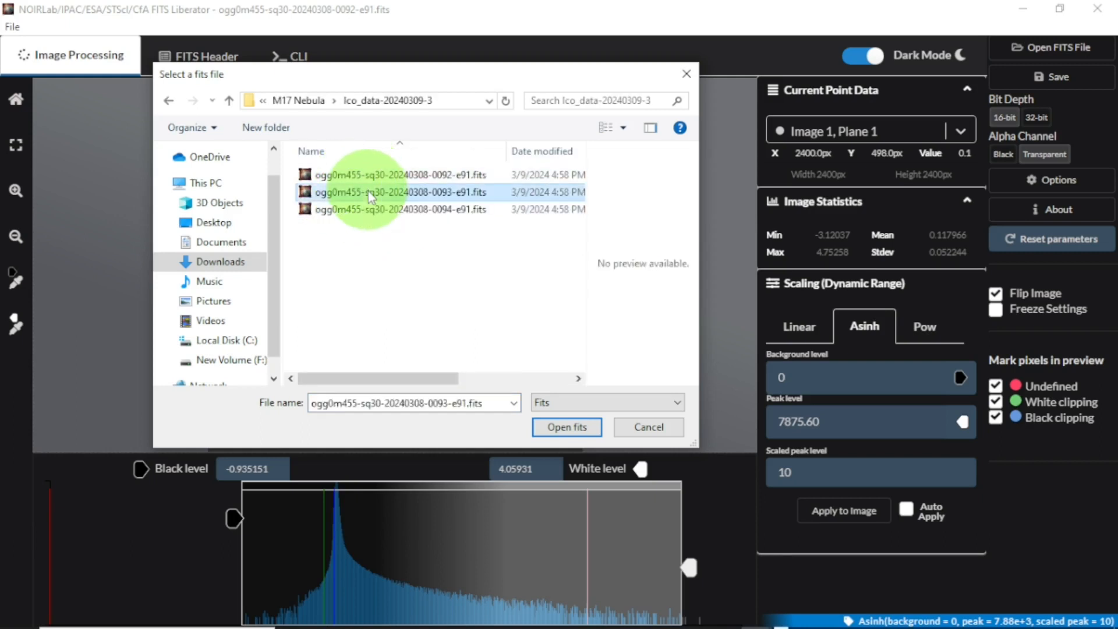
{"action": "left_click", "coordinate": [557, 428]}
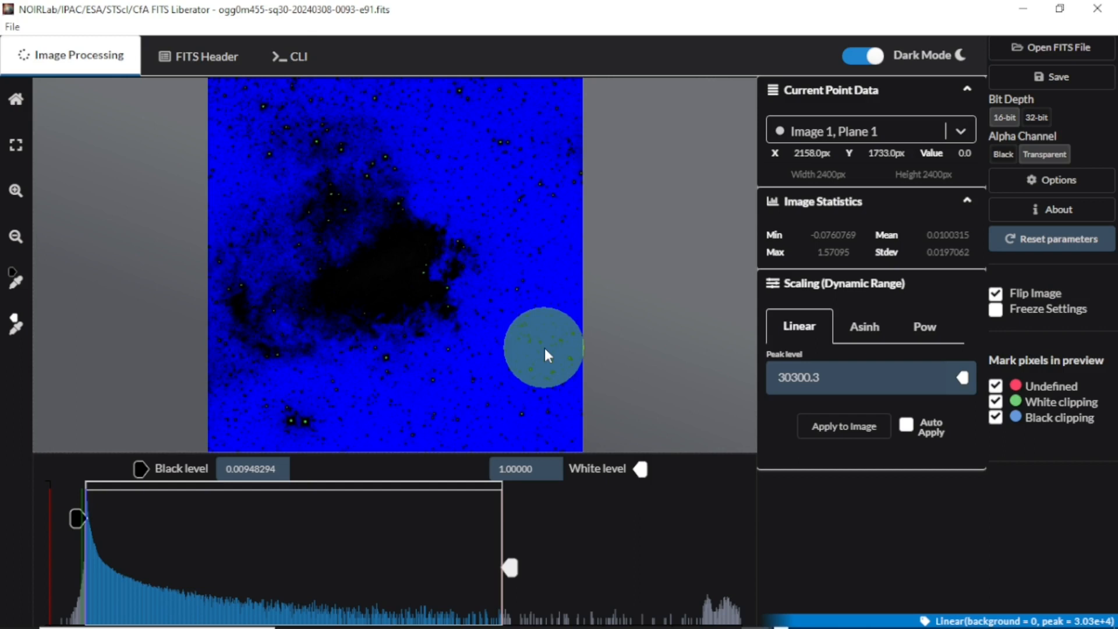
Apply Asinh scaling to the 0093 image and set its black level to about -0.035 and white level to about 1.23
{"action": "left_click", "coordinate": [871, 330]}
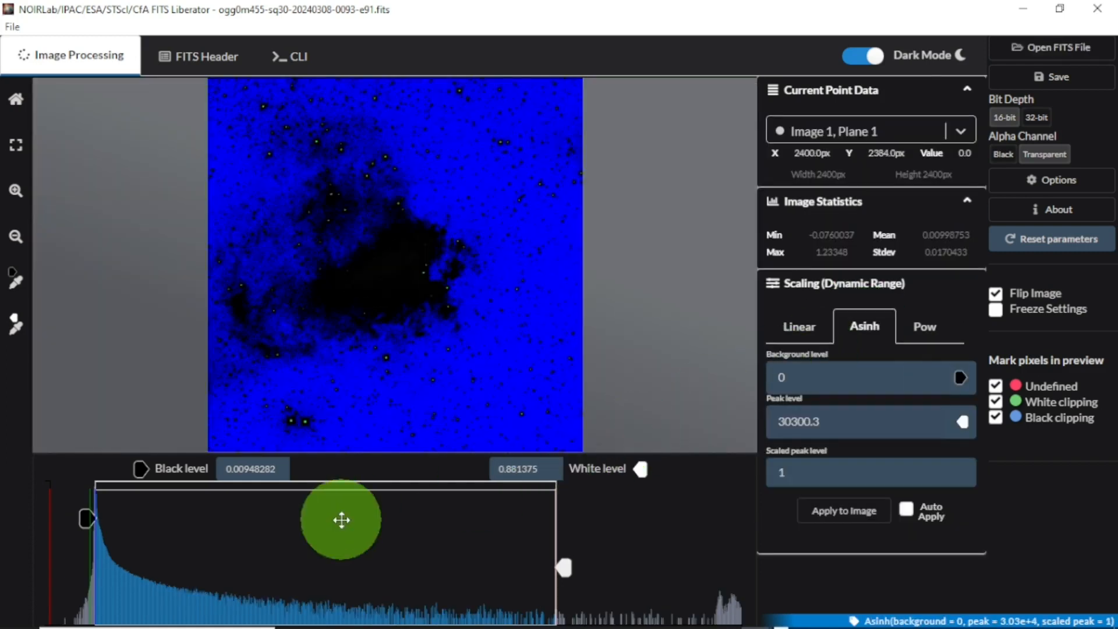
{"action": "left_click_drag", "start_coordinate": [77, 516], "coordinate": [61, 515]}
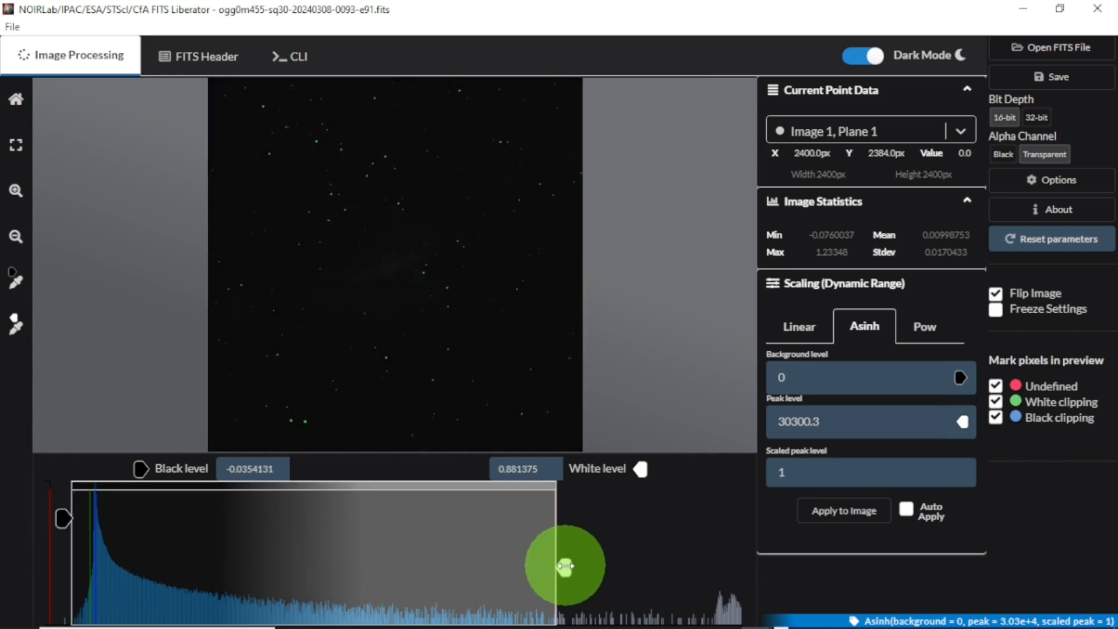
{"action": "left_click_drag", "start_coordinate": [563, 568], "coordinate": [762, 590]}
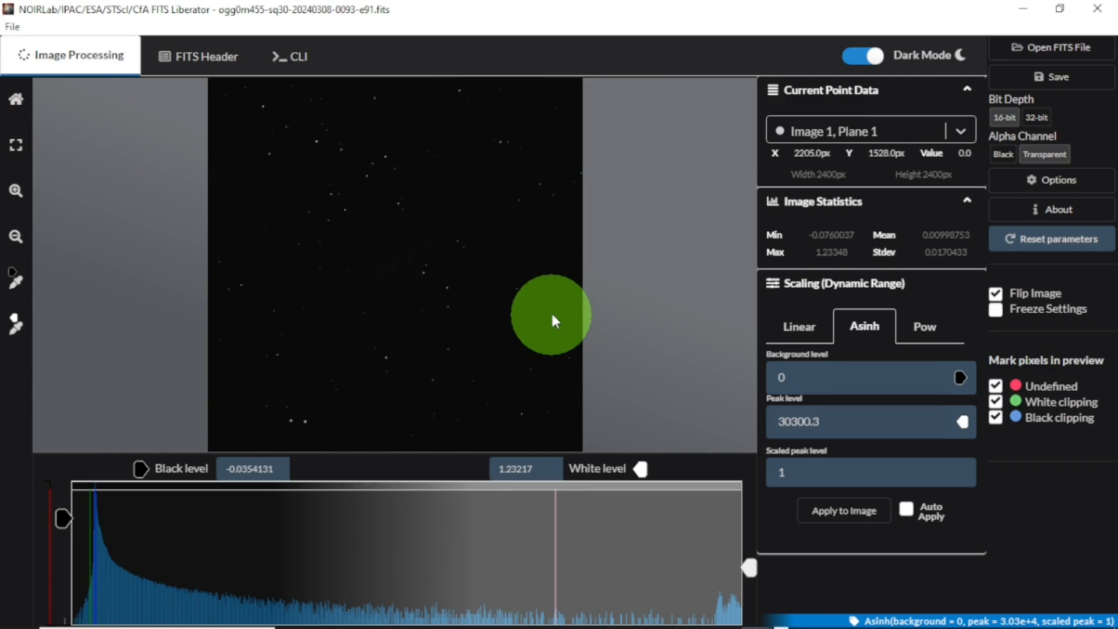
Save the stretched 0093 image as a TIFF file named G in the M17 Nebula folder
{"action": "left_click", "coordinate": [1037, 77]}
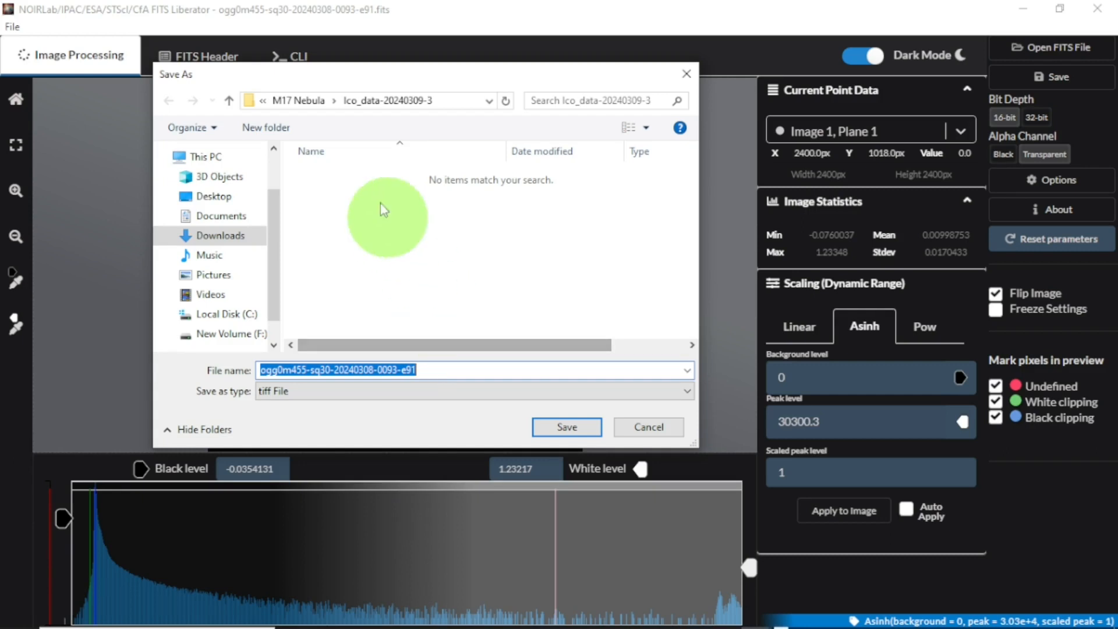
{"action": "left_click", "coordinate": [230, 103]}
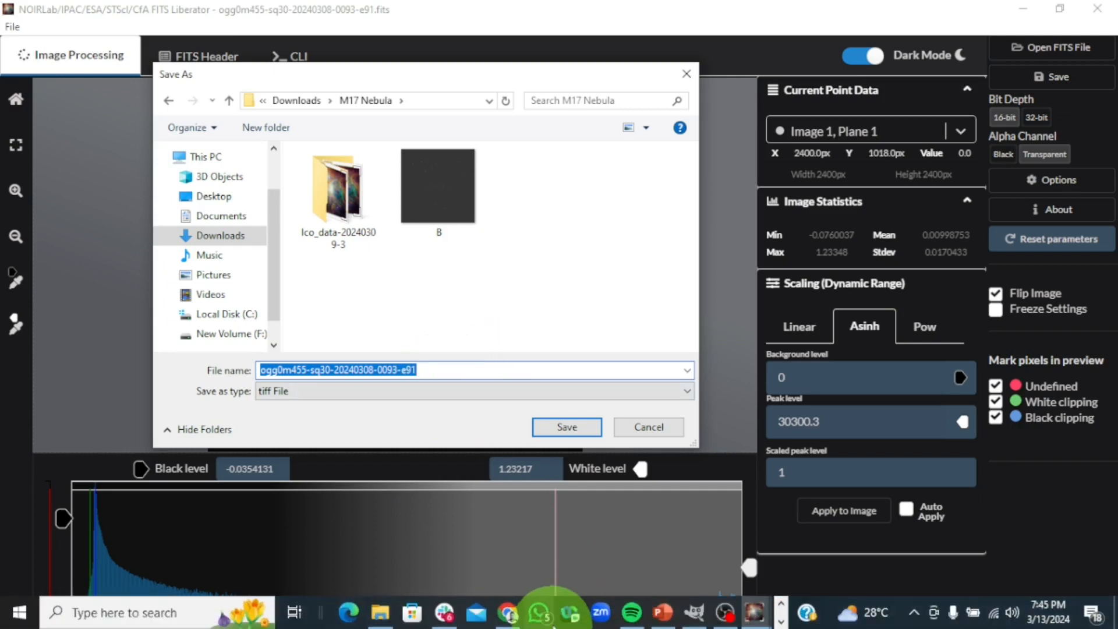
{"action": "mouse_move", "coordinate": [512, 623]}
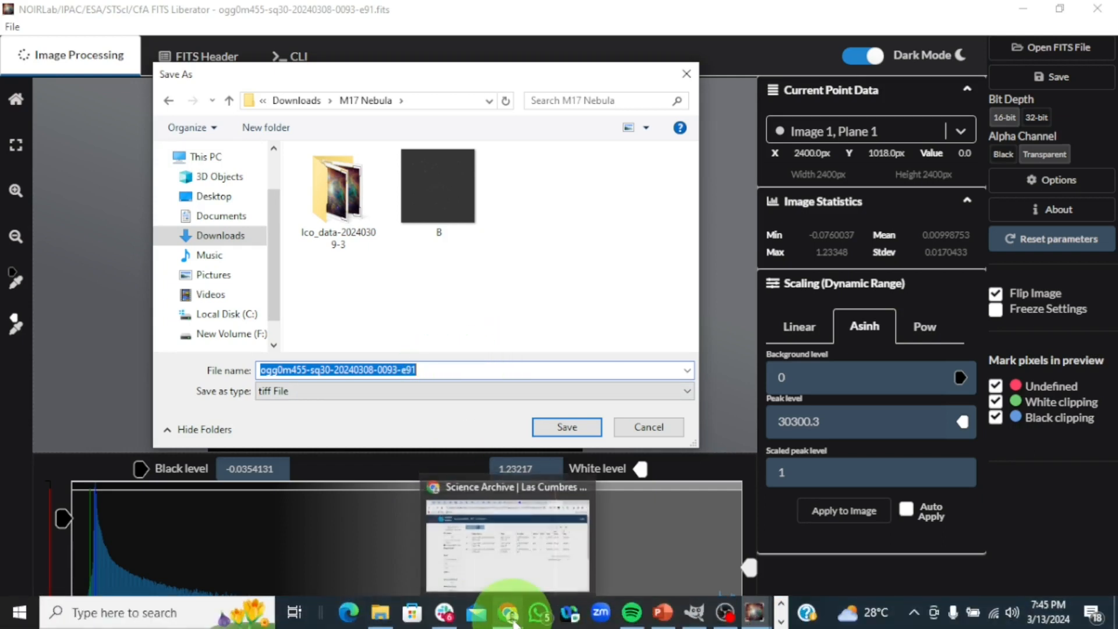
{"action": "left_click", "coordinate": [533, 556]}
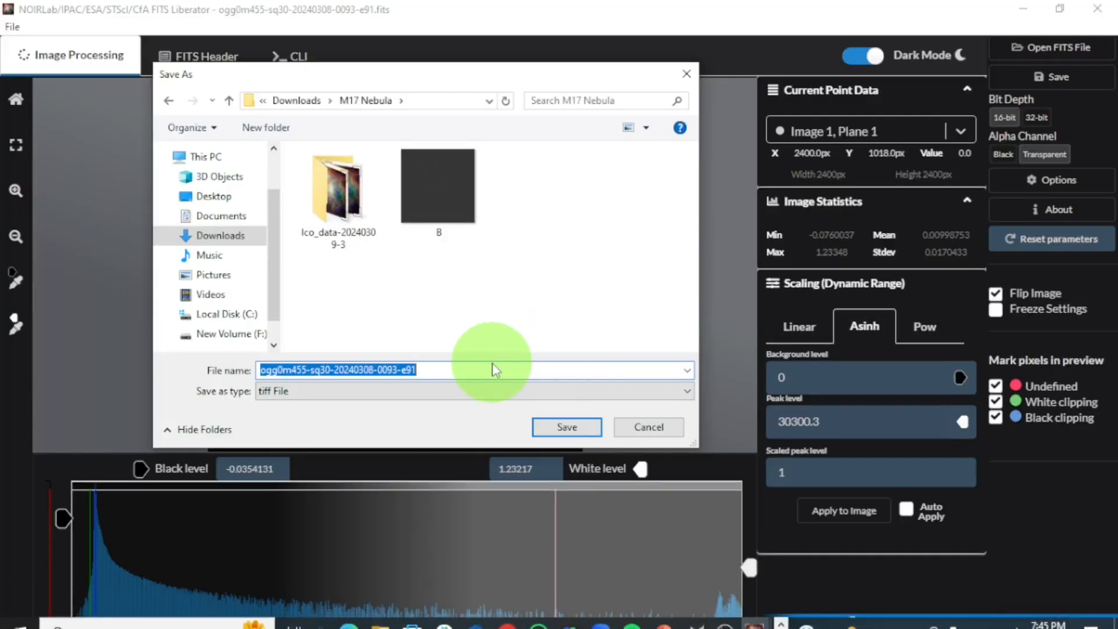
{"action": "type", "text": "G"}
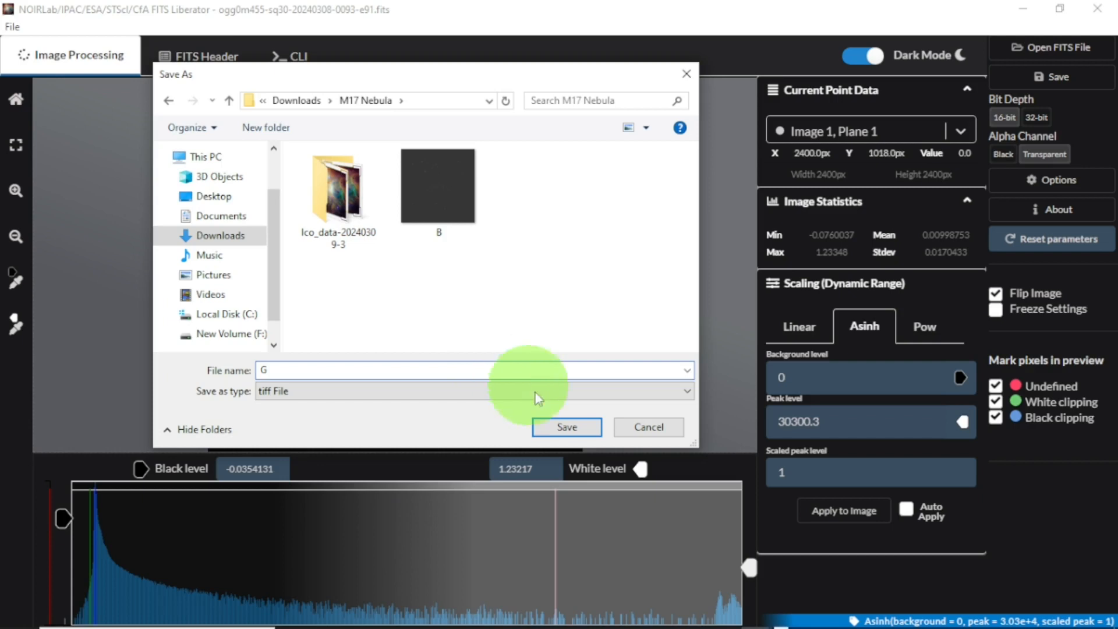
{"action": "left_click", "coordinate": [566, 427]}
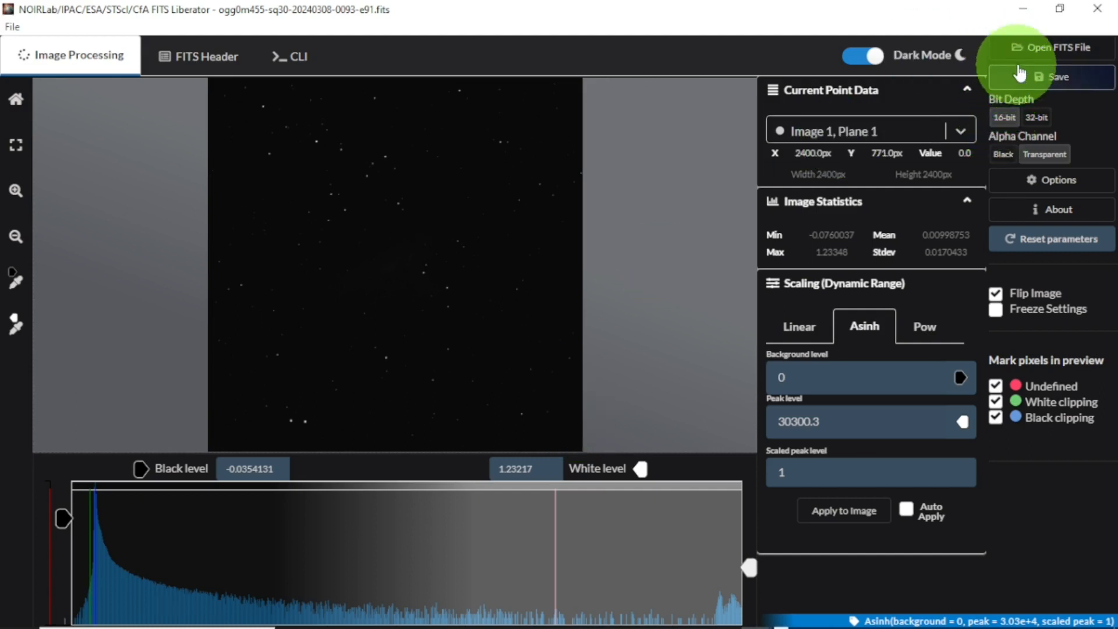
{"action": "left_click", "coordinate": [1022, 46]}
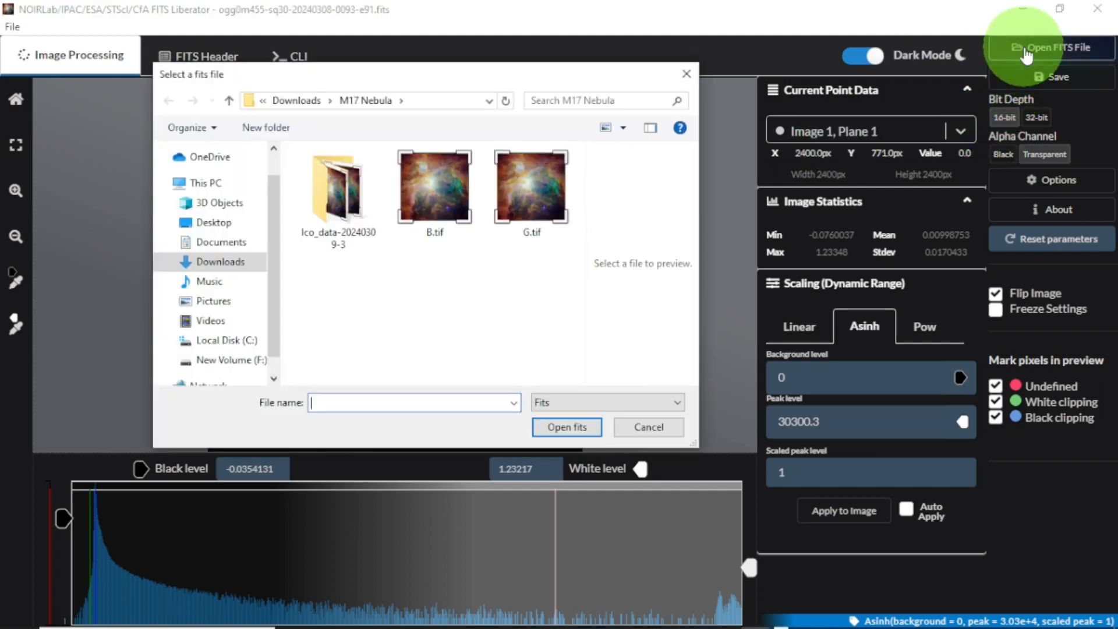
{"action": "left_click", "coordinate": [350, 201]}
{"action": "double_click", "coordinate": [351, 200]}
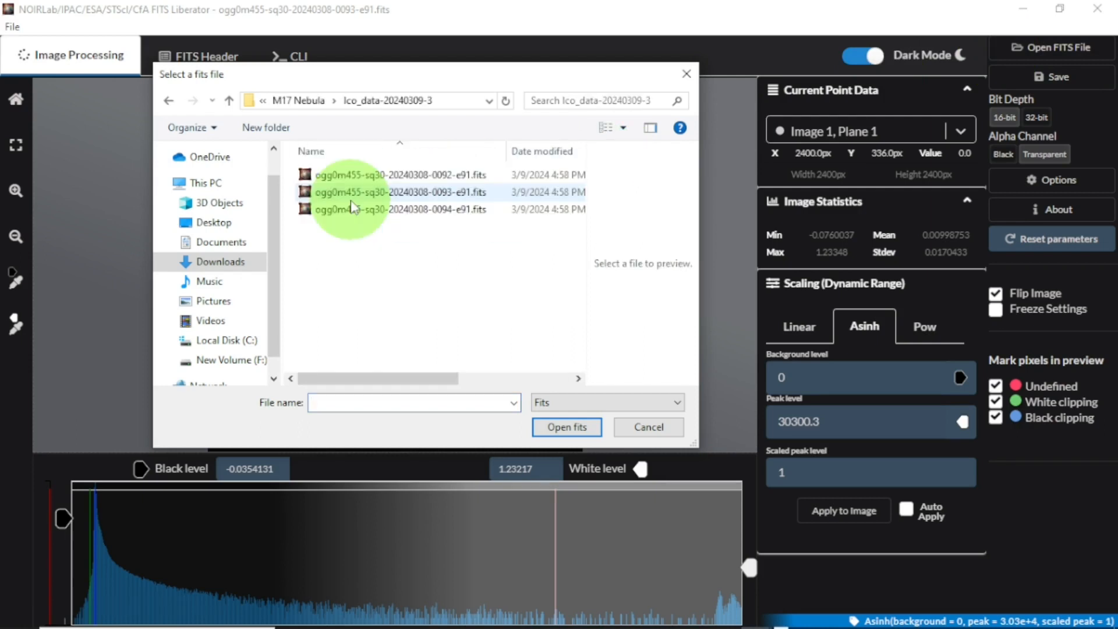
{"action": "left_click", "coordinate": [357, 213]}
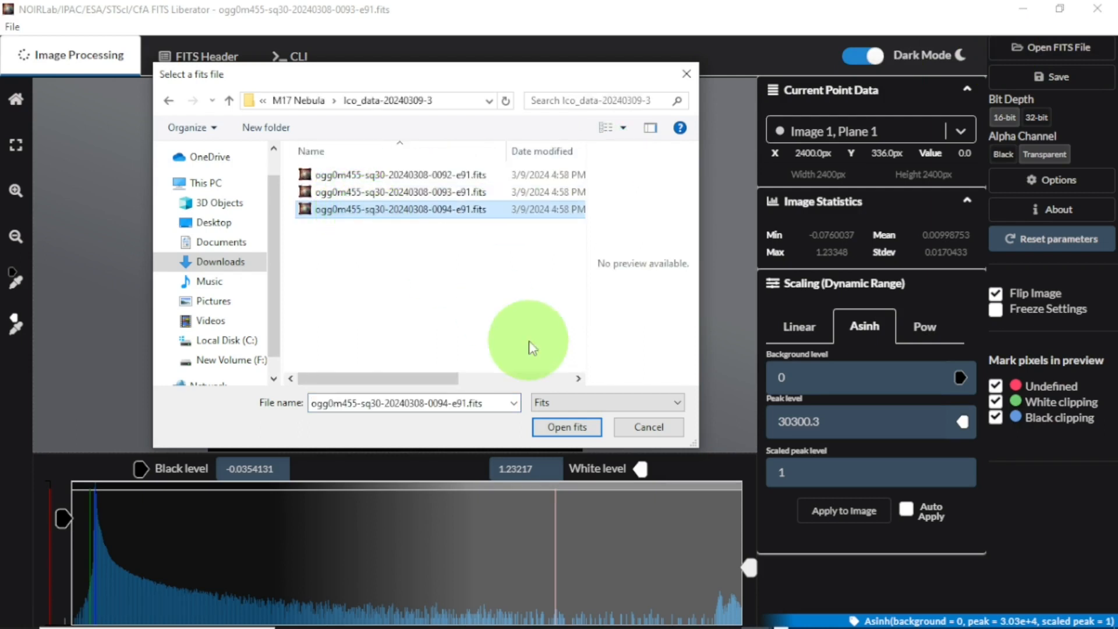
{"action": "left_click", "coordinate": [578, 431]}
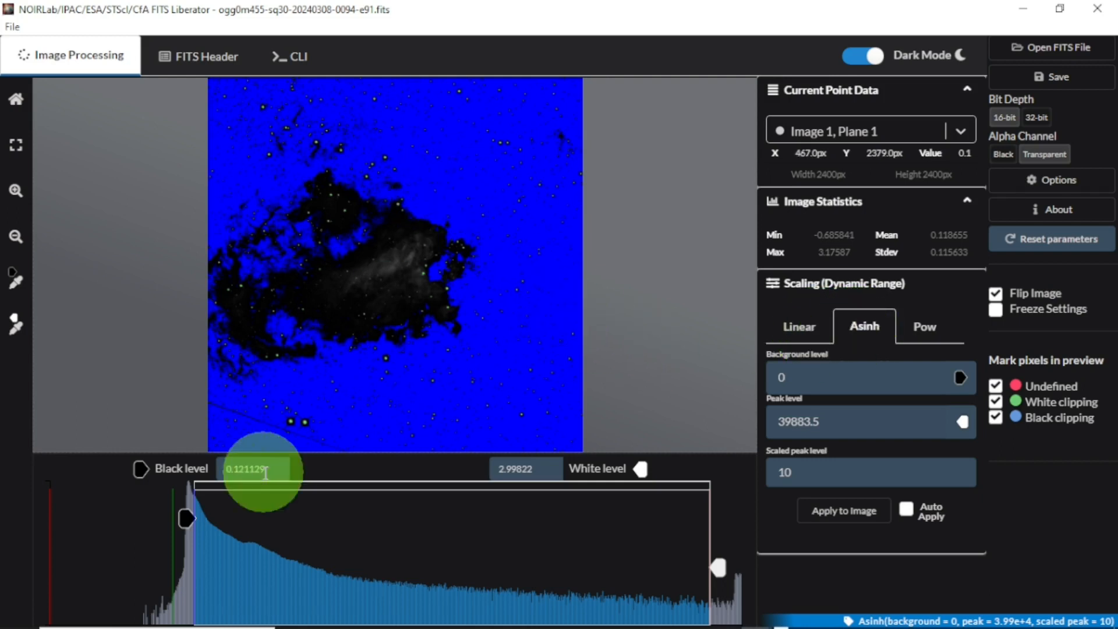
{"action": "left_click_drag", "start_coordinate": [186, 518], "coordinate": [135, 523]}
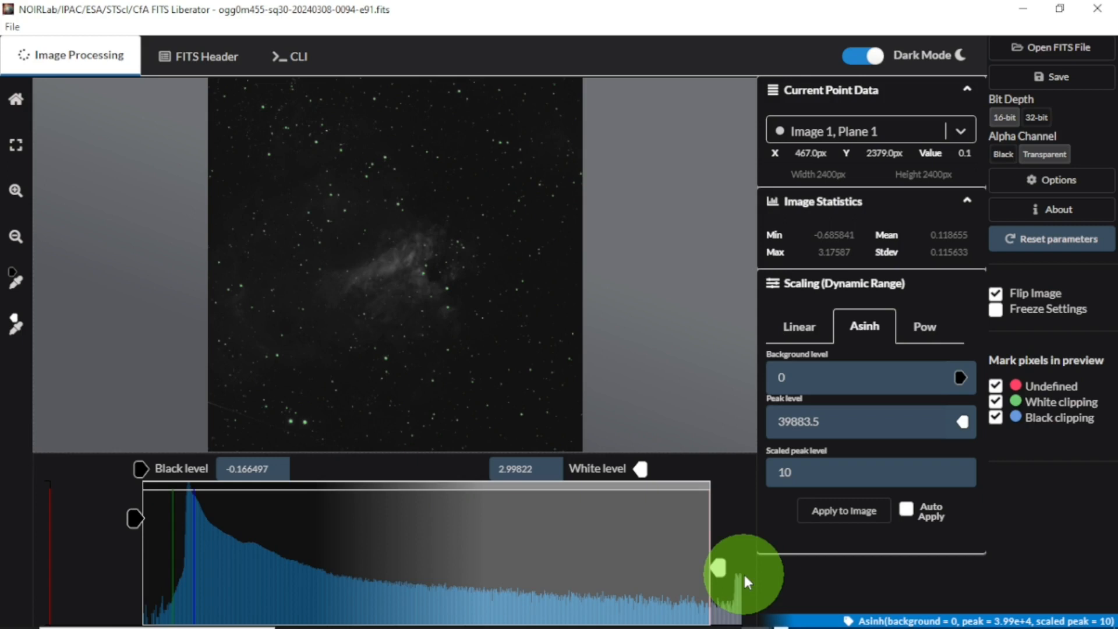
{"action": "left_click_drag", "start_coordinate": [720, 568], "coordinate": [768, 576]}
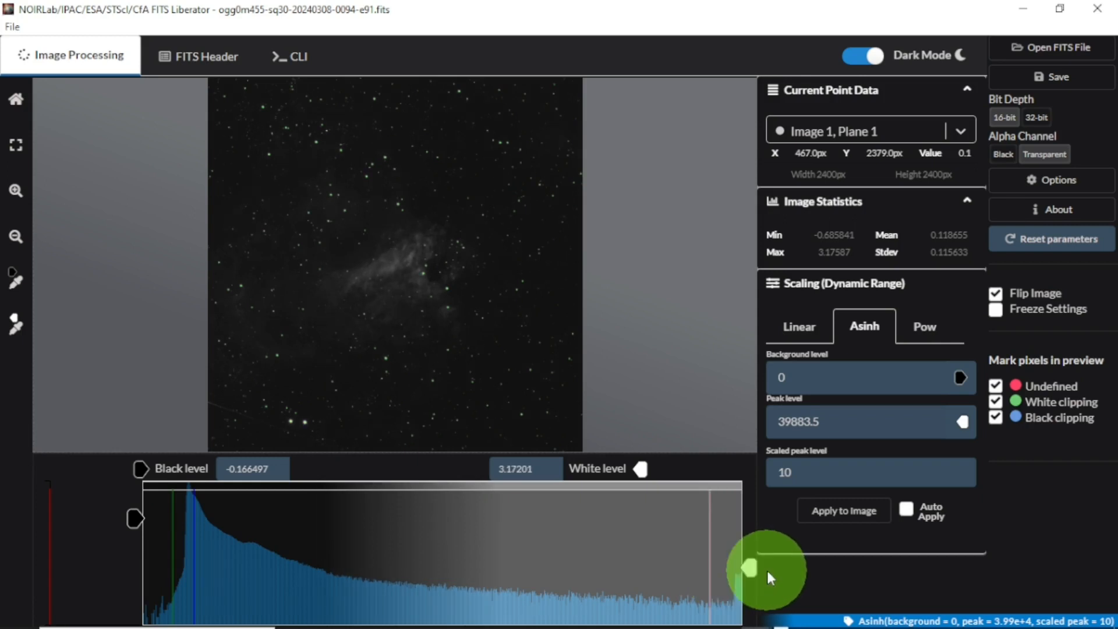
Save the stretched 0094 image as a TIFF file named R in the M17 Nebula folder
{"action": "left_click", "coordinate": [1048, 80]}
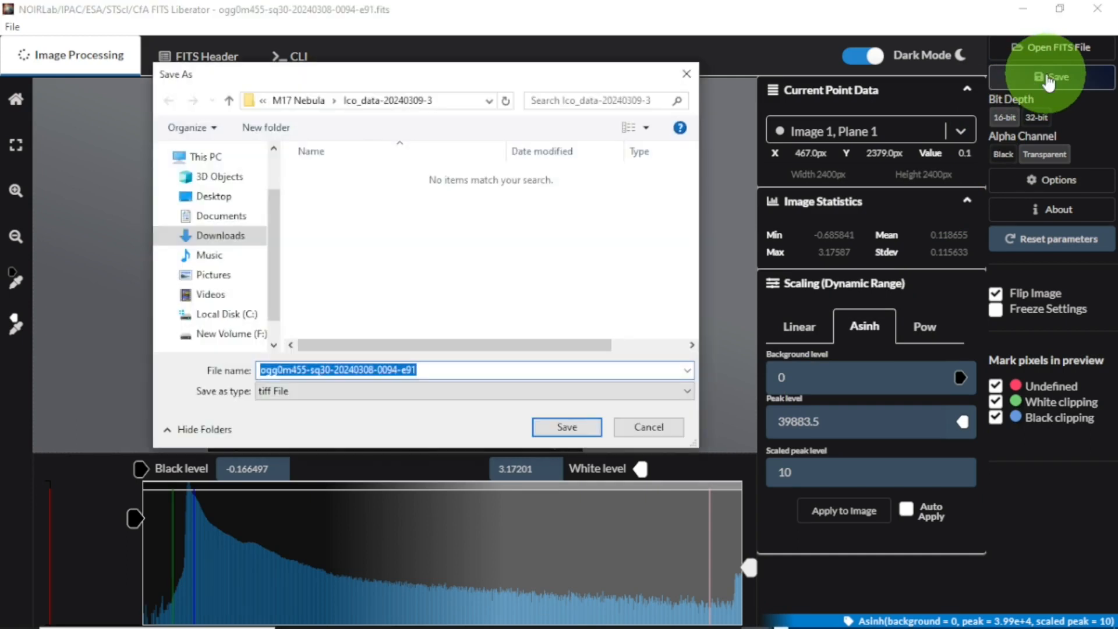
{"action": "left_click", "coordinate": [230, 102]}
{"action": "left_click", "coordinate": [457, 304]}
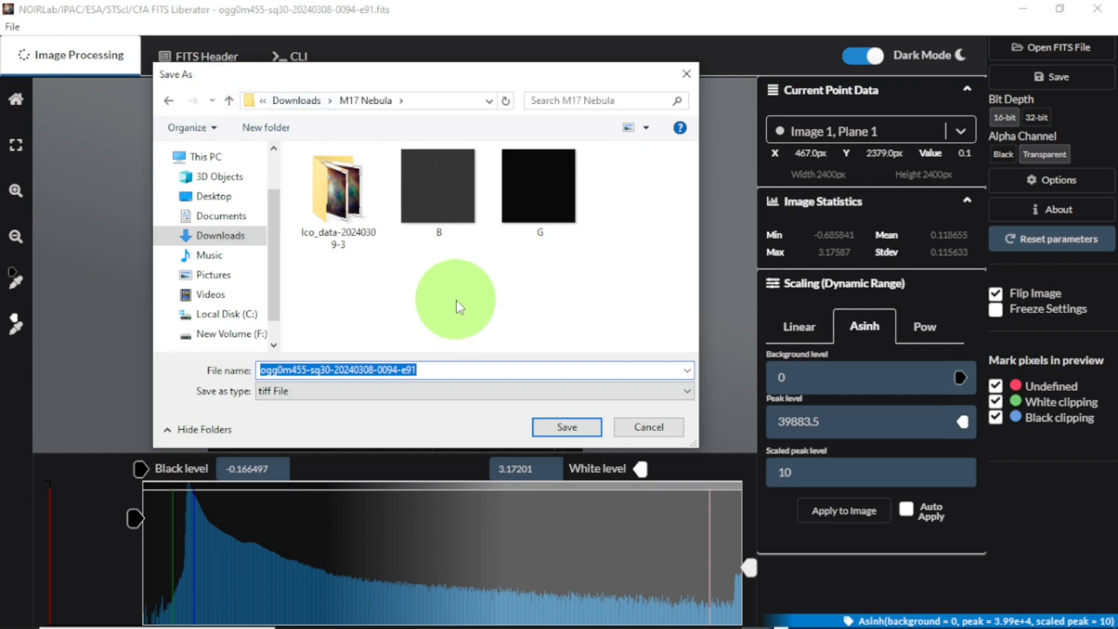
{"action": "type", "text": "R"}
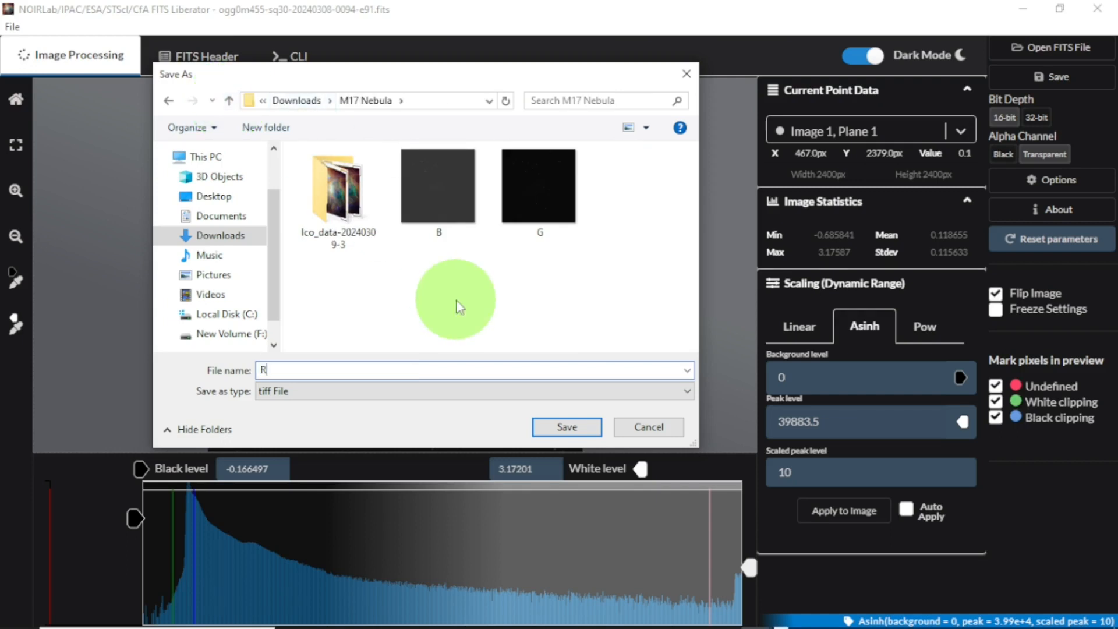
{"action": "left_click", "coordinate": [569, 427]}
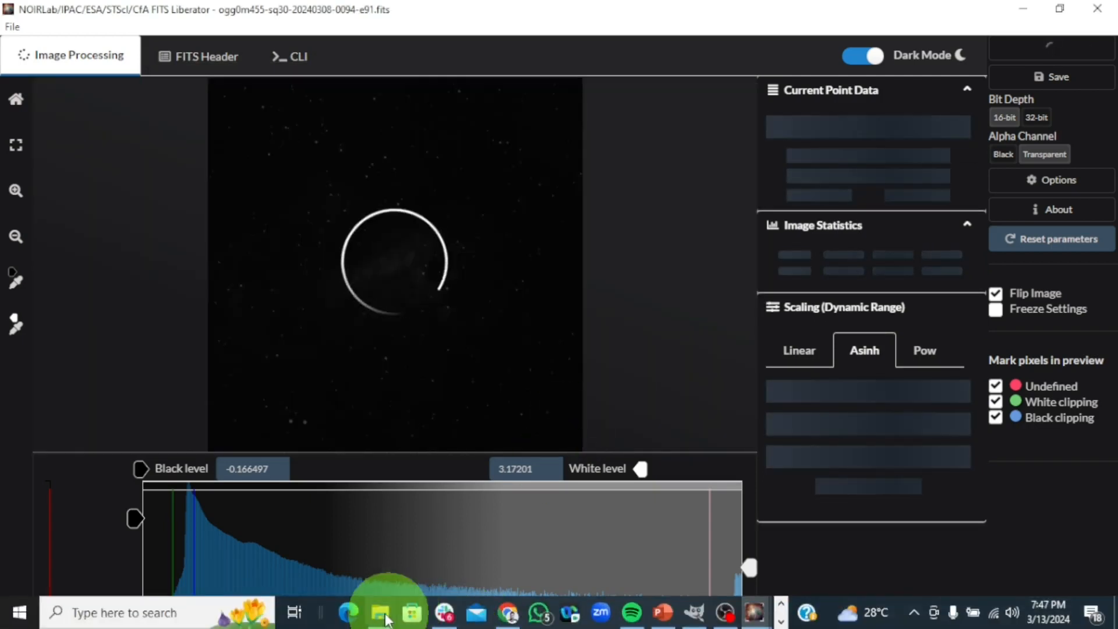
Check the saved B, G and R TIFF files in the M17 Nebula folder in Downloads
{"action": "left_click", "coordinate": [379, 618]}
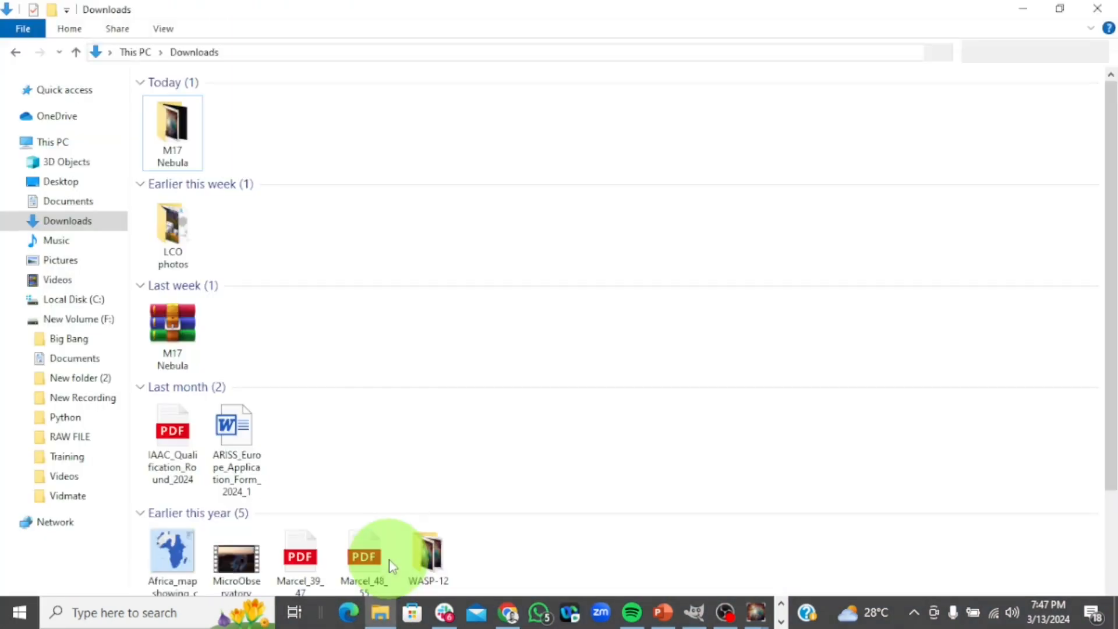
{"action": "double_click", "coordinate": [192, 144]}
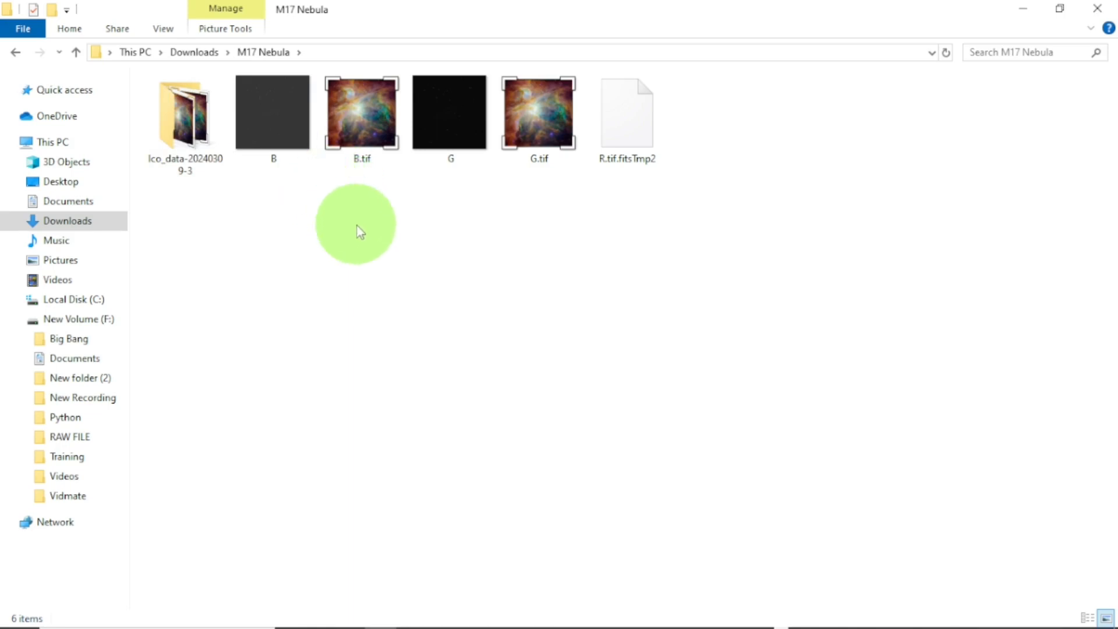
{"action": "left_click", "coordinate": [291, 143]}
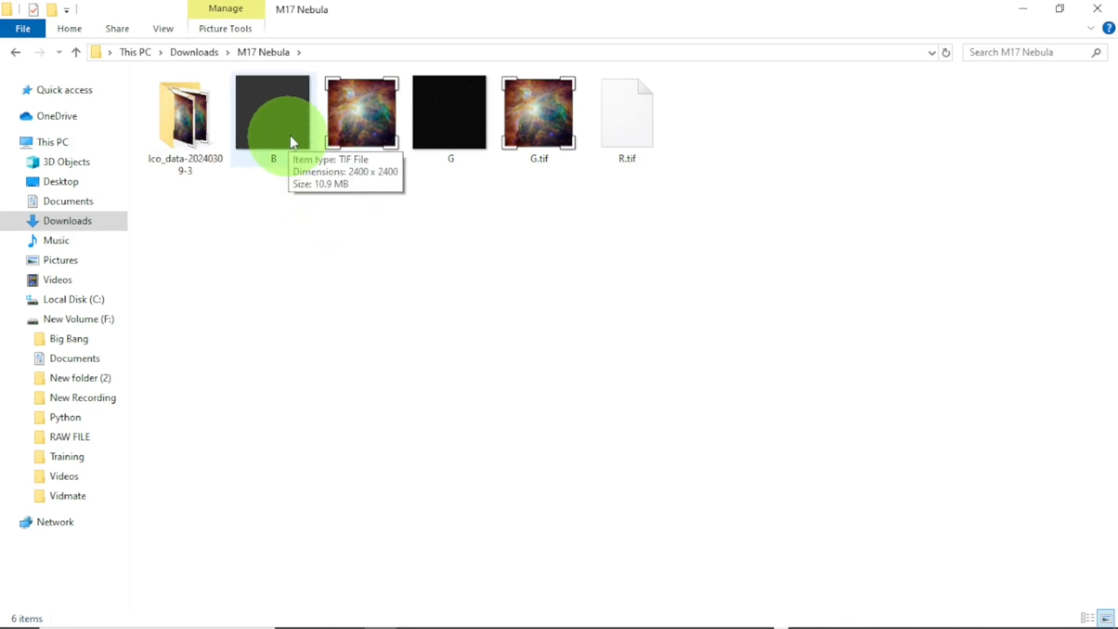
{"action": "left_click", "coordinate": [460, 114]}
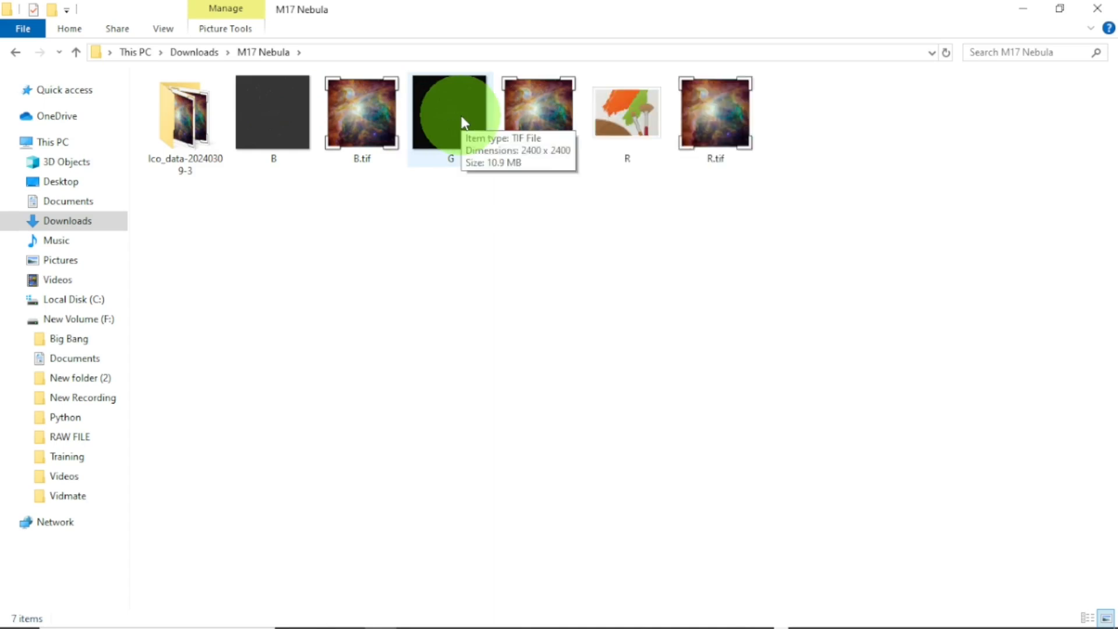
{"action": "left_click", "coordinate": [600, 195]}
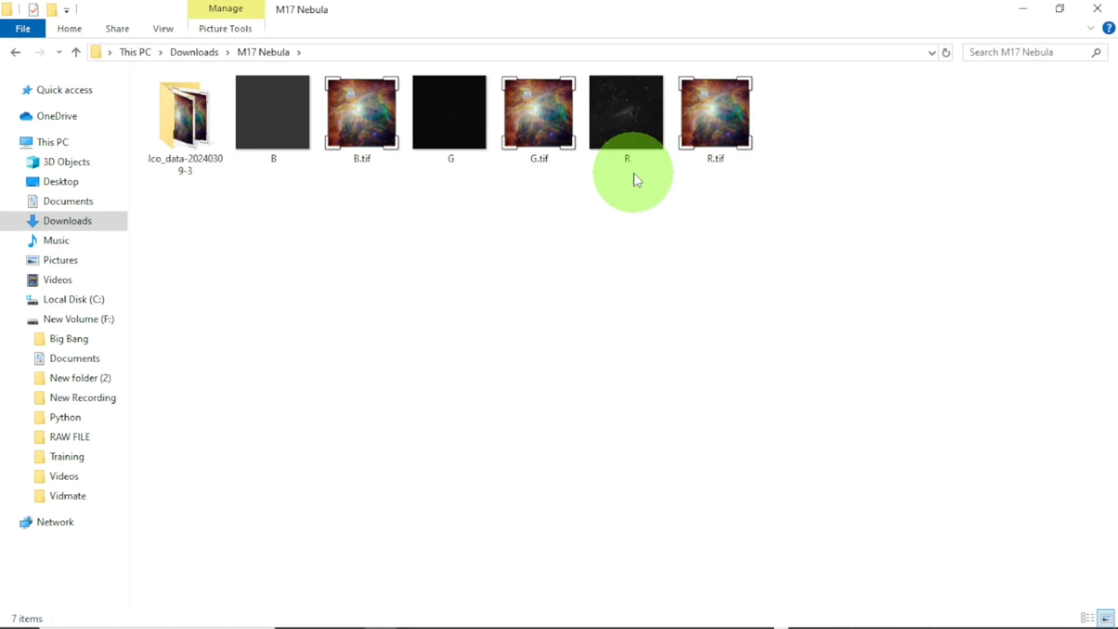
{"action": "left_click", "coordinate": [627, 117]}
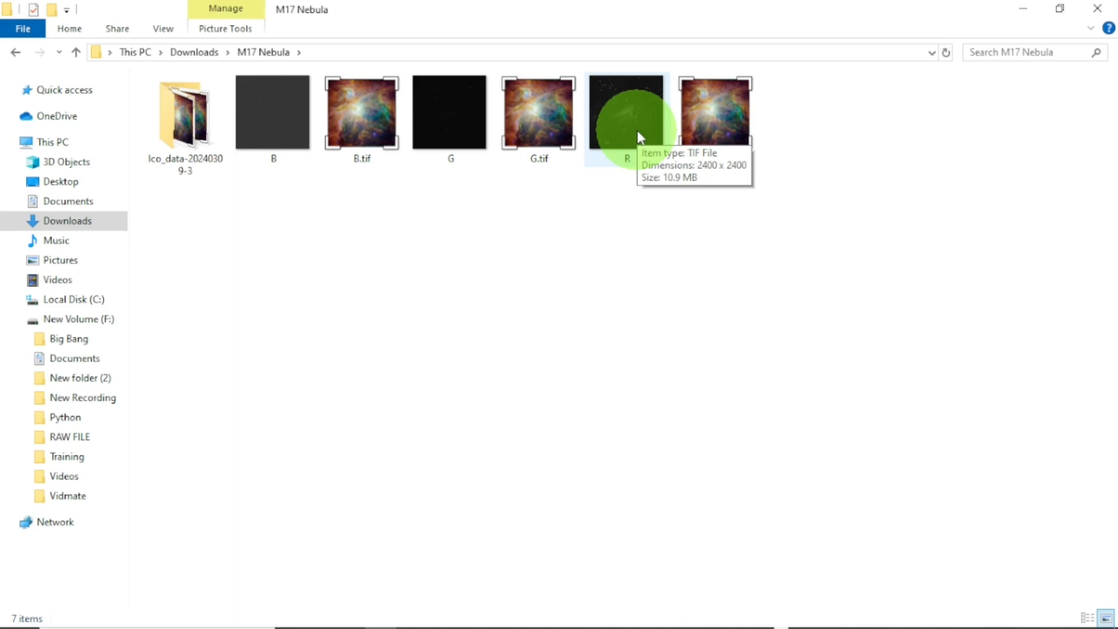
{"action": "left_click", "coordinate": [684, 313]}
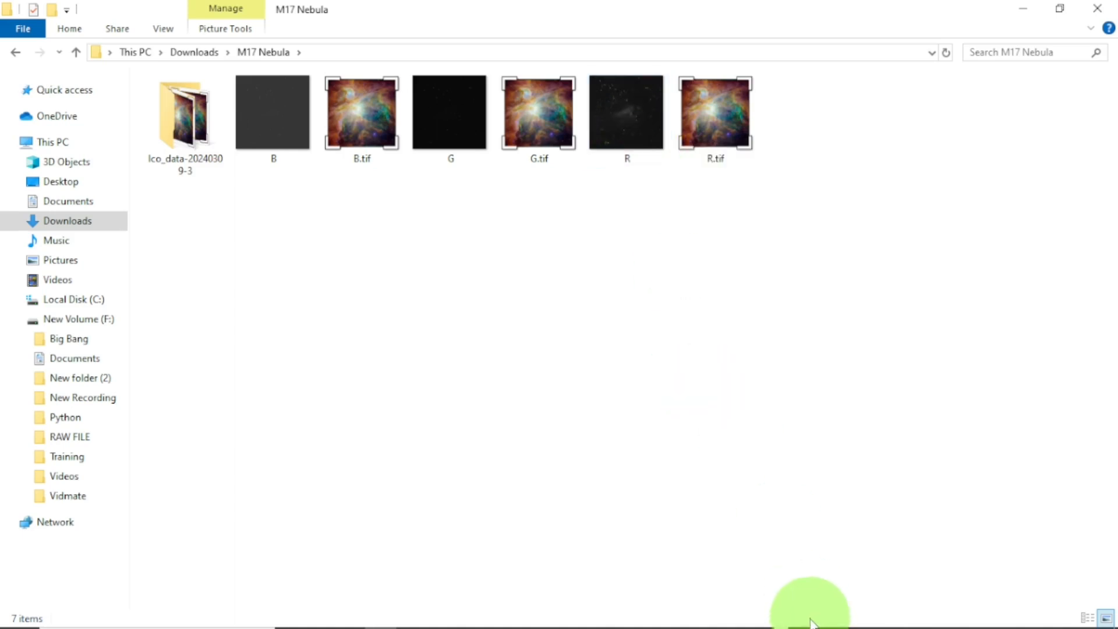
Switch to GIMP and start opening images as layers, browsing from the USER folder
{"action": "mouse_move", "coordinate": [803, 622]}
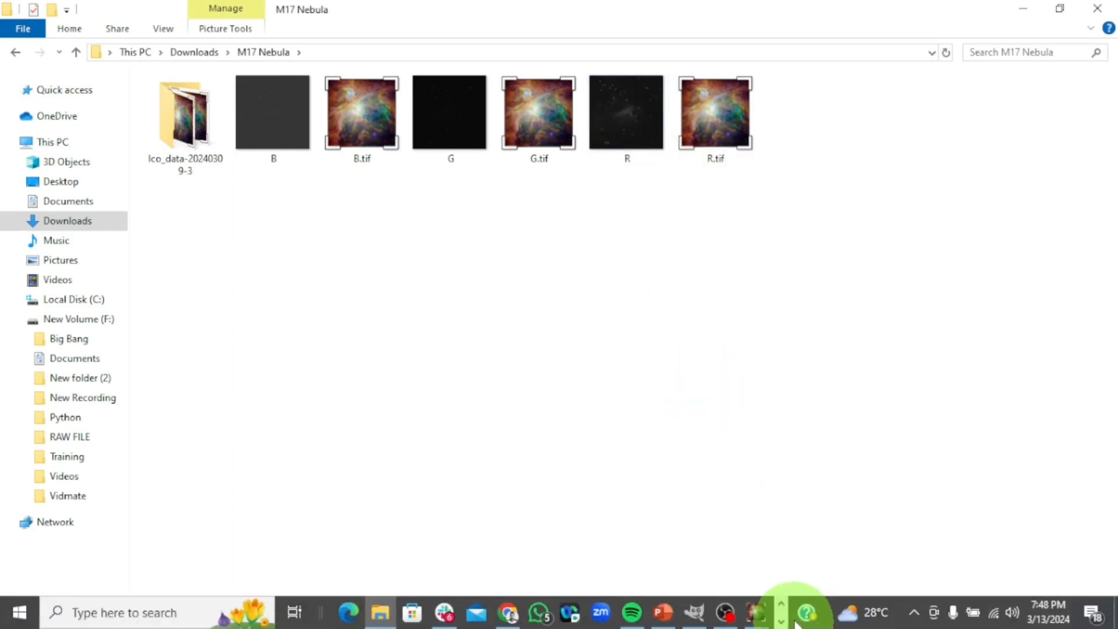
{"action": "left_click", "coordinate": [707, 615]}
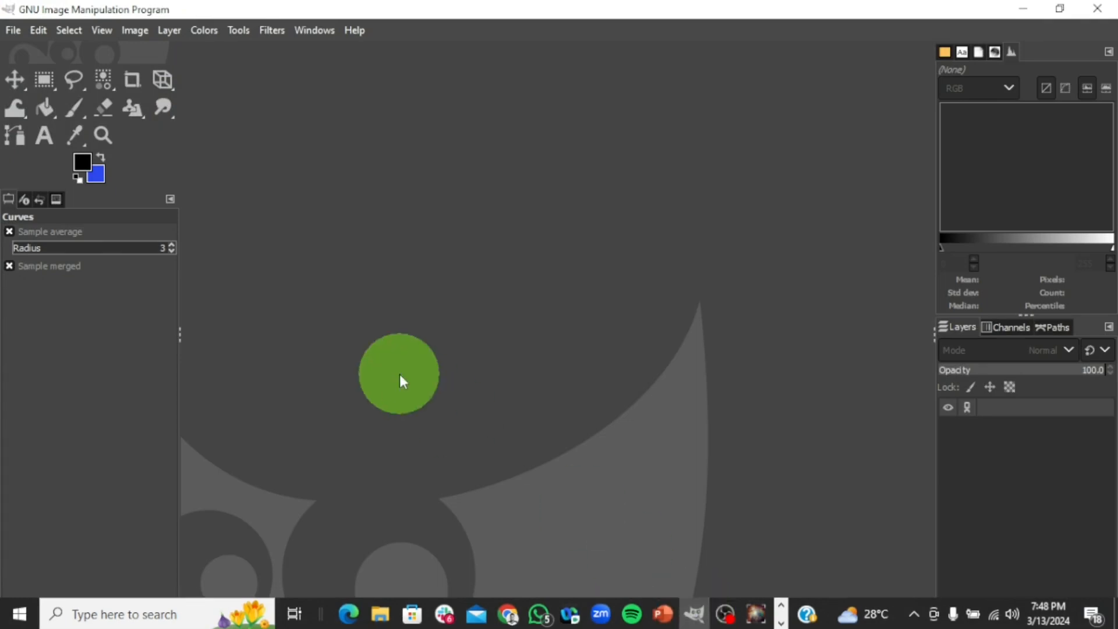
{"action": "left_click", "coordinate": [14, 33]}
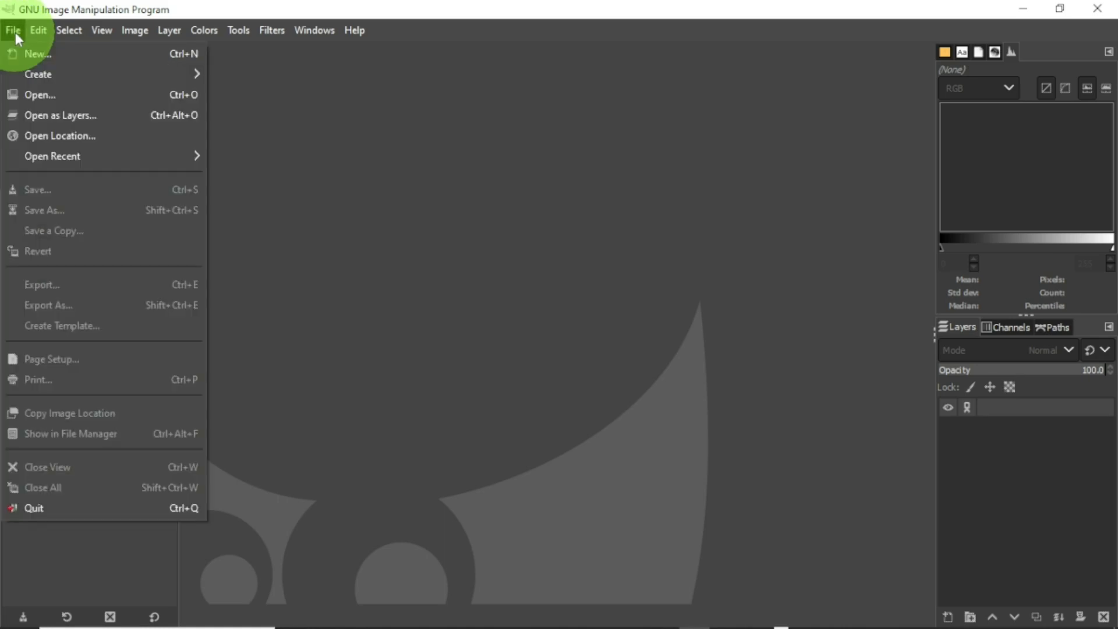
{"action": "left_click", "coordinate": [80, 115]}
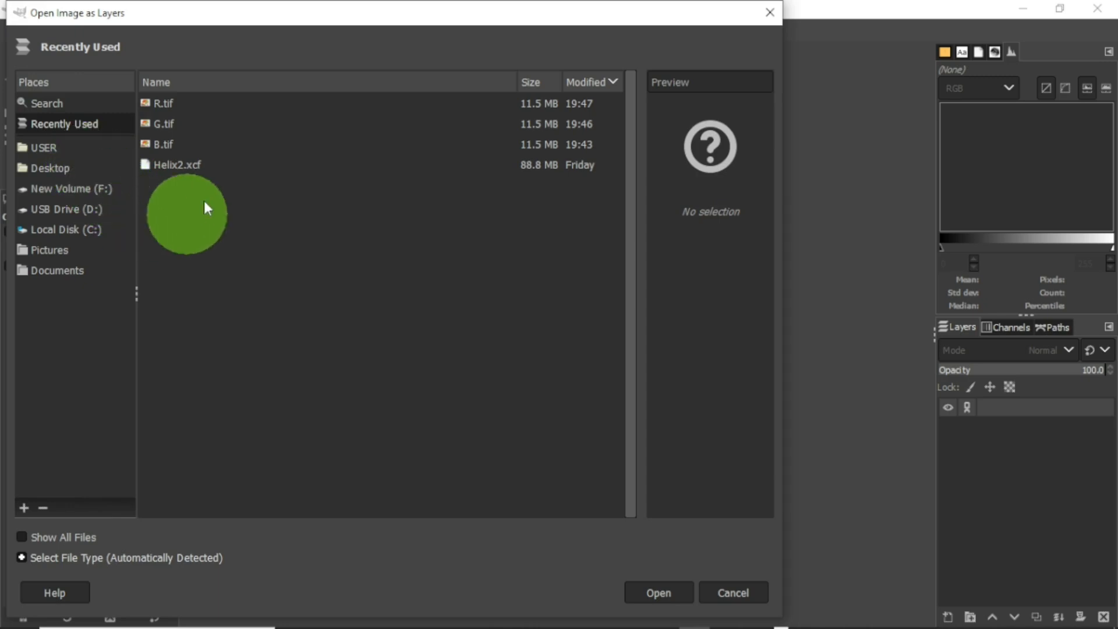
{"action": "left_click", "coordinate": [56, 148]}
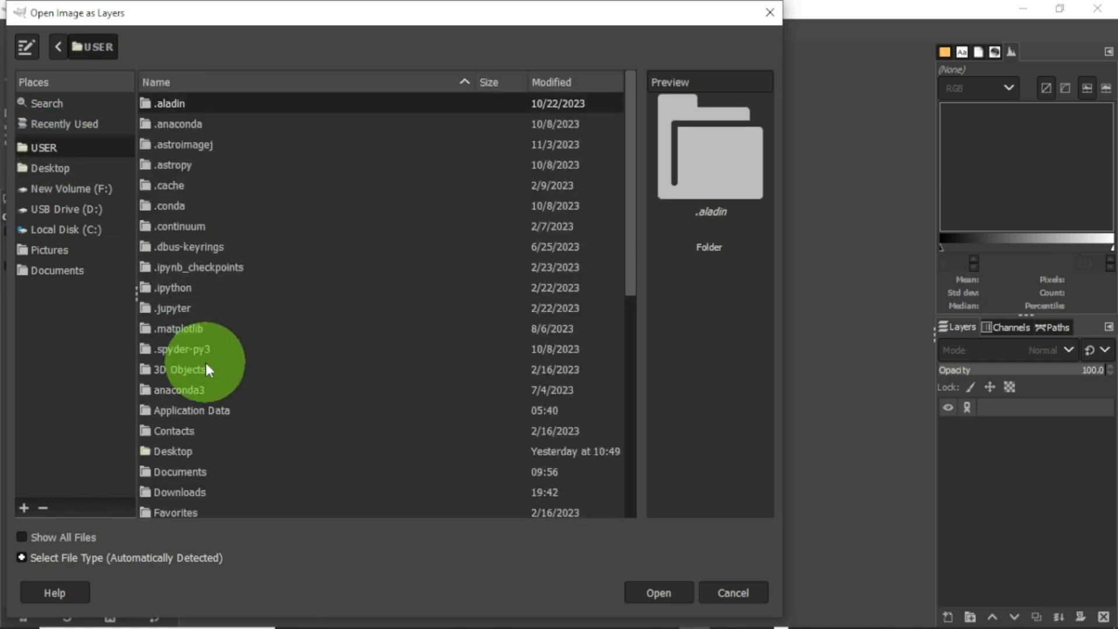
{"action": "left_click", "coordinate": [195, 452]}
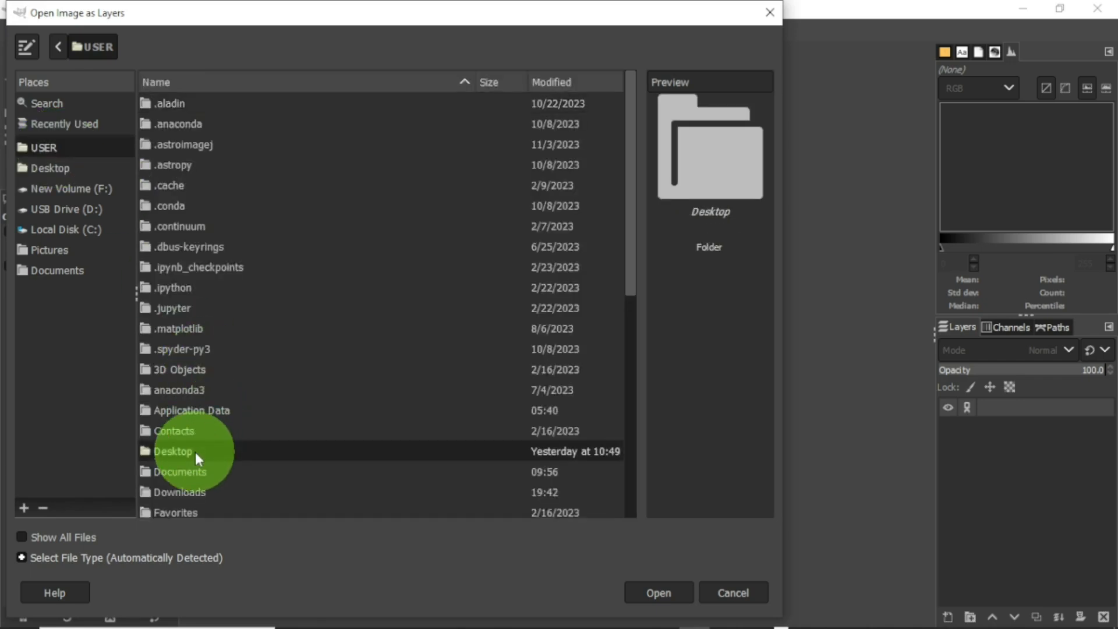
{"action": "double_click", "coordinate": [194, 452]}
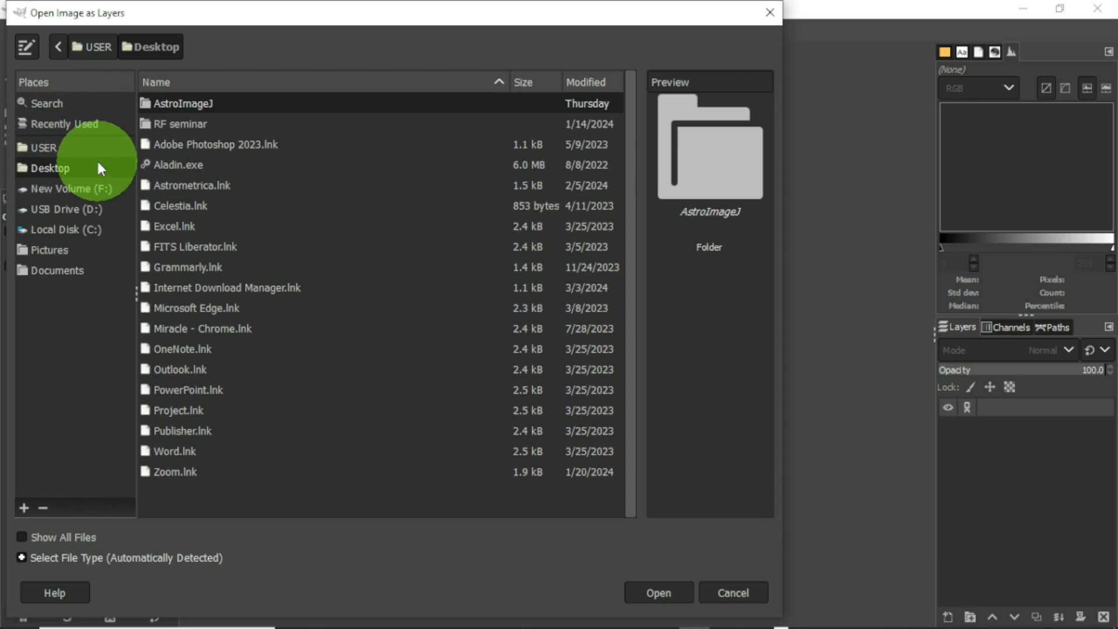
{"action": "left_click", "coordinate": [105, 46]}
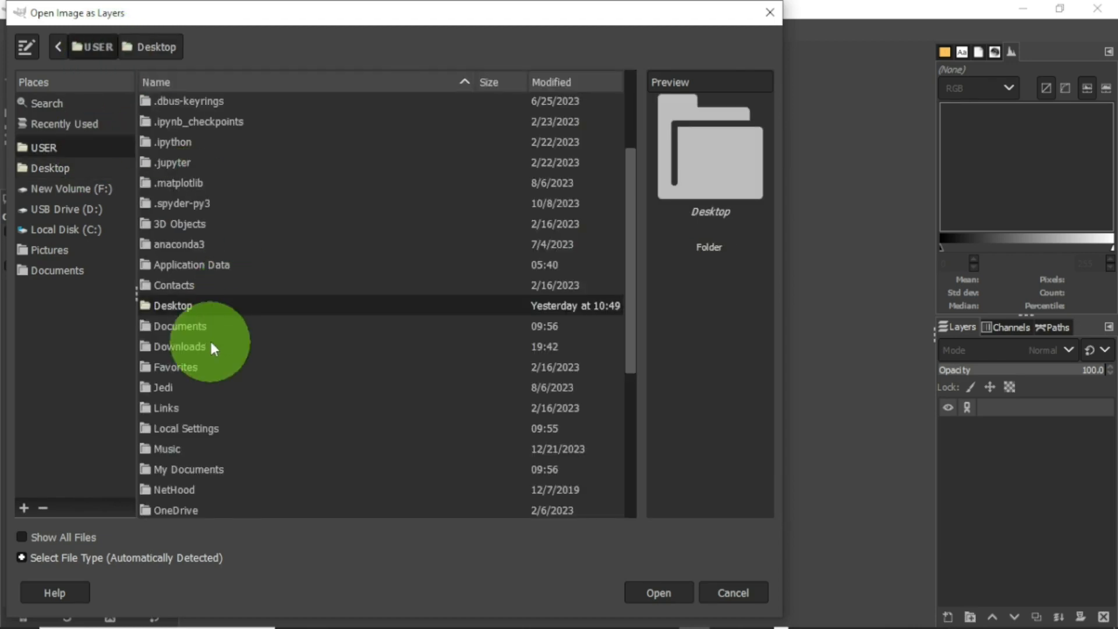
Open B.tif, G.tif and R.tif together as layers from the M17 Nebula folder in Downloads
{"action": "double_click", "coordinate": [187, 348]}
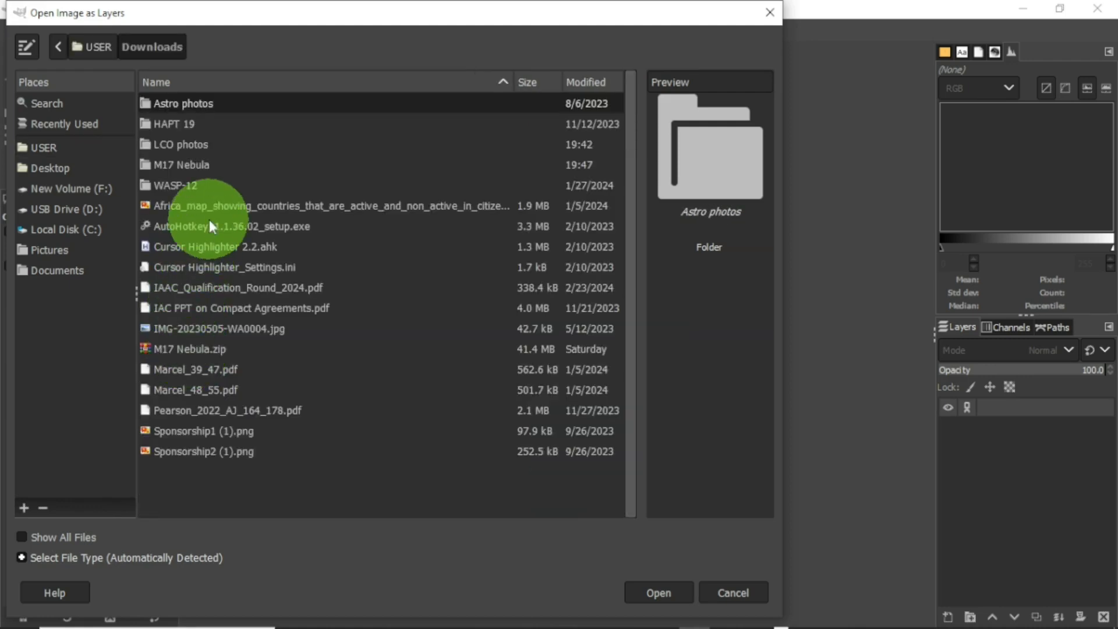
{"action": "left_click", "coordinate": [184, 164]}
{"action": "double_click", "coordinate": [184, 164]}
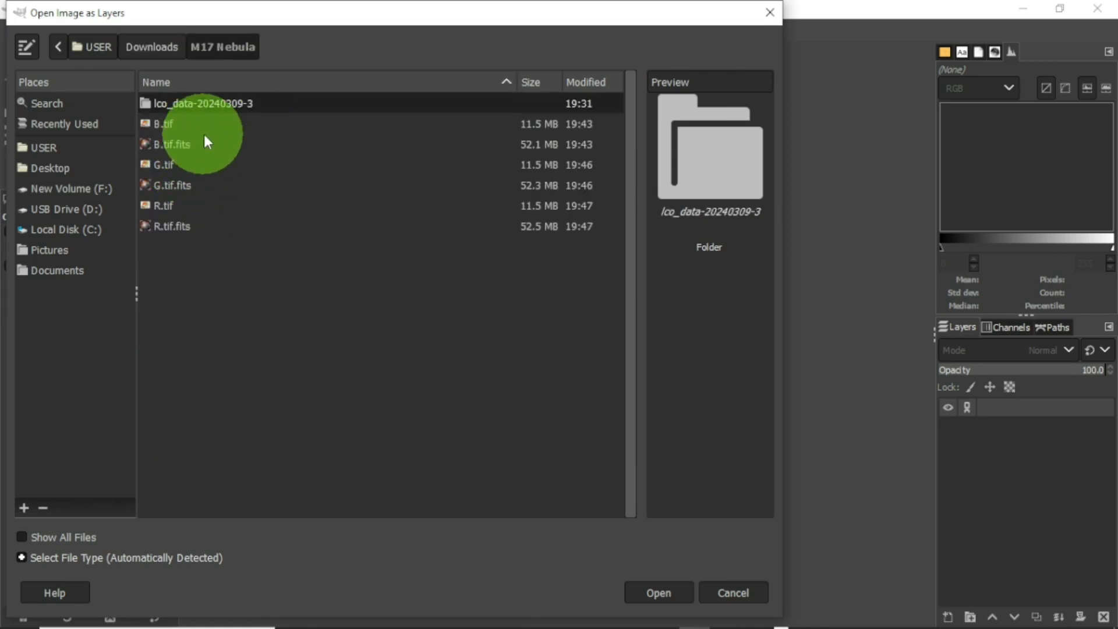
{"action": "left_click", "coordinate": [163, 124]}
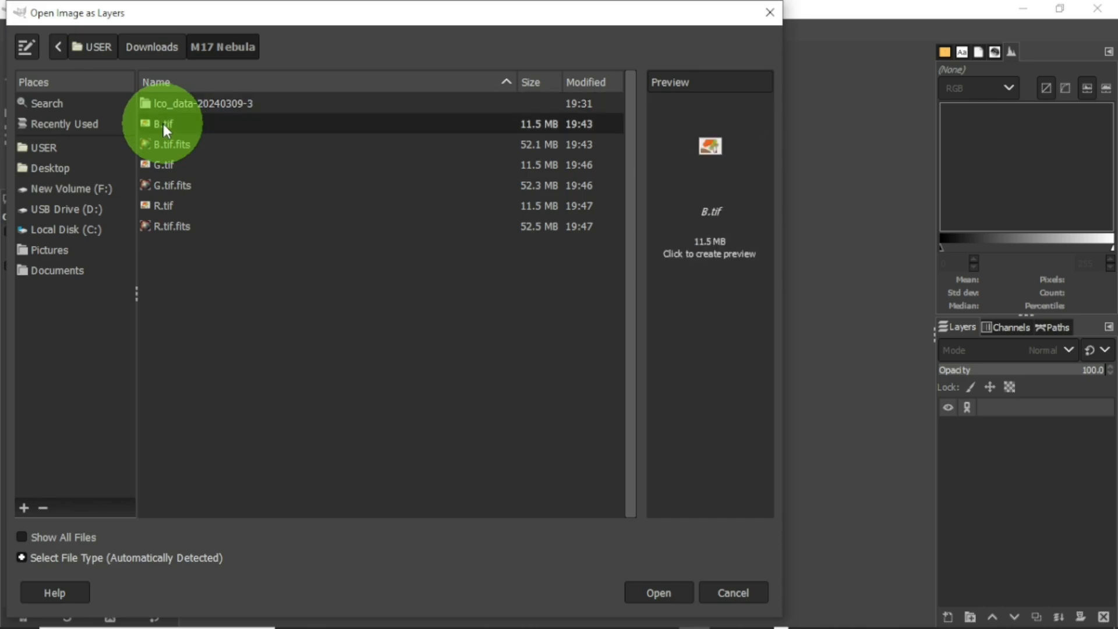
{"action": "left_click", "coordinate": [171, 166], "text": "ctrl"}
{"action": "left_click", "coordinate": [170, 205], "text": "ctrl"}
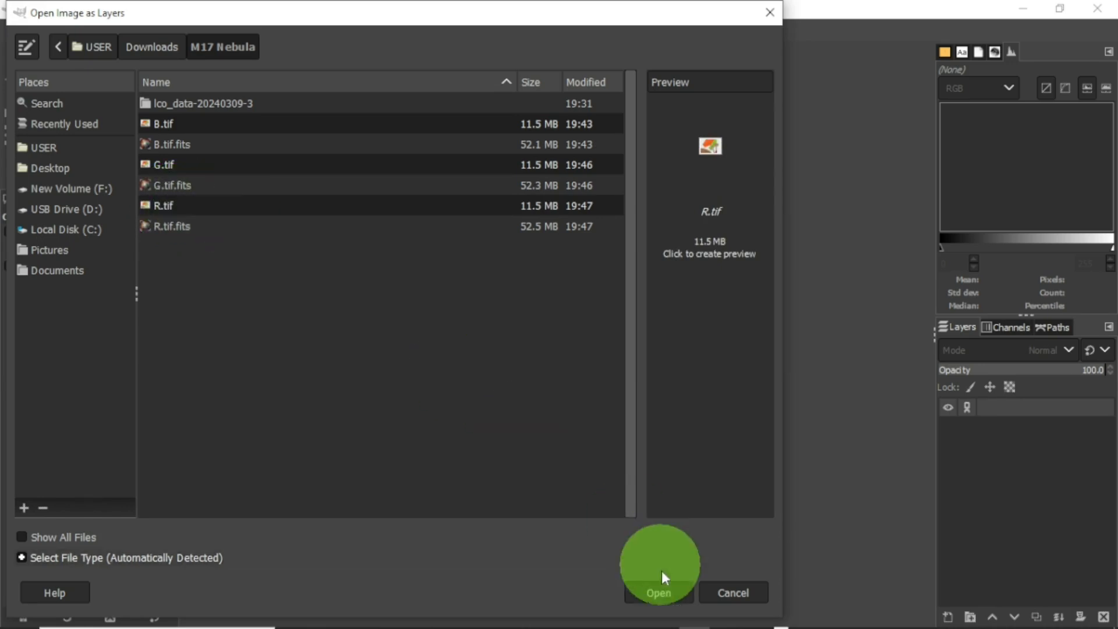
{"action": "left_click", "coordinate": [663, 593]}
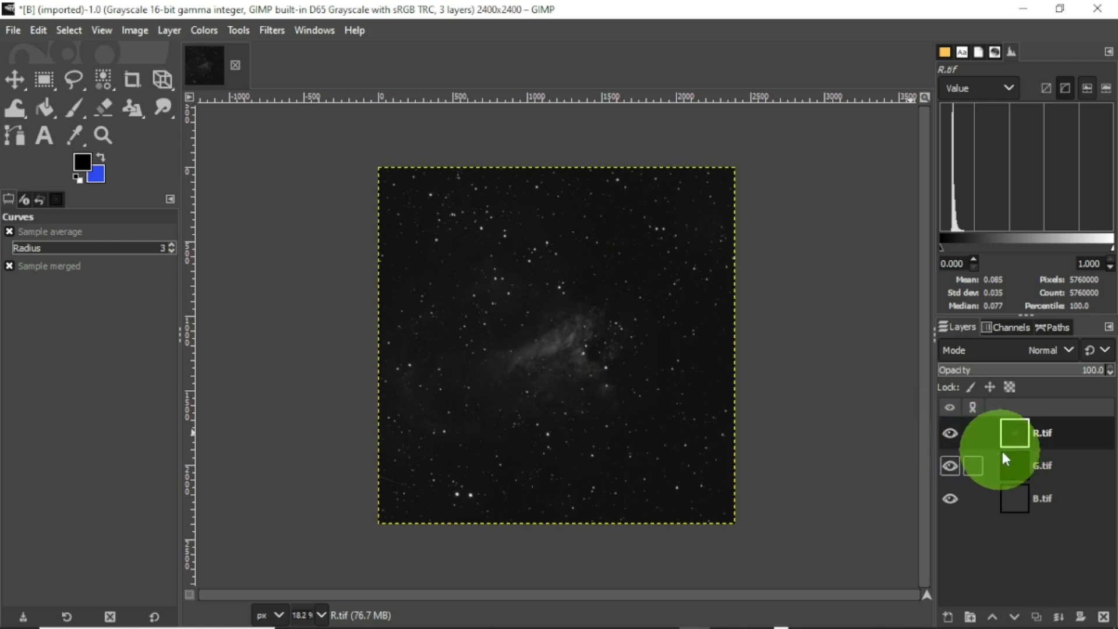
Hide the R.tif and G.tif layers in turn to view each layer beneath, and show both again
{"action": "left_click", "coordinate": [949, 434]}
{"action": "left_click", "coordinate": [1018, 462]}
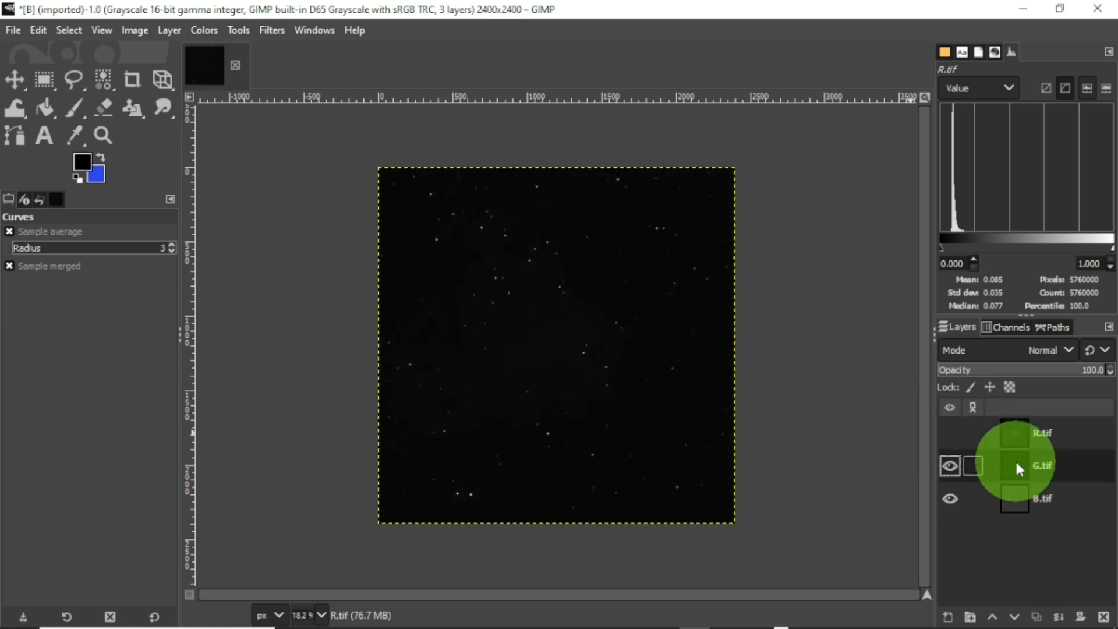
{"action": "left_click", "coordinate": [950, 467]}
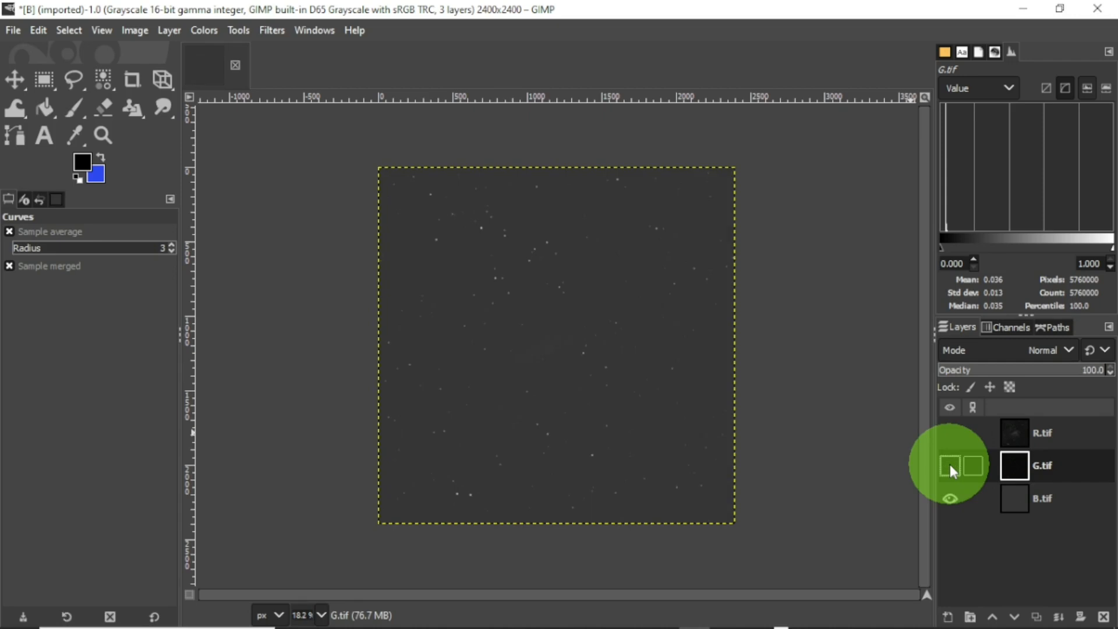
{"action": "left_click", "coordinate": [949, 465]}
{"action": "left_click", "coordinate": [950, 438]}
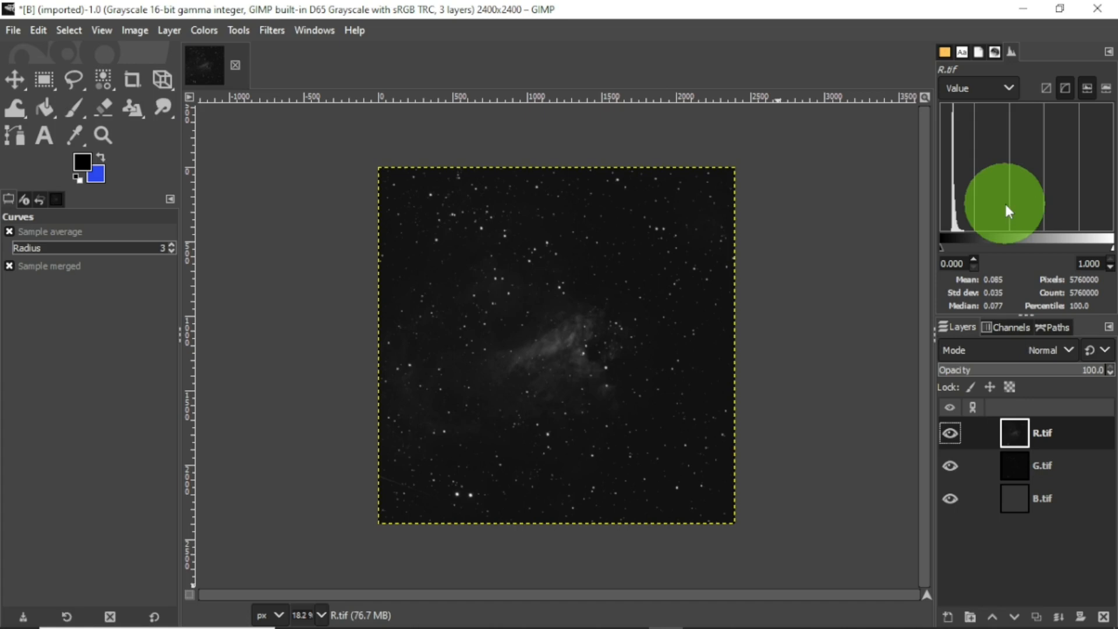
Bring up the Histogram dockable dialog for the R.tif layer
{"action": "left_click", "coordinate": [324, 32]}
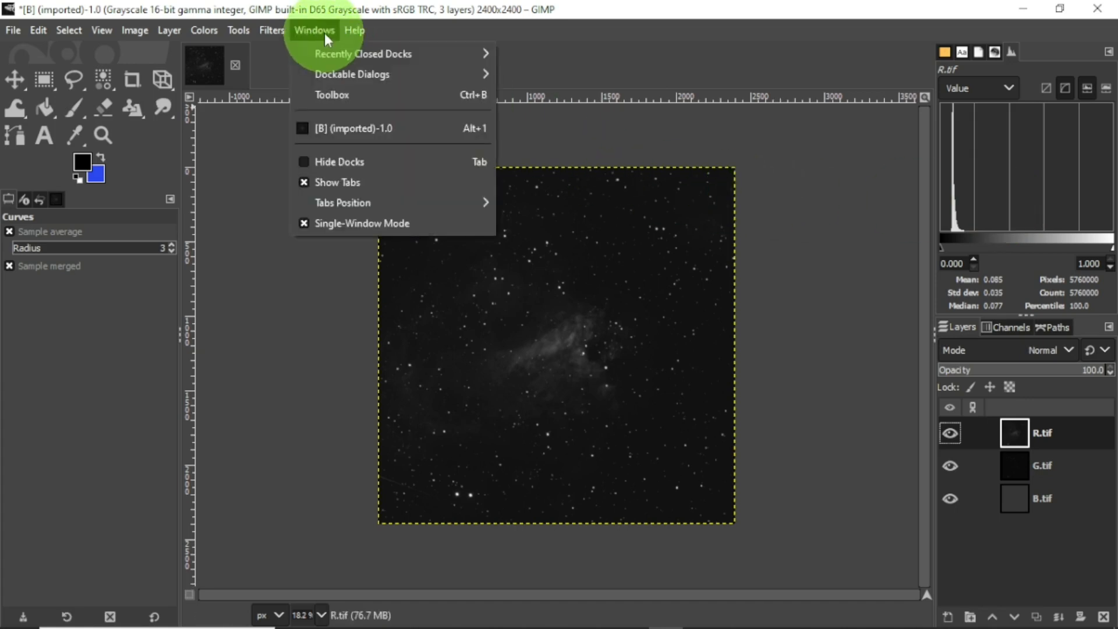
{"action": "mouse_move", "coordinate": [369, 73]}
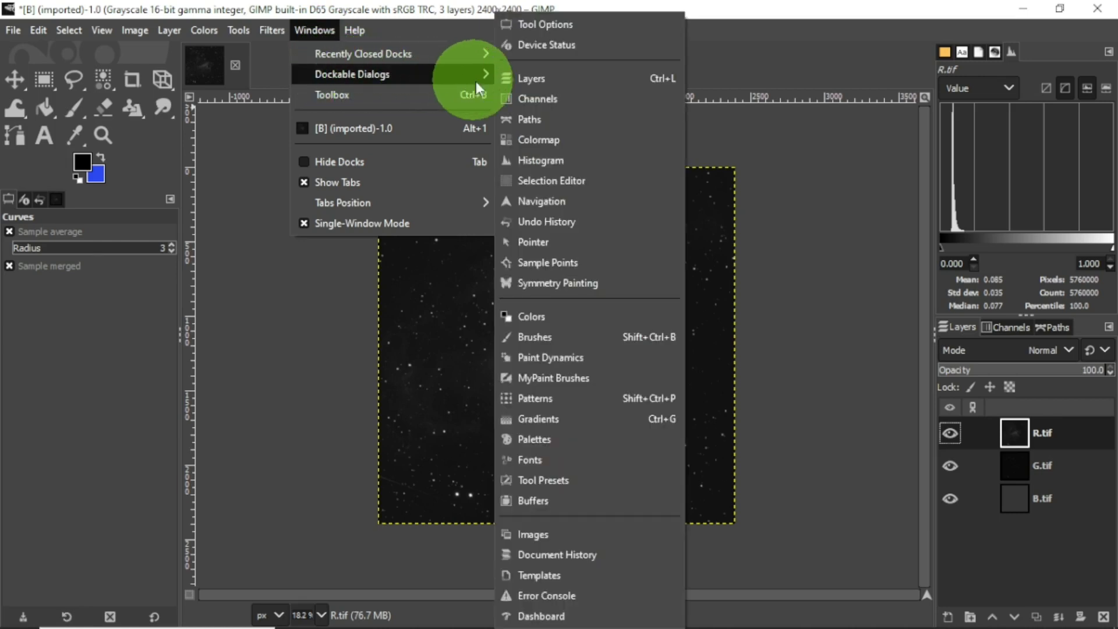
{"action": "left_click", "coordinate": [567, 162]}
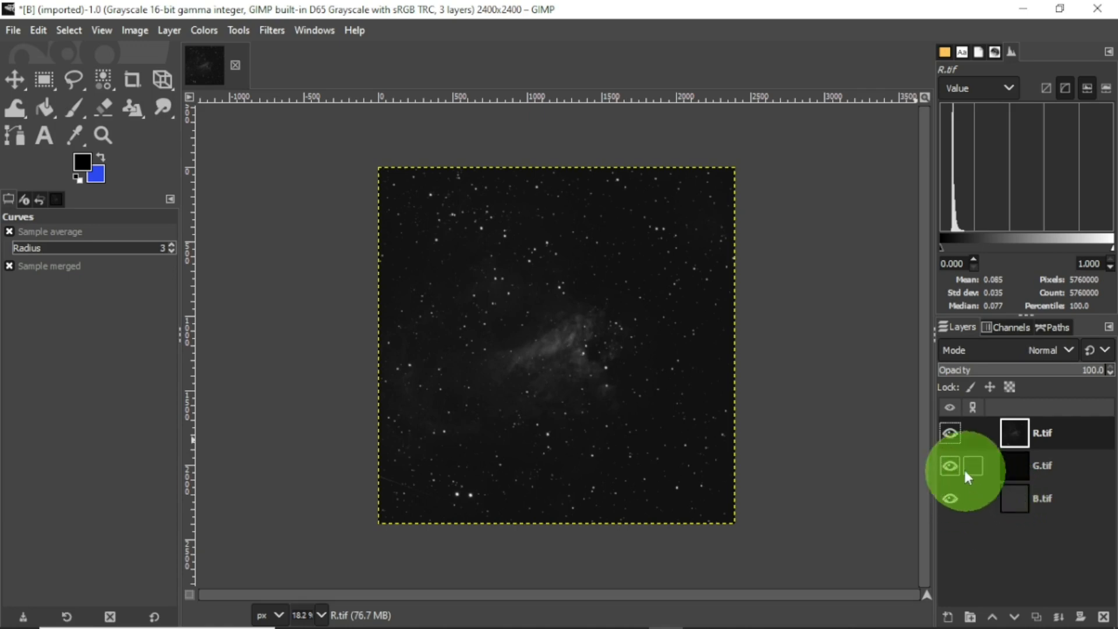
Compare the brightness of the three layers by toggling R.tif and G.tif visibility, and examine the G.tif histogram
{"action": "left_click", "coordinate": [950, 434]}
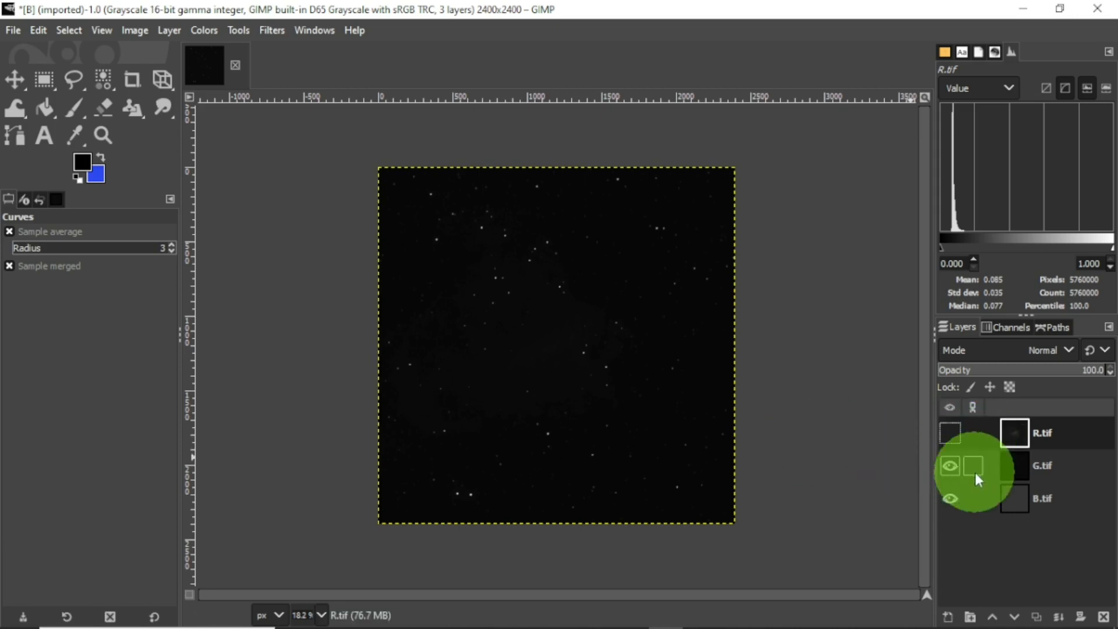
{"action": "left_click", "coordinate": [1008, 465]}
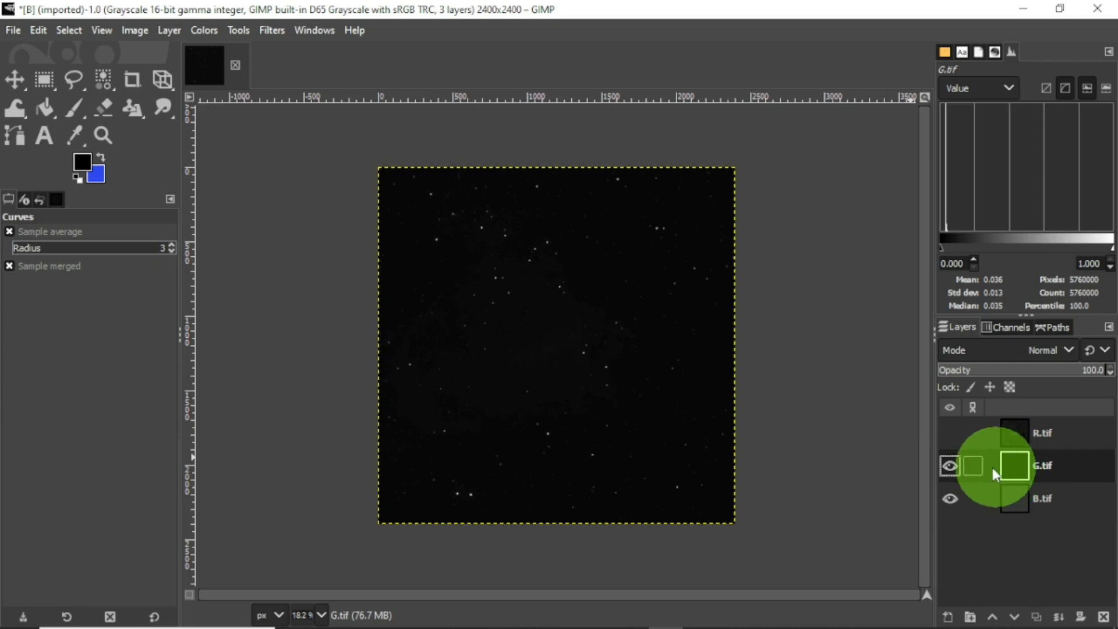
{"action": "left_click", "coordinate": [951, 465]}
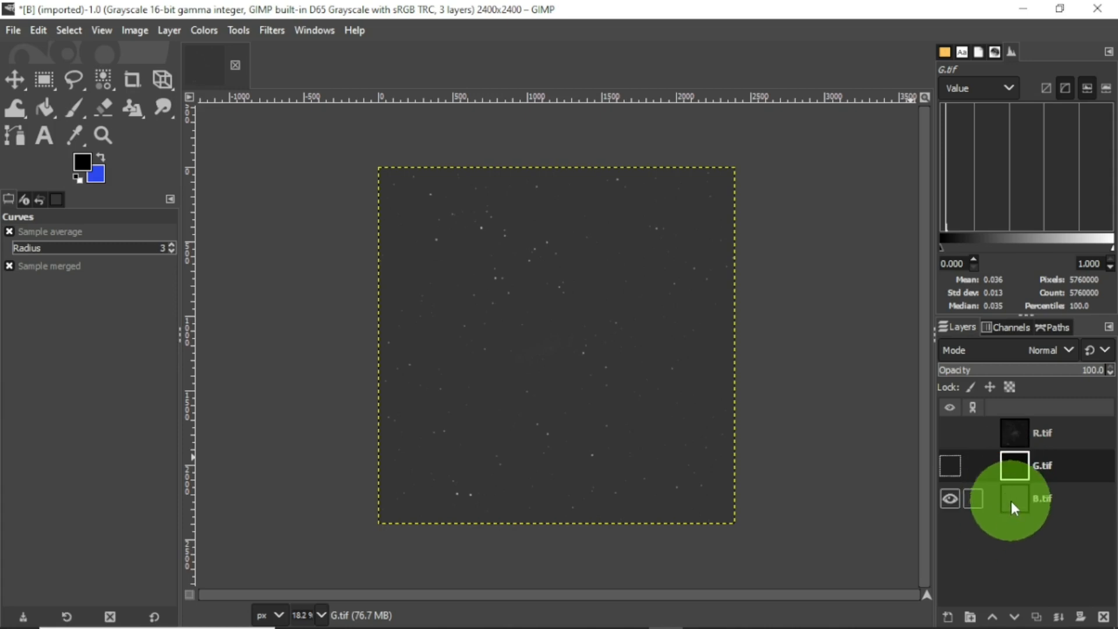
{"action": "left_click", "coordinate": [947, 464]}
{"action": "left_click", "coordinate": [948, 433]}
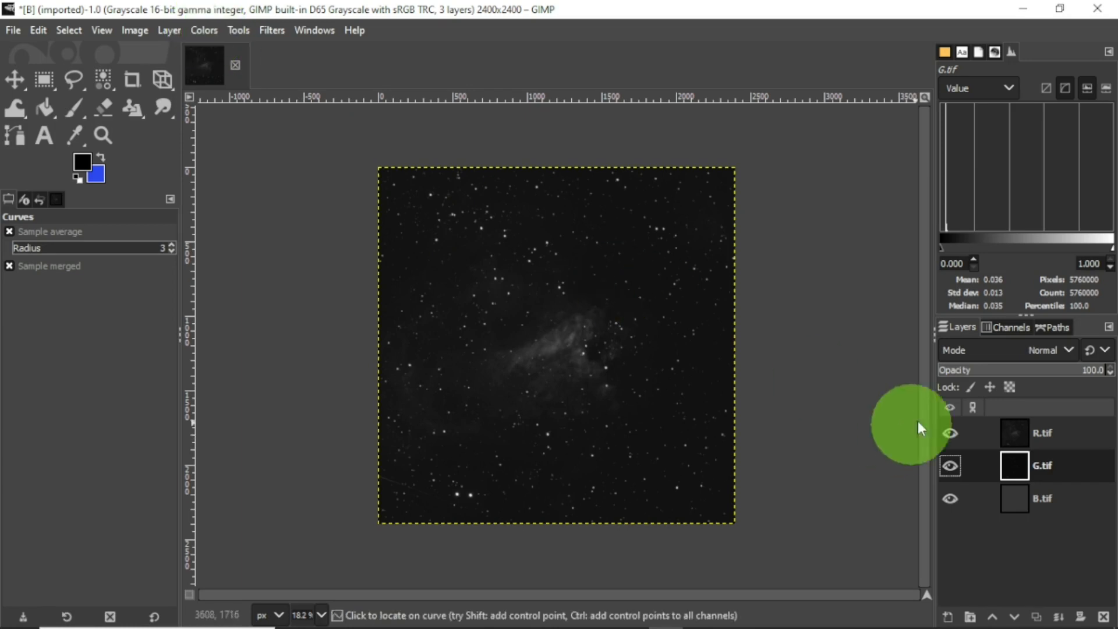
{"action": "left_click", "coordinate": [955, 432]}
{"action": "left_click", "coordinate": [954, 431]}
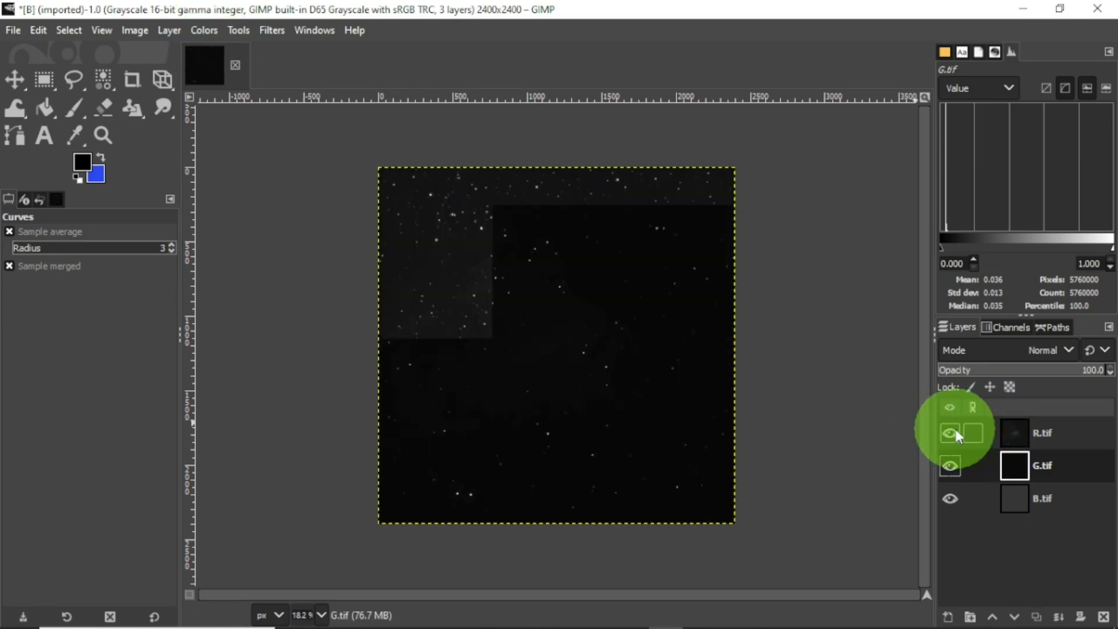
Brighten the R.tif layer with Curves, raising the midtones to input 28.16 and output 67.58
{"action": "left_click", "coordinate": [1004, 438]}
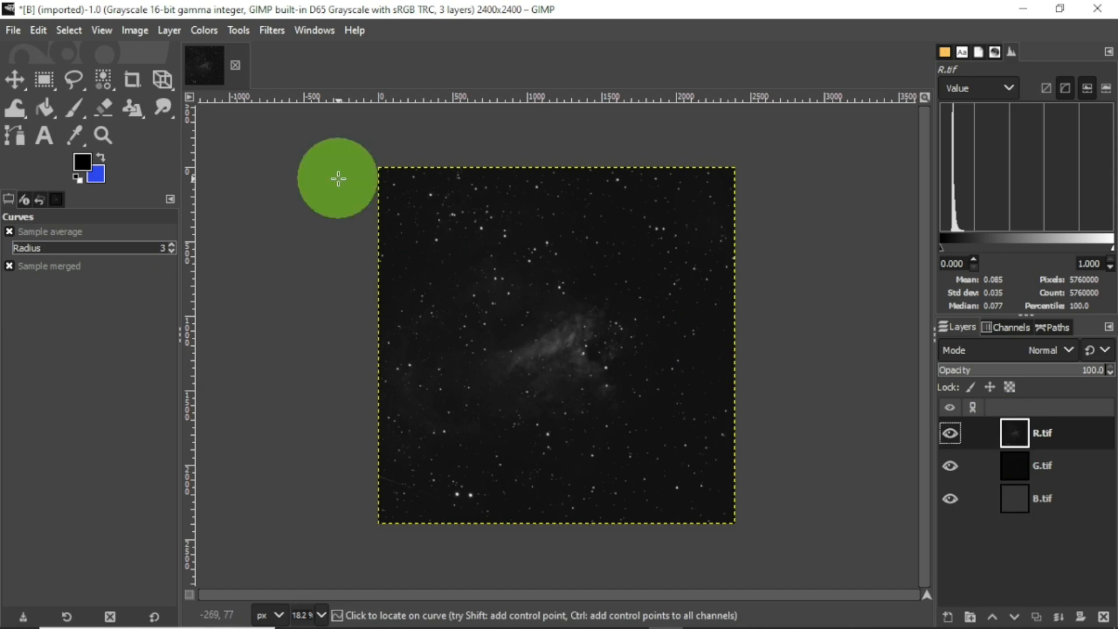
{"action": "left_click", "coordinate": [204, 30]}
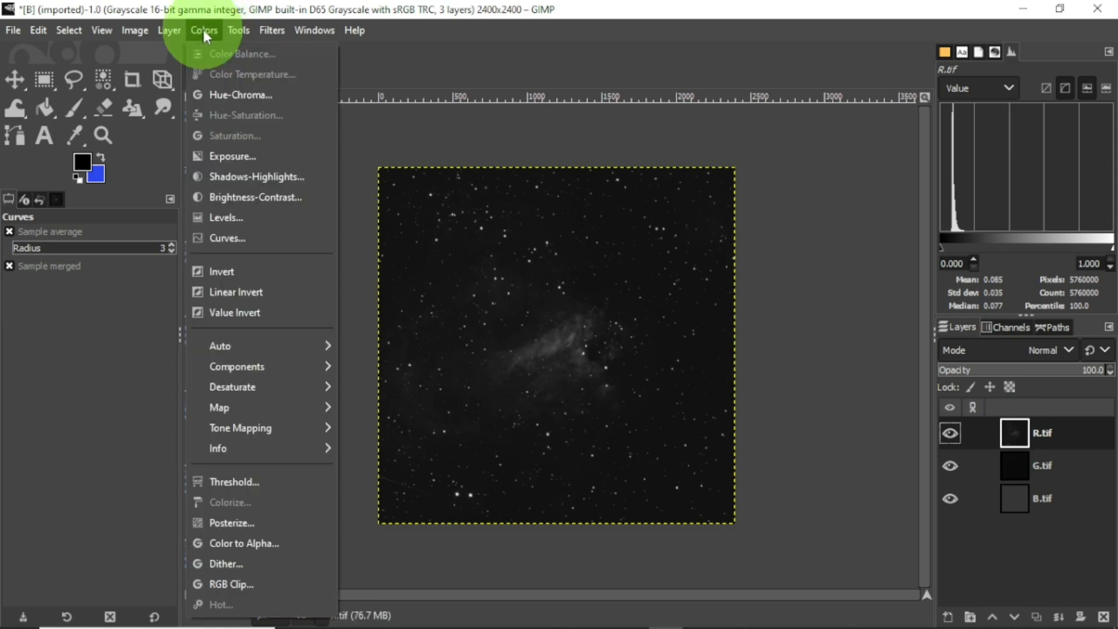
{"action": "left_click", "coordinate": [246, 234]}
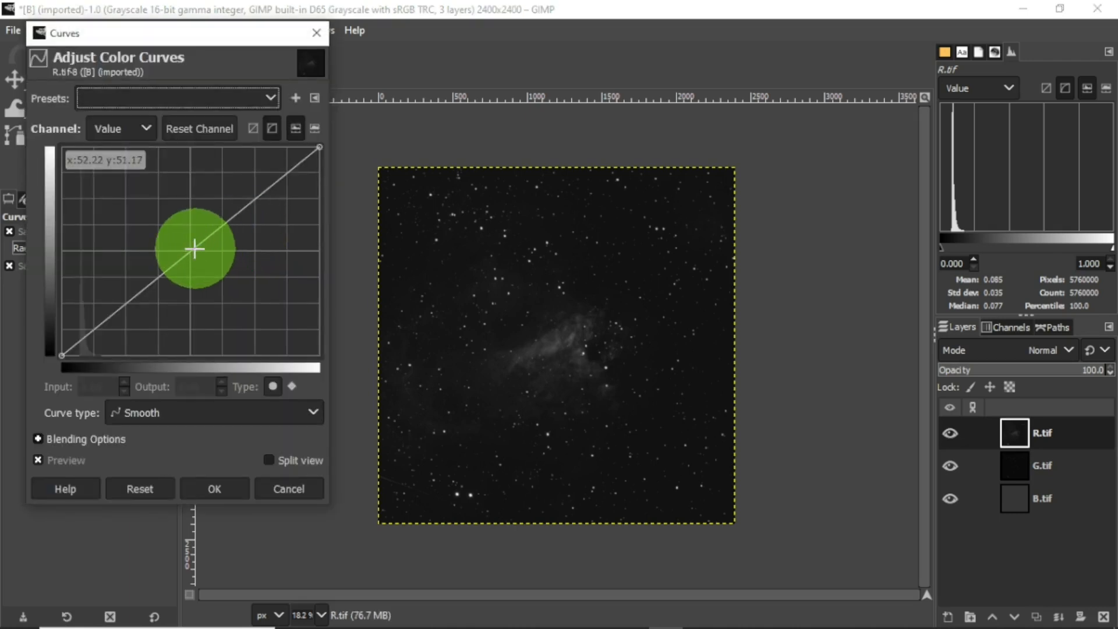
{"action": "left_click_drag", "start_coordinate": [189, 251], "coordinate": [134, 214]}
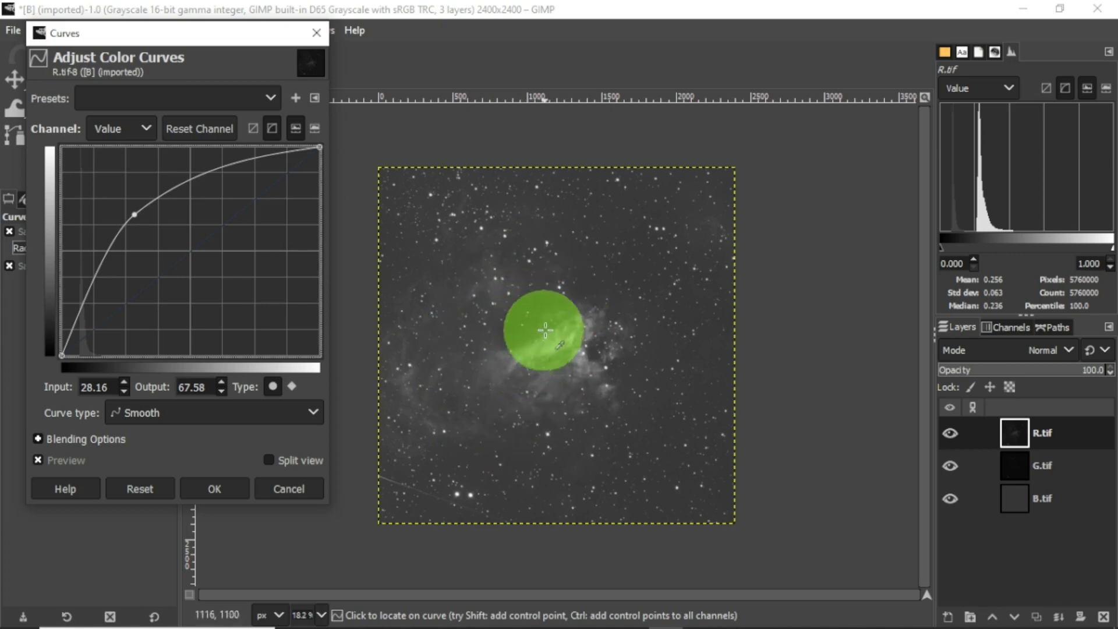
{"action": "left_click", "coordinate": [217, 489]}
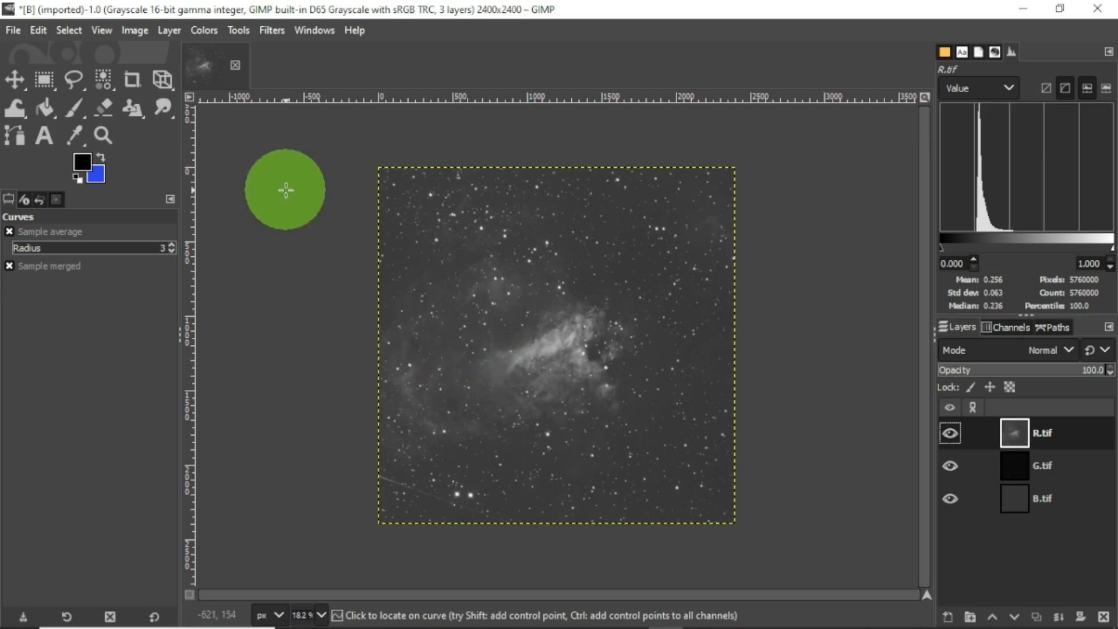
Apply a second Curves stretch to the R.tif layer with a point at input 24.05 and output 68.75
{"action": "left_click", "coordinate": [199, 33]}
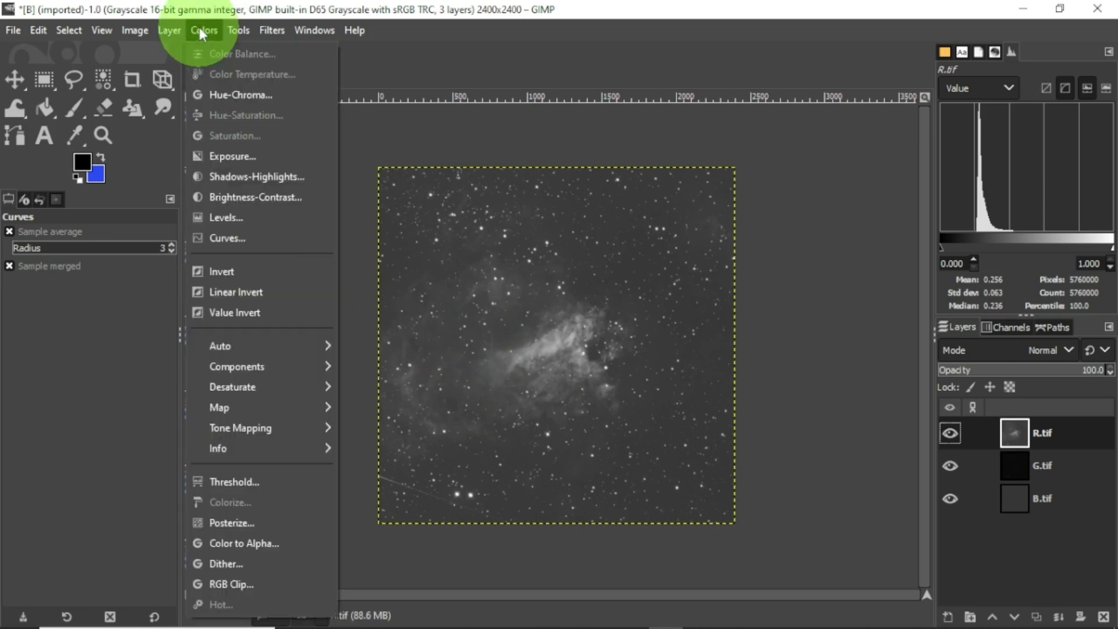
{"action": "left_click", "coordinate": [221, 236]}
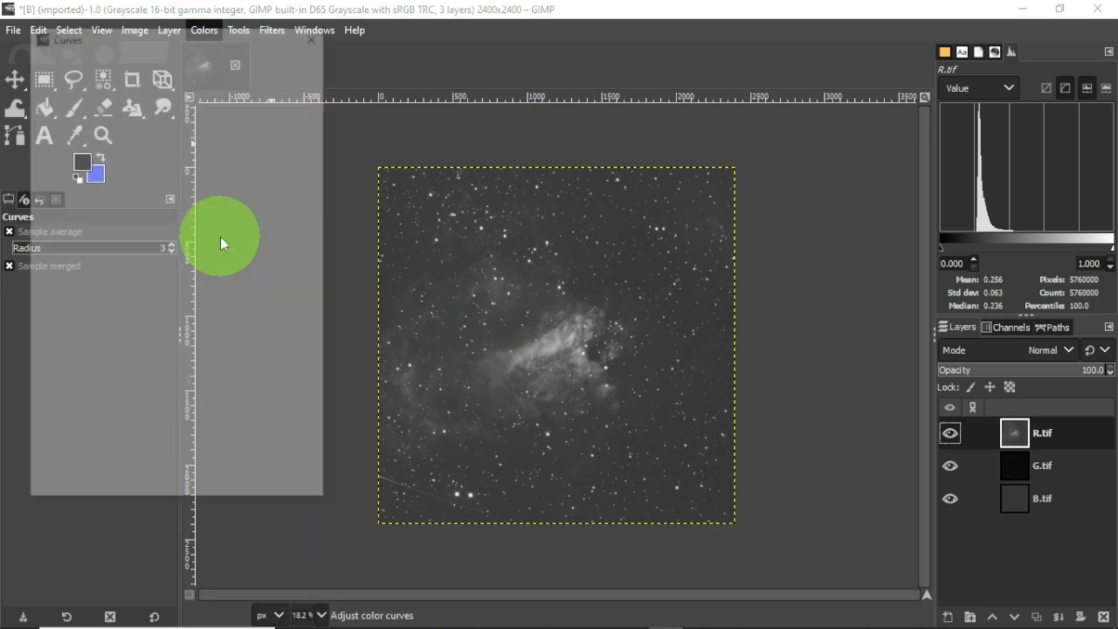
{"action": "left_click_drag", "start_coordinate": [191, 250], "coordinate": [124, 211]}
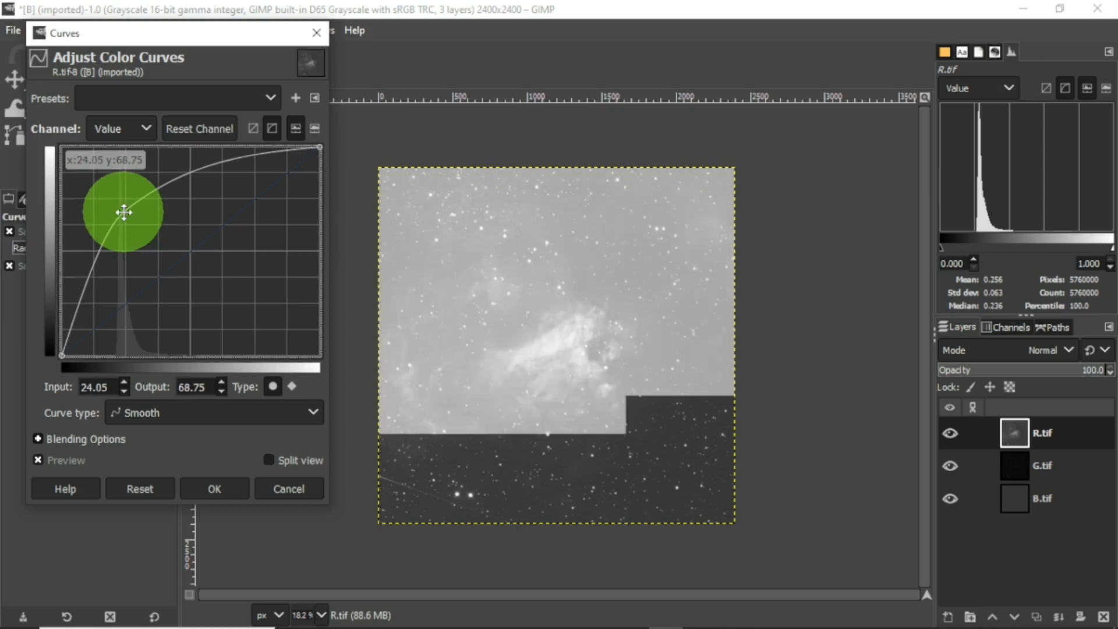
{"action": "left_click", "coordinate": [225, 486]}
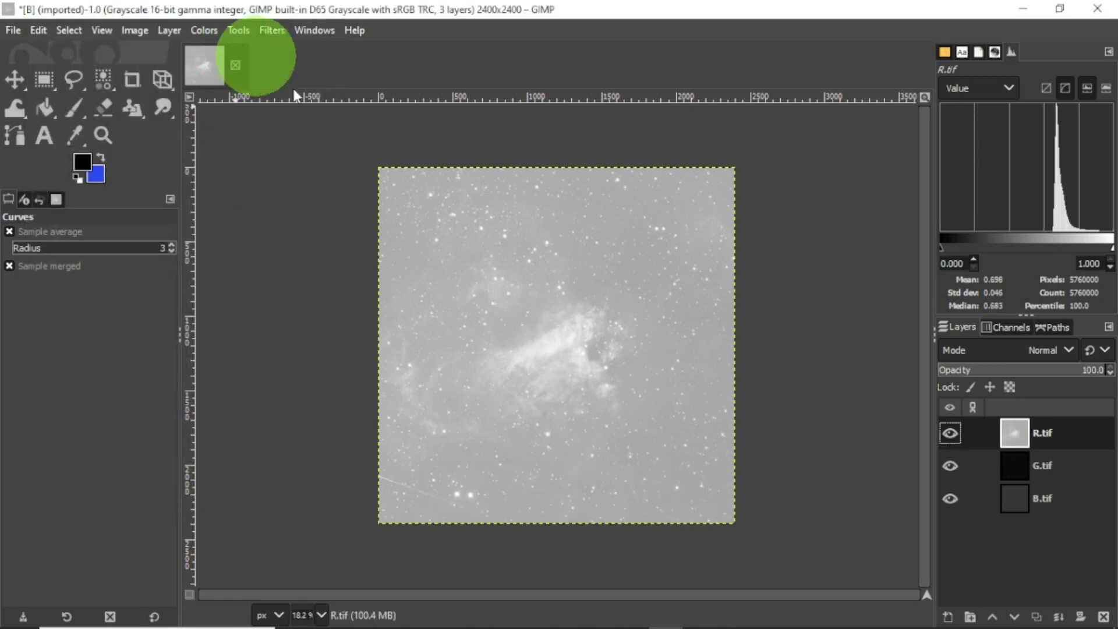
Darken the R.tif background with Levels by setting the black input level to 63.66
{"action": "left_click", "coordinate": [203, 28]}
{"action": "left_click", "coordinate": [235, 213]}
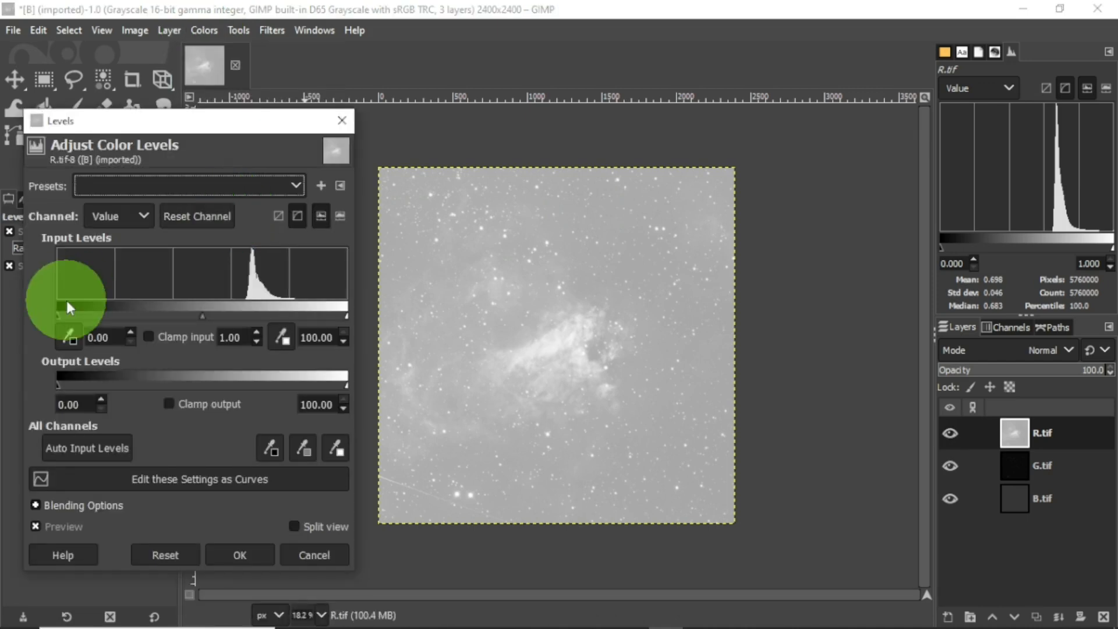
{"action": "left_click_drag", "start_coordinate": [60, 313], "coordinate": [242, 325]}
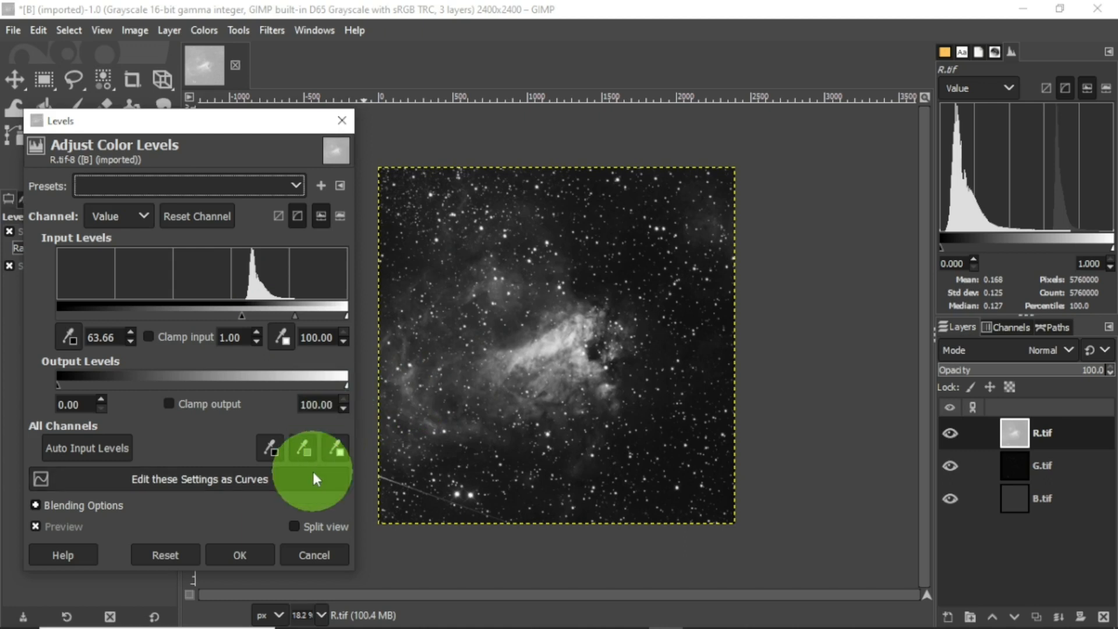
{"action": "left_click", "coordinate": [248, 557]}
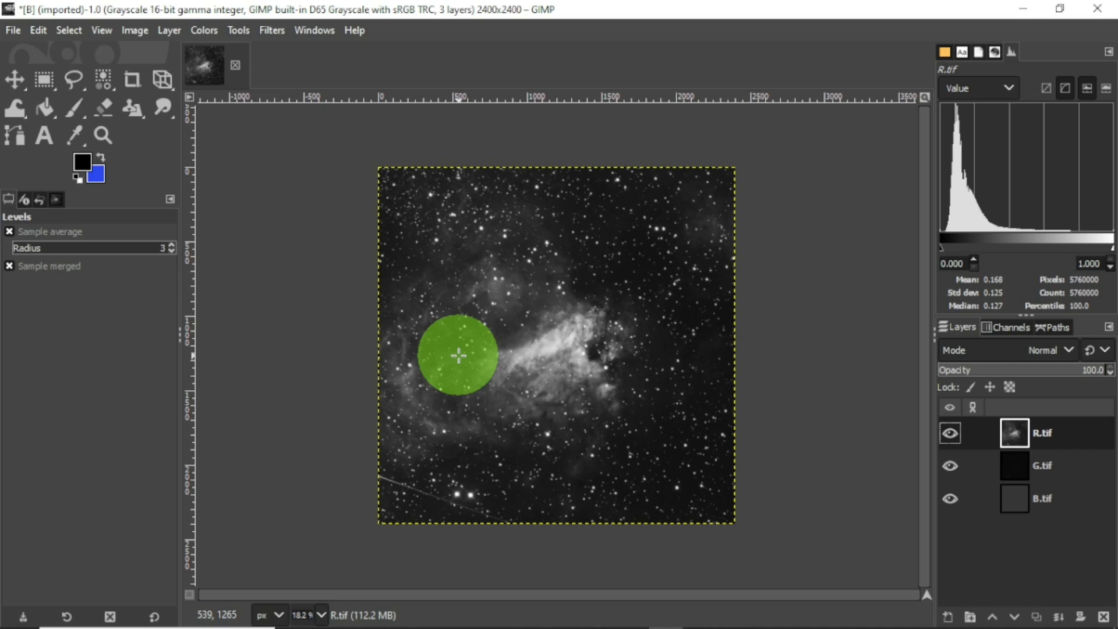
Hide R.tif and brighten the G.tif layer with Curves, using a point at input 22.47 and output 72.27
{"action": "left_click", "coordinate": [948, 433]}
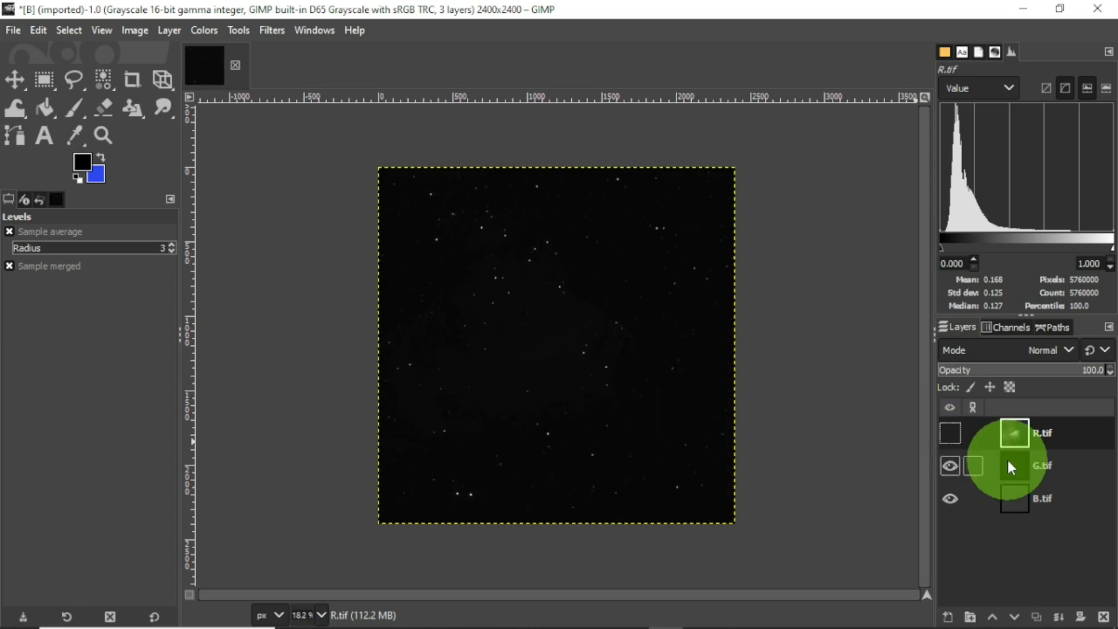
{"action": "left_click", "coordinate": [1008, 464]}
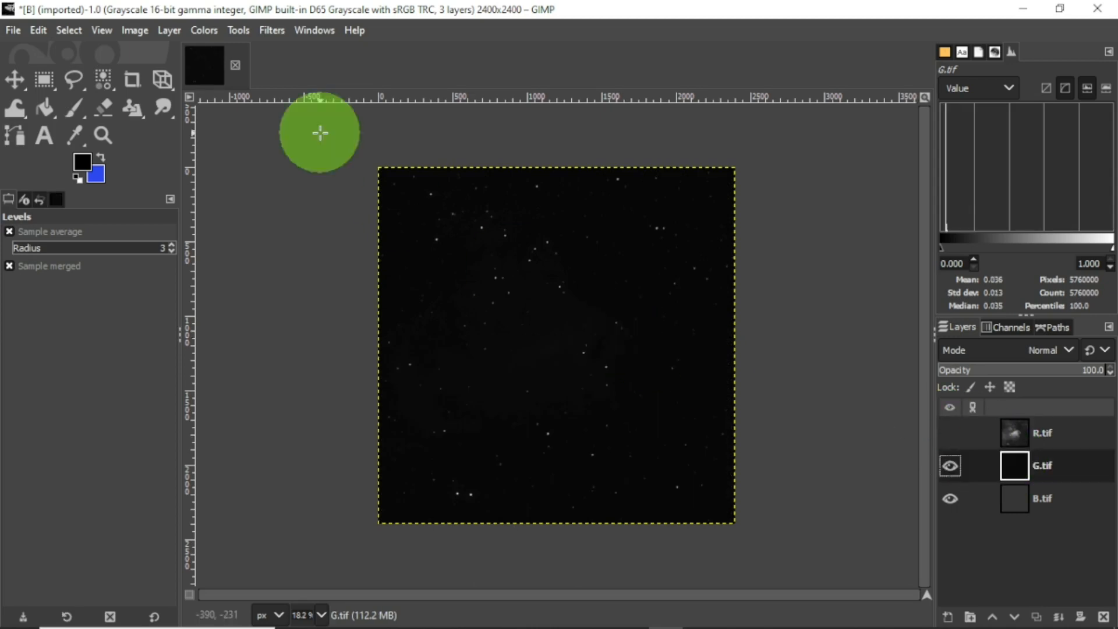
{"action": "left_click", "coordinate": [209, 33]}
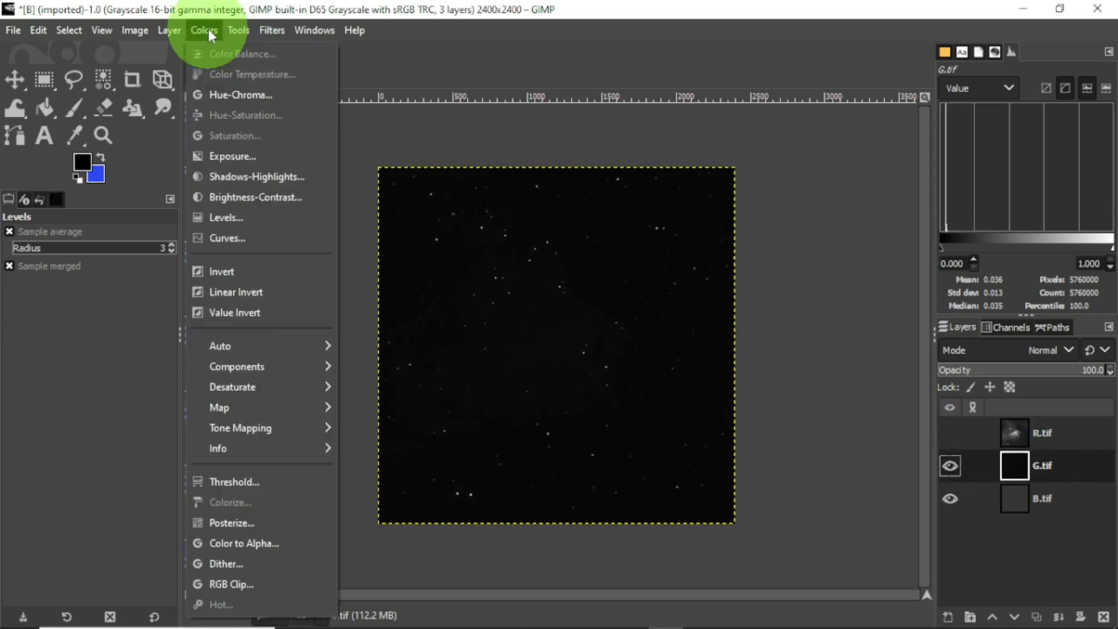
{"action": "left_click", "coordinate": [239, 236]}
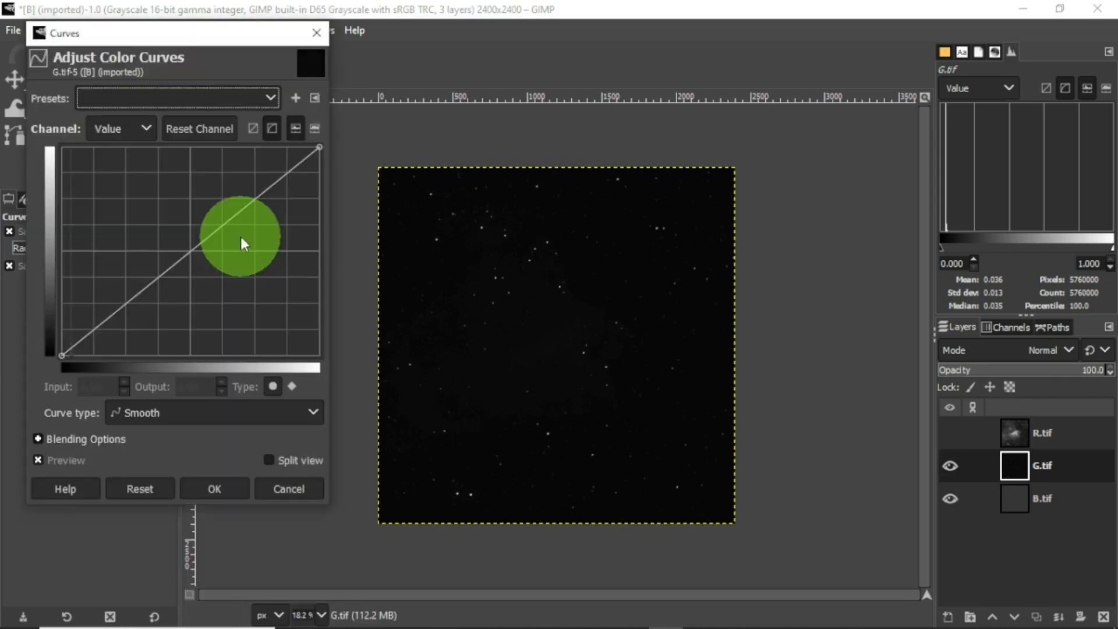
{"action": "left_click_drag", "start_coordinate": [188, 251], "coordinate": [119, 205]}
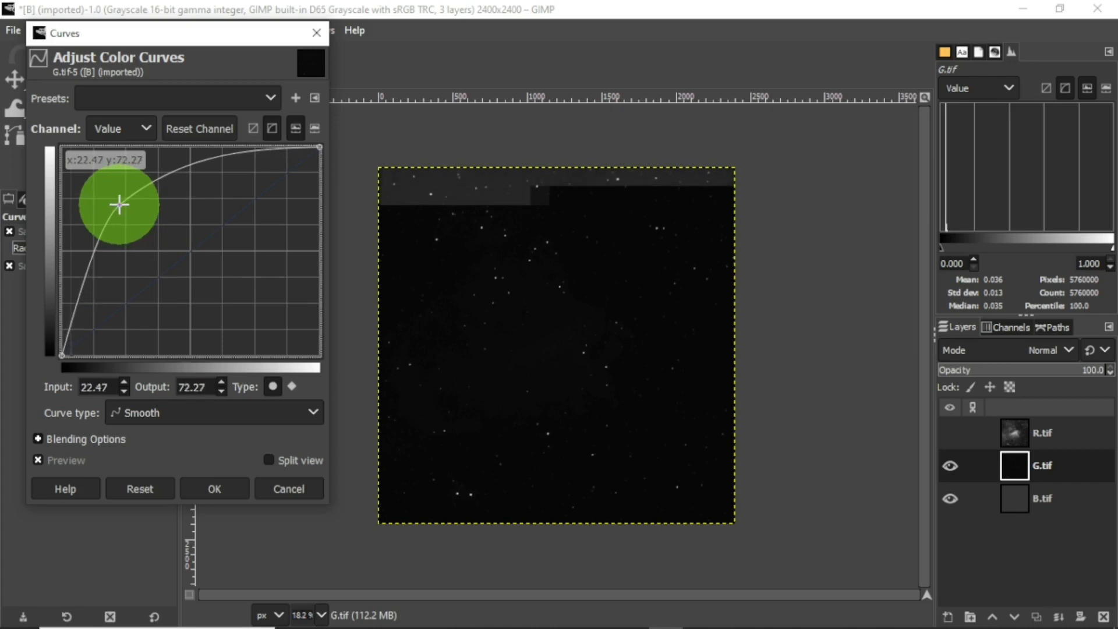
{"action": "left_click", "coordinate": [228, 482]}
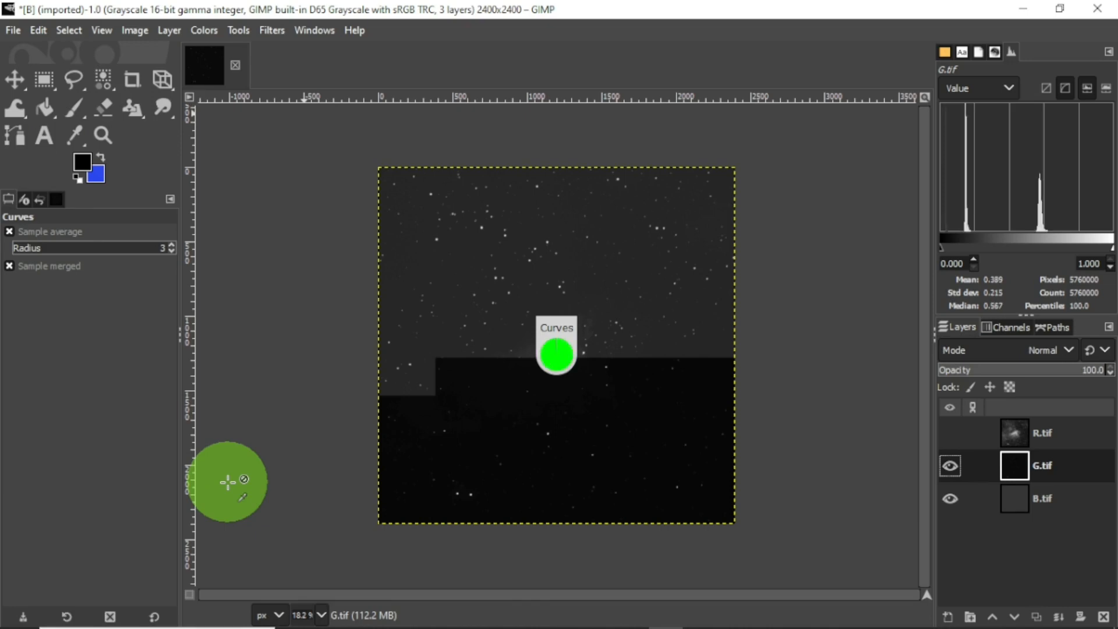
Stretch the G.tif layer a second time with Curves, placing the point at input 20.89 and output 72.66
{"action": "left_click", "coordinate": [208, 31]}
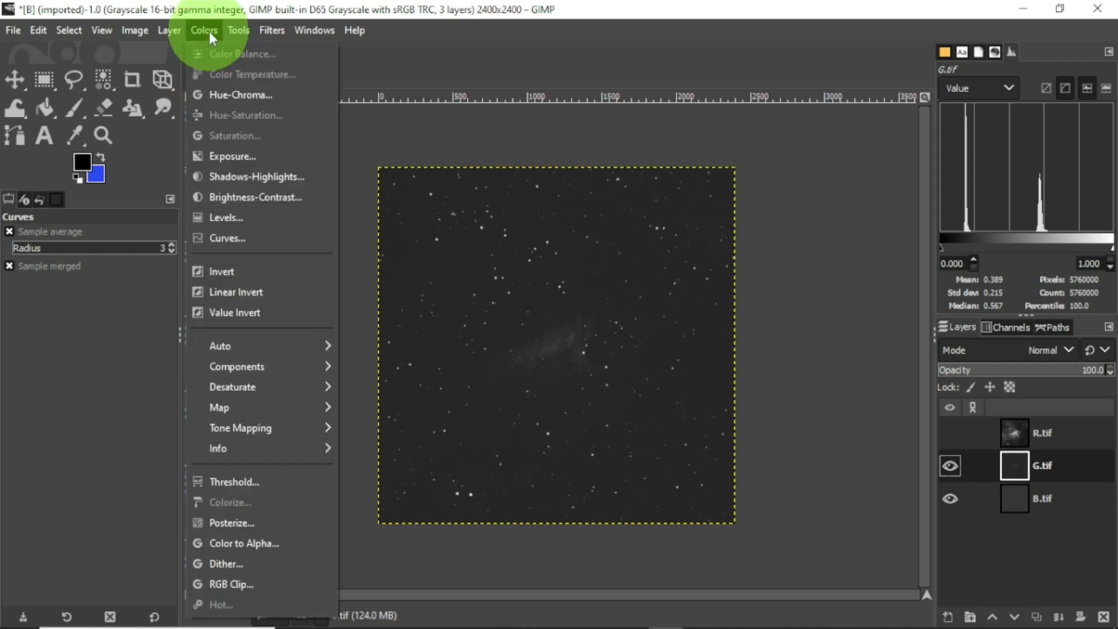
{"action": "left_click", "coordinate": [221, 240]}
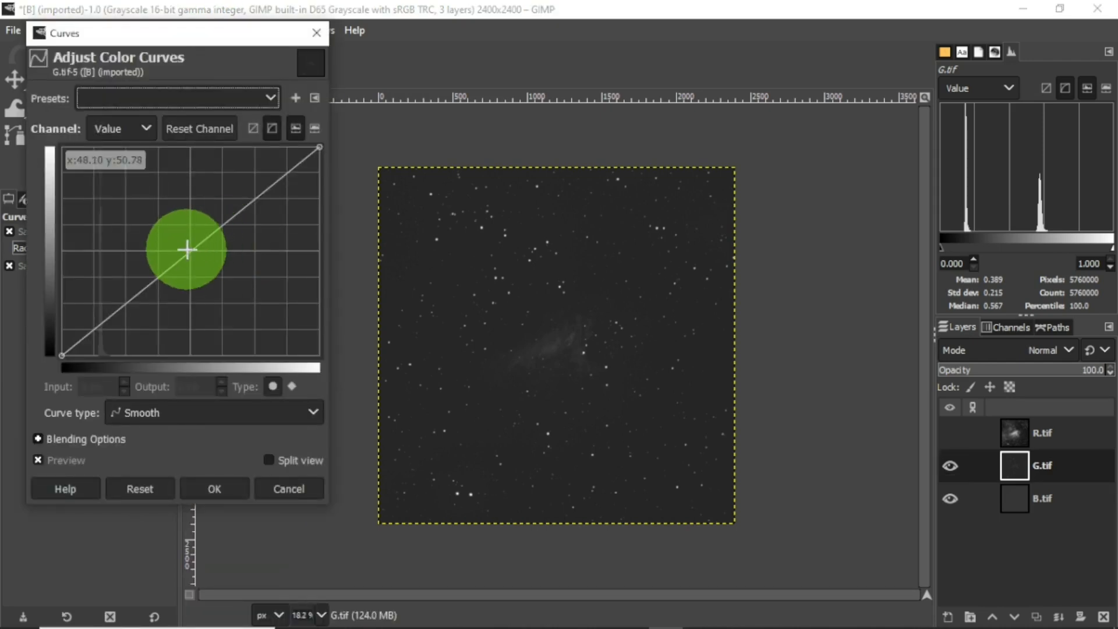
{"action": "left_click_drag", "start_coordinate": [186, 249], "coordinate": [117, 204]}
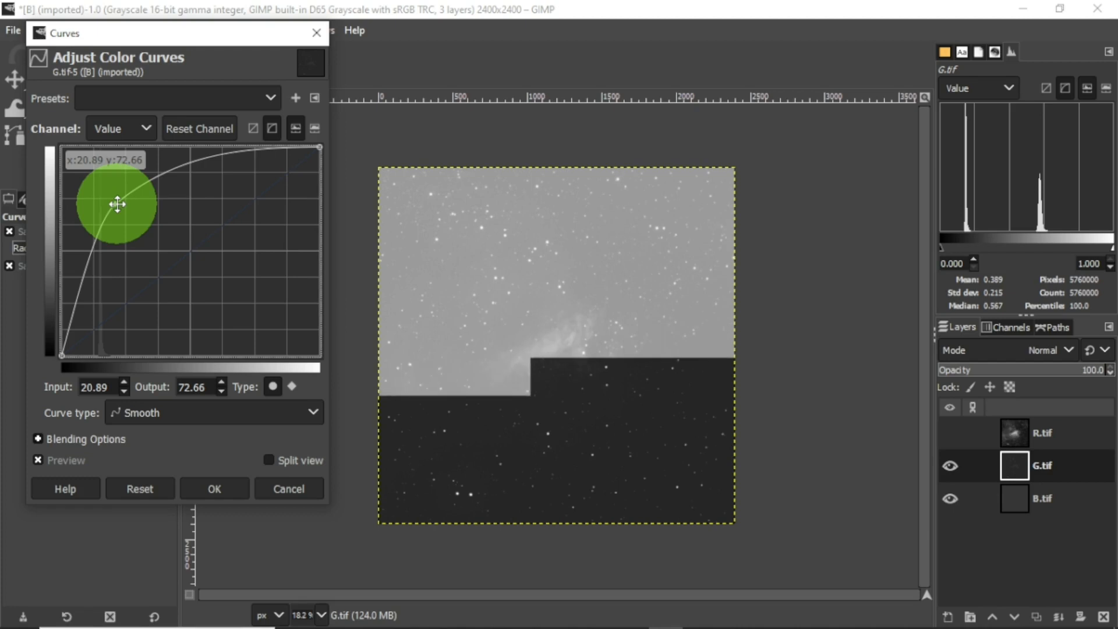
{"action": "left_click", "coordinate": [216, 480]}
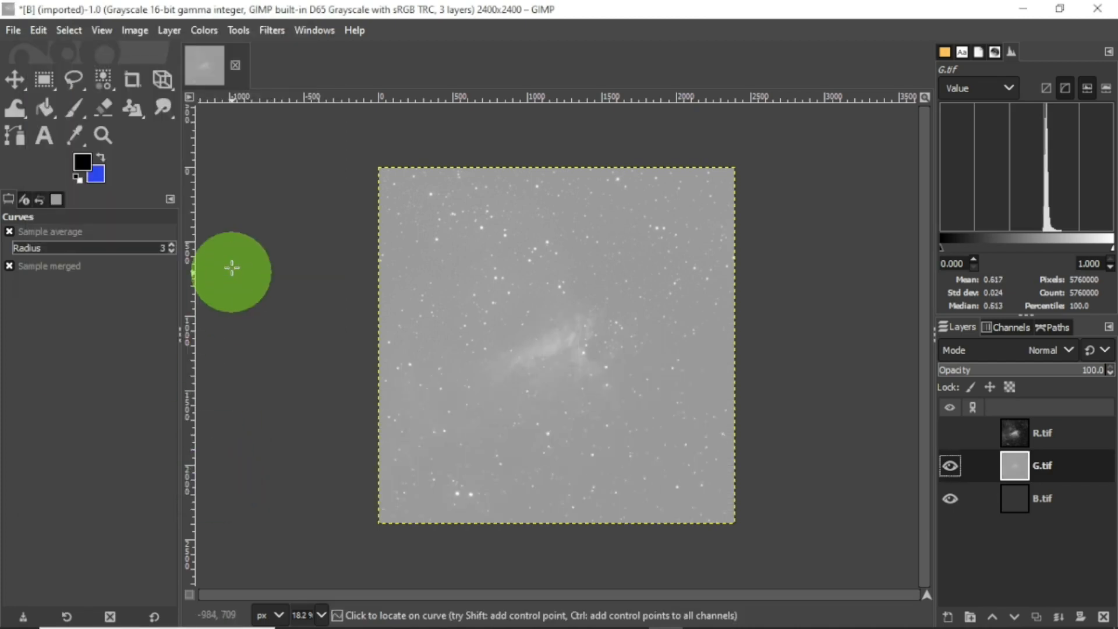
Set the black input level of the G.tif layer to 57.75 with Levels
{"action": "left_click", "coordinate": [204, 30]}
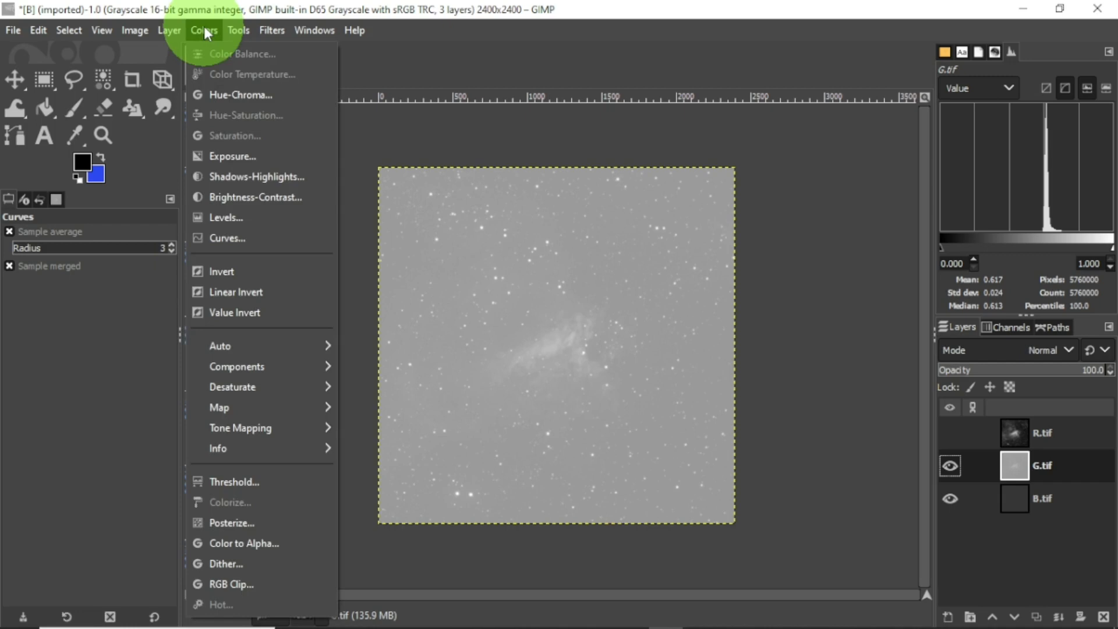
{"action": "left_click", "coordinate": [230, 218]}
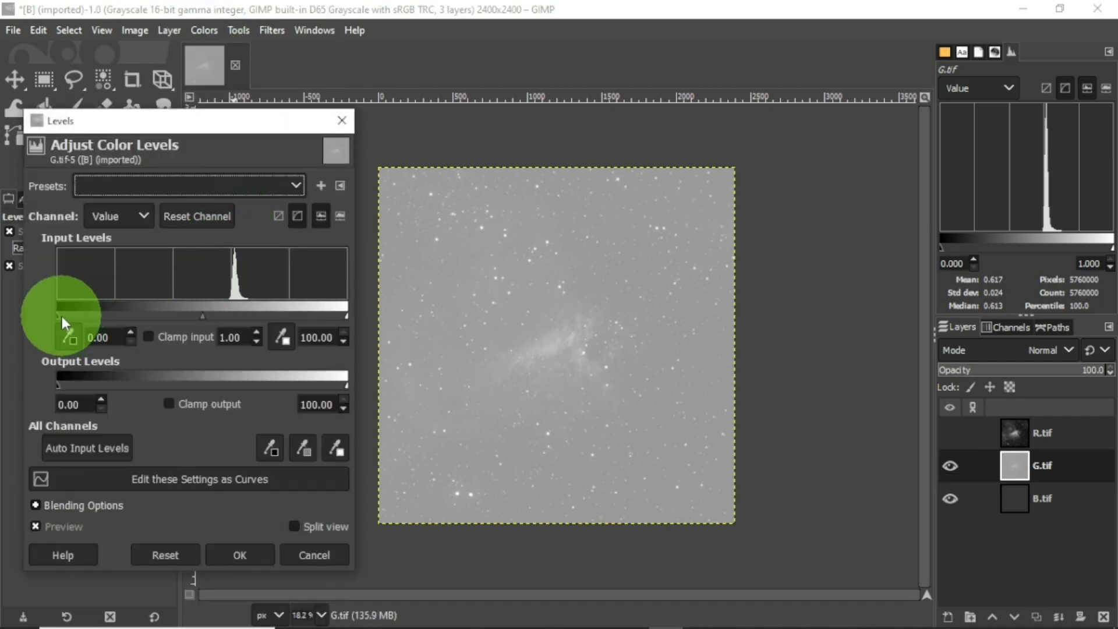
{"action": "left_click_drag", "start_coordinate": [58, 317], "coordinate": [225, 317]}
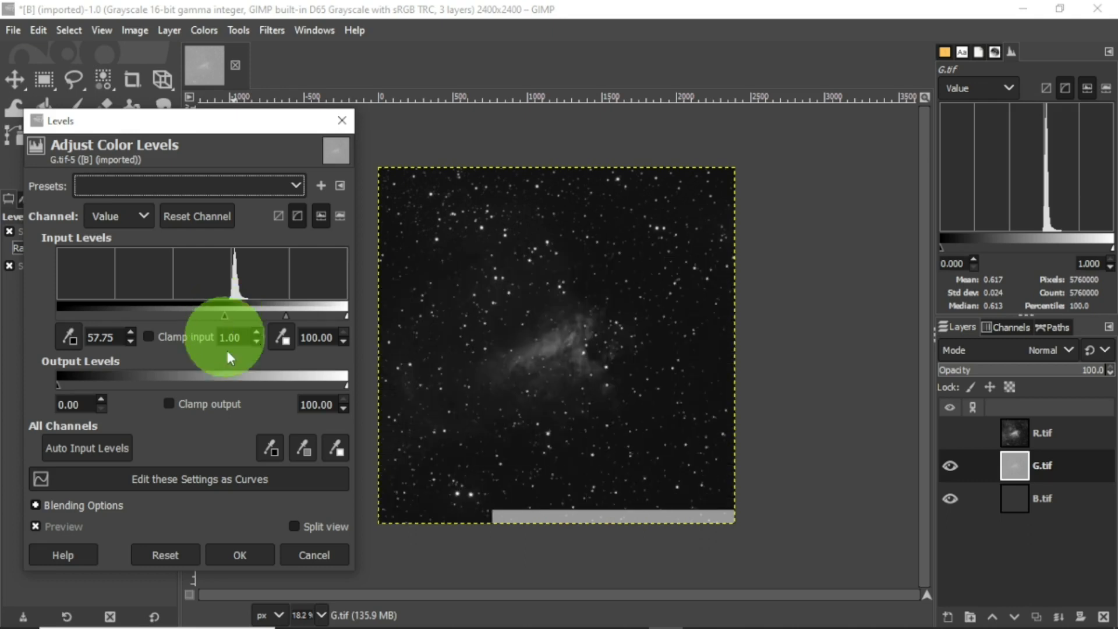
{"action": "left_click", "coordinate": [245, 554]}
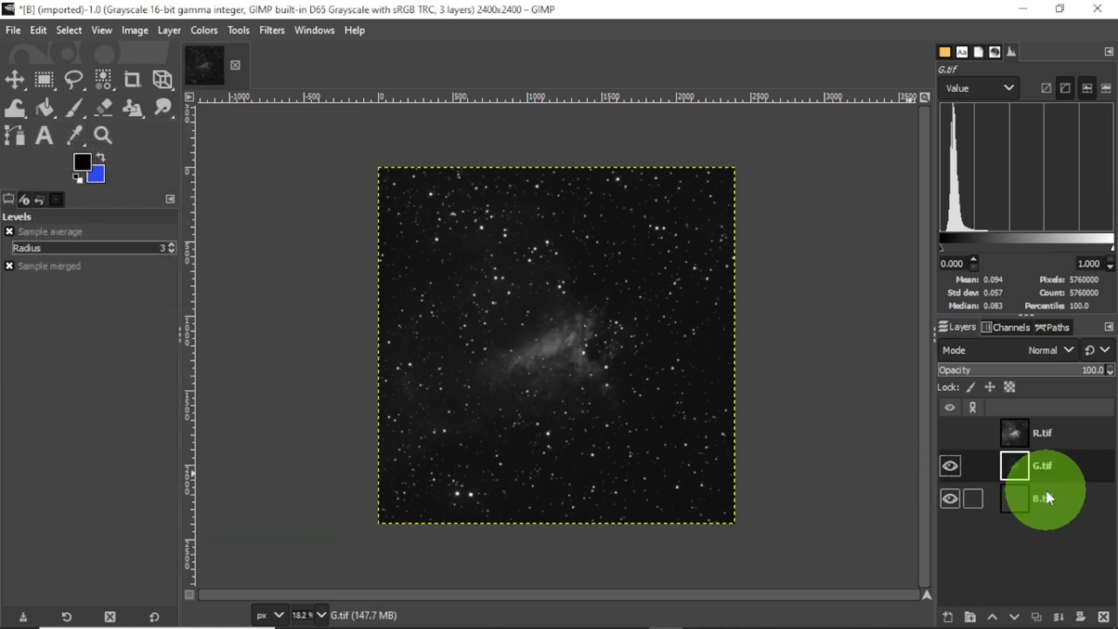
Hide G.tif and brighten the B.tif layer with Curves, using a point at input 21.20 and output 70.31
{"action": "left_click", "coordinate": [945, 463]}
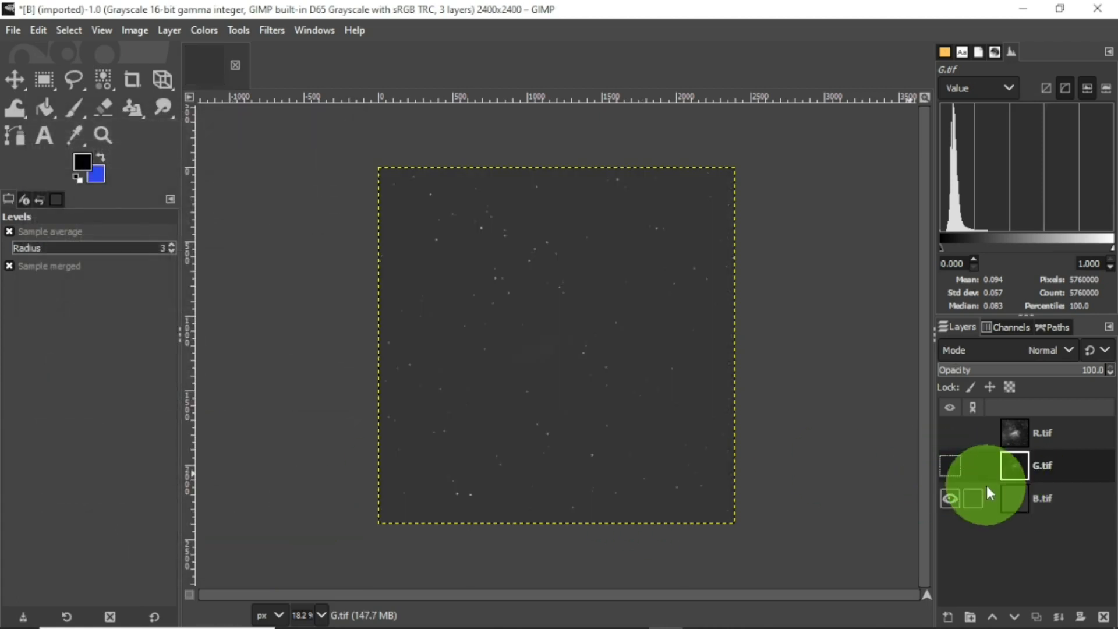
{"action": "left_click", "coordinate": [1014, 497]}
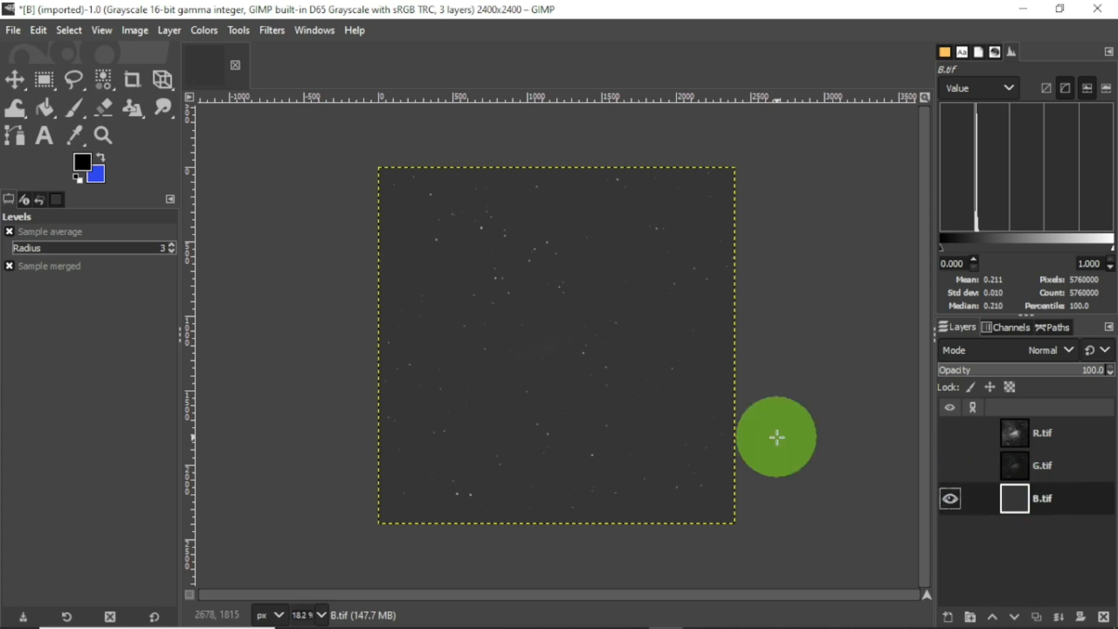
{"action": "left_click", "coordinate": [207, 29]}
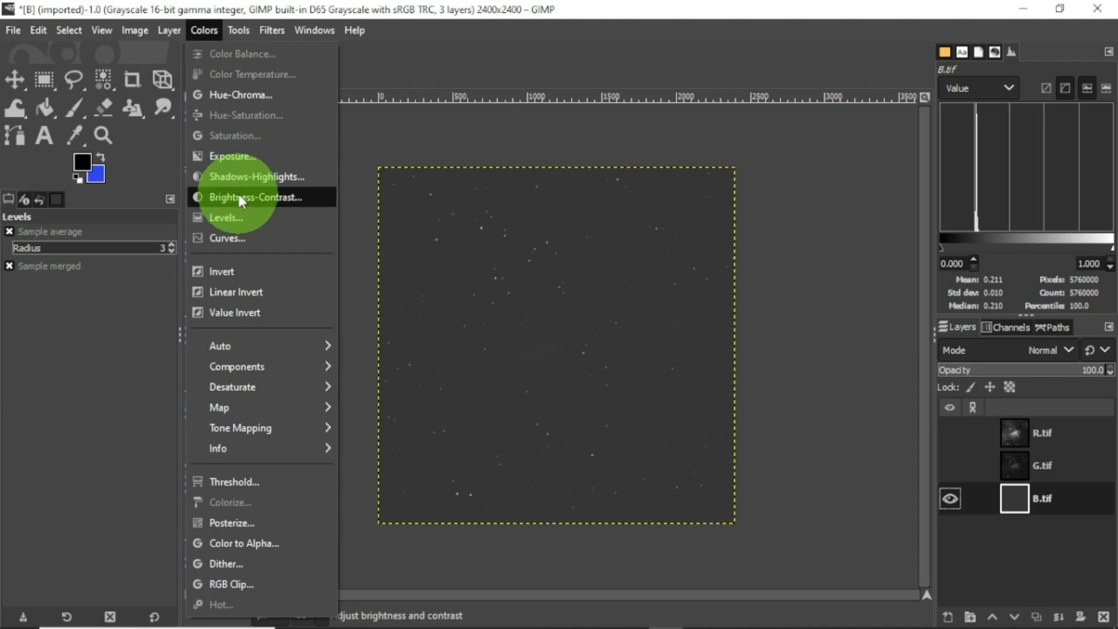
{"action": "left_click", "coordinate": [244, 237]}
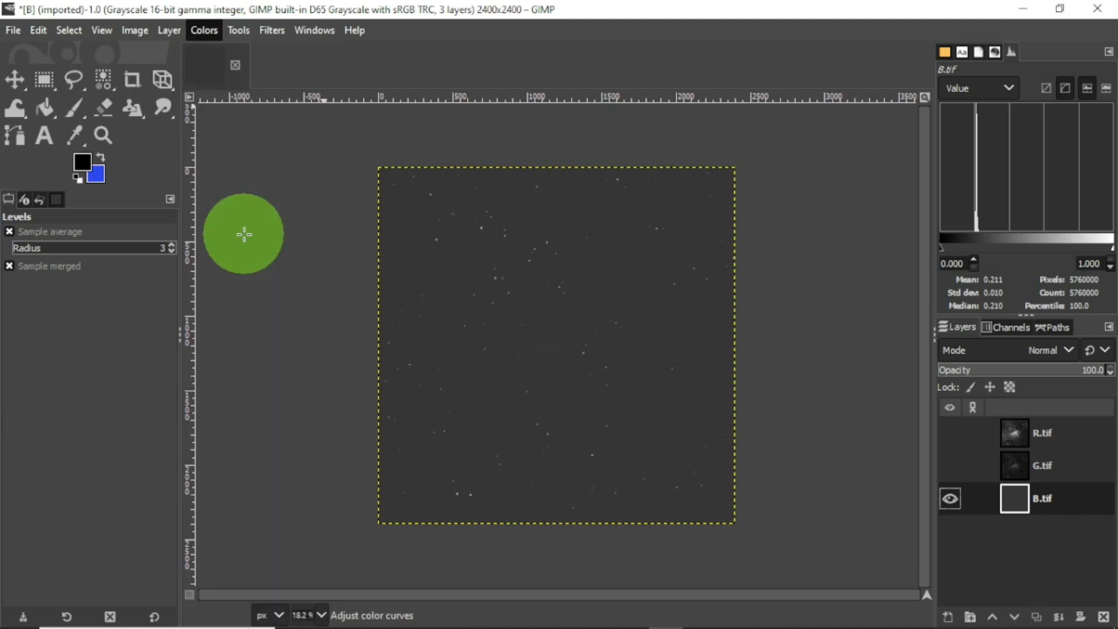
{"action": "left_click_drag", "start_coordinate": [190, 251], "coordinate": [116, 209]}
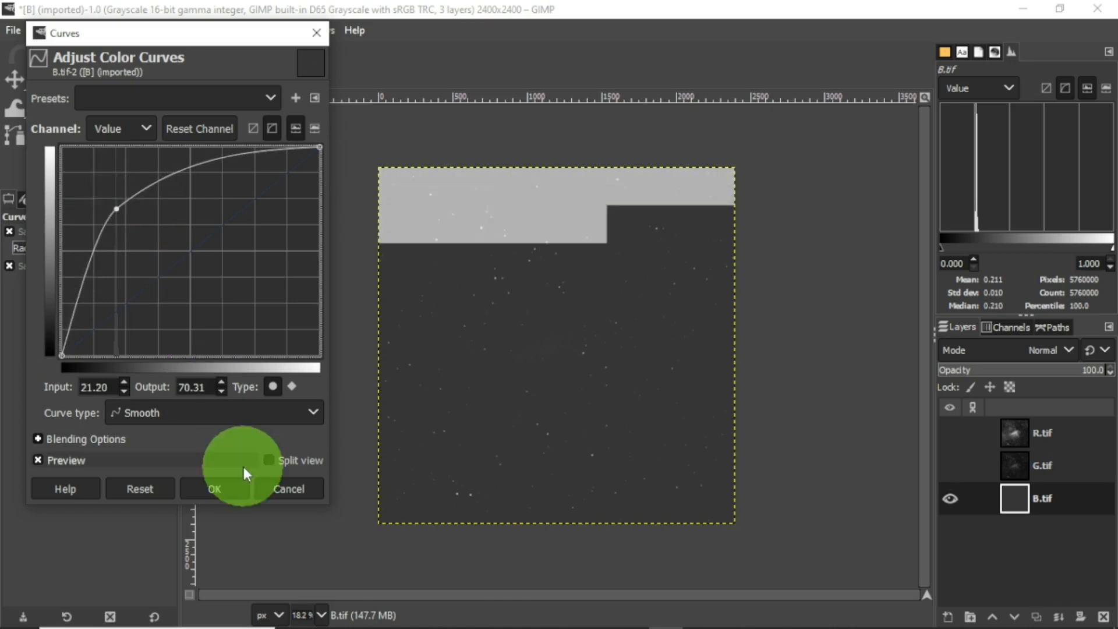
{"action": "left_click", "coordinate": [221, 488]}
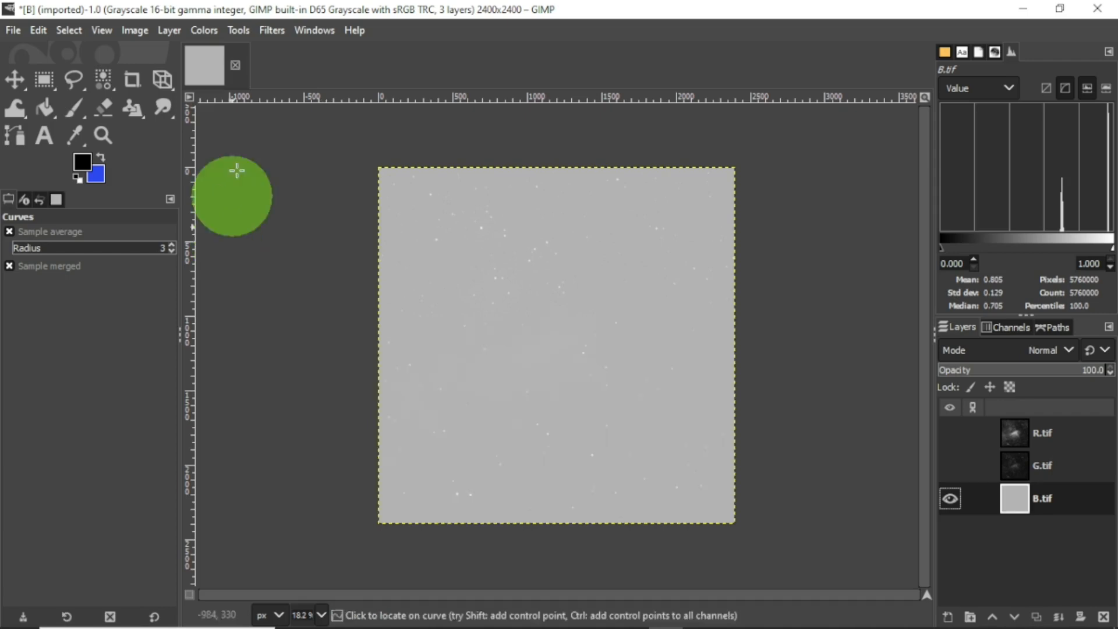
Stretch the B.tif layer a second time with Curves, using a point at input 22.78 and output 69.14
{"action": "left_click", "coordinate": [203, 31]}
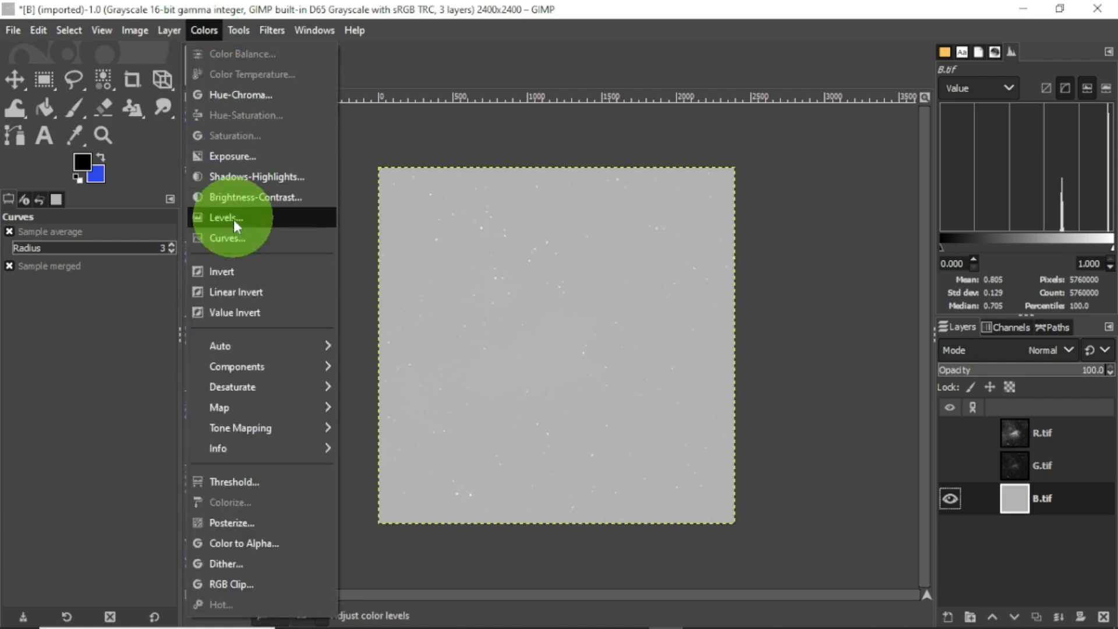
{"action": "left_click", "coordinate": [233, 236]}
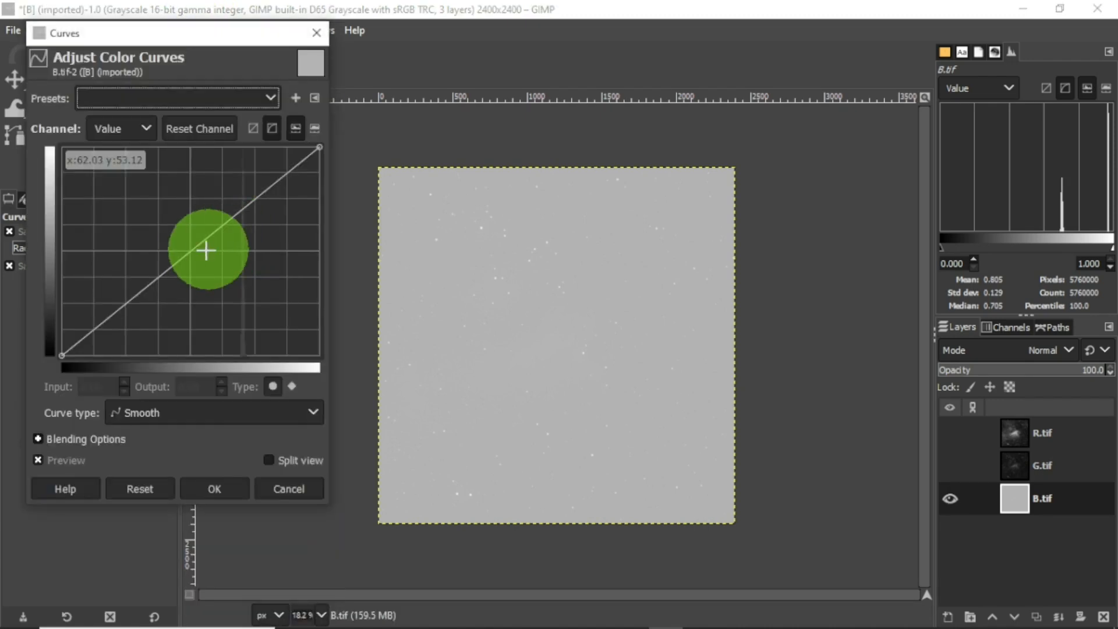
{"action": "left_click_drag", "start_coordinate": [191, 251], "coordinate": [107, 205]}
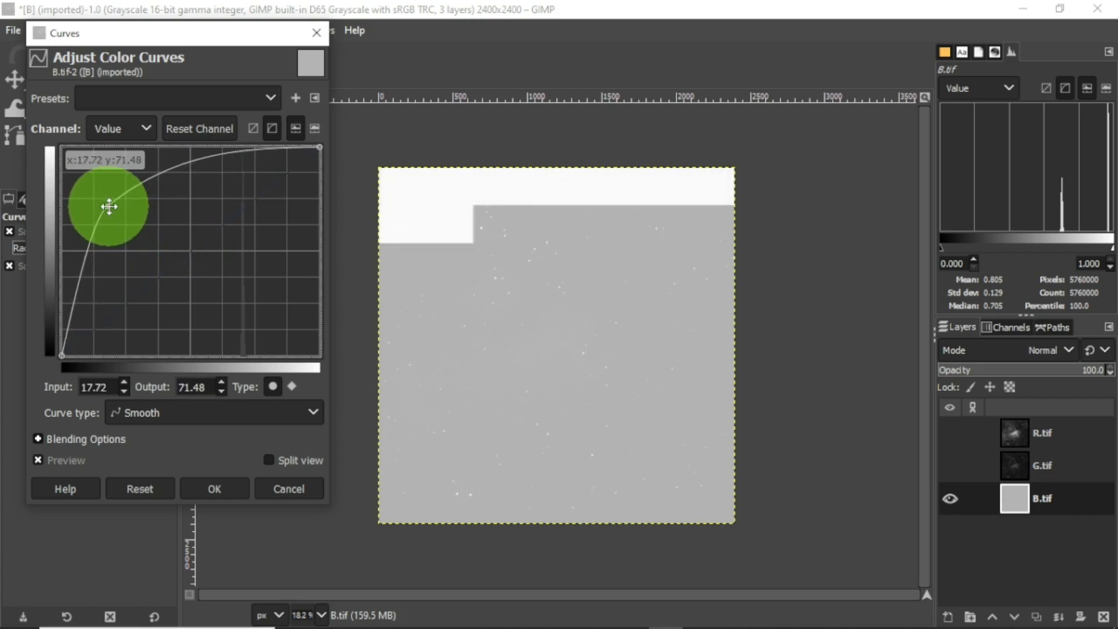
{"action": "left_click", "coordinate": [233, 489]}
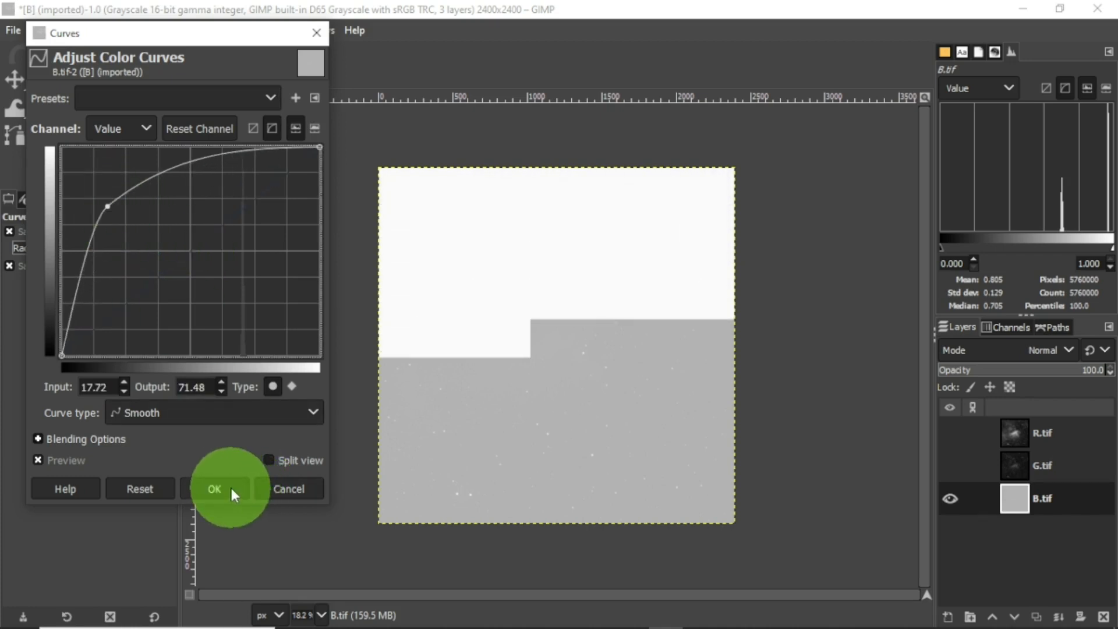
{"action": "left_click", "coordinate": [199, 175]}
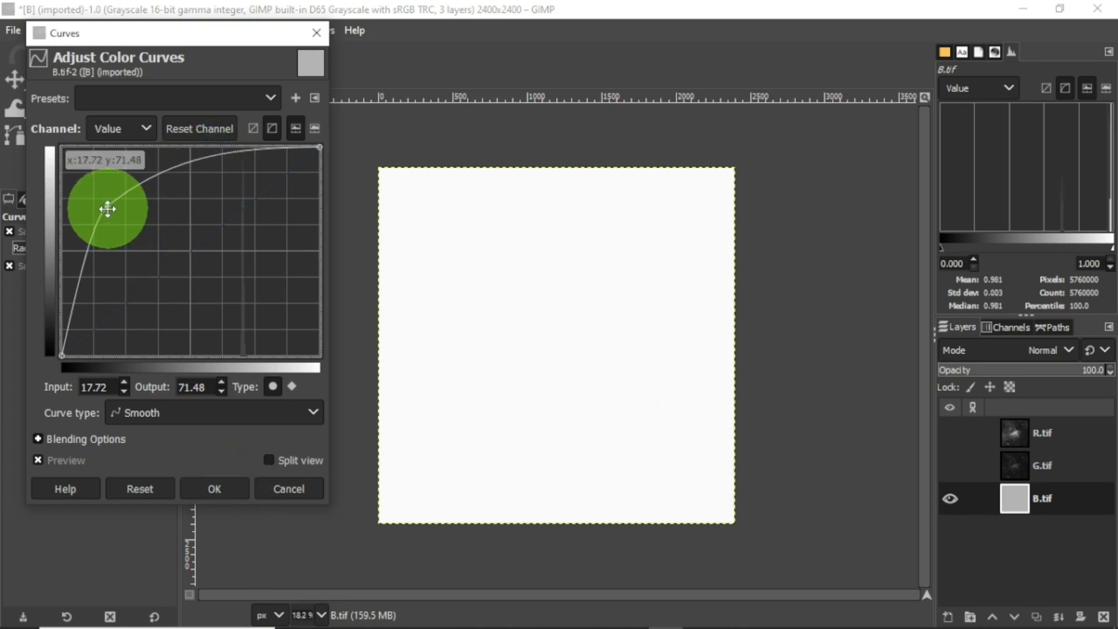
{"action": "mouse_move", "coordinate": [106, 207]}
{"action": "left_mouse_down"}
{"action": "mouse_move", "coordinate": [119, 197]}
{"action": "mouse_move", "coordinate": [119, 212]}
{"action": "left_mouse_up"}
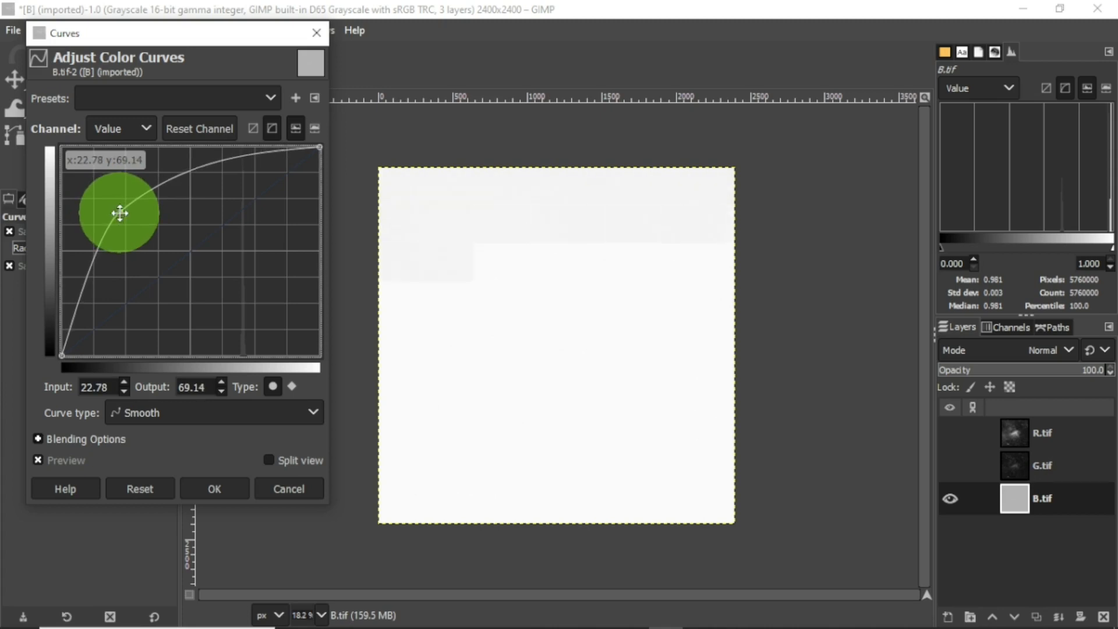
{"action": "left_click", "coordinate": [223, 490]}
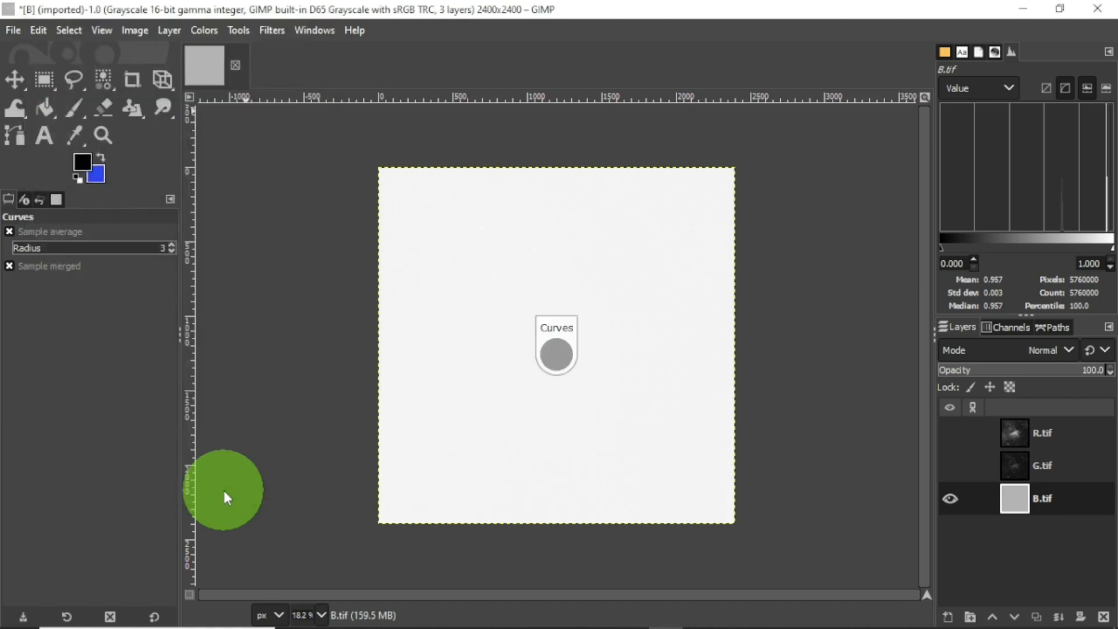
Set the black input level of the B.tif layer to 94.65 with Levels
{"action": "left_click", "coordinate": [205, 29]}
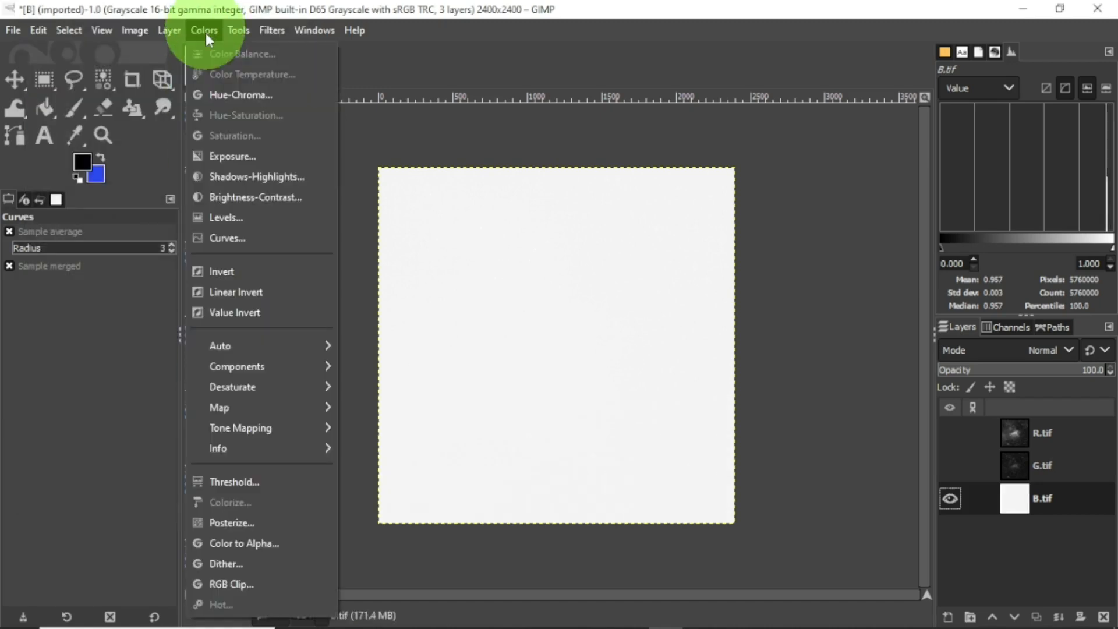
{"action": "left_click", "coordinate": [231, 218]}
{"action": "left_click_drag", "start_coordinate": [58, 316], "coordinate": [331, 314]}
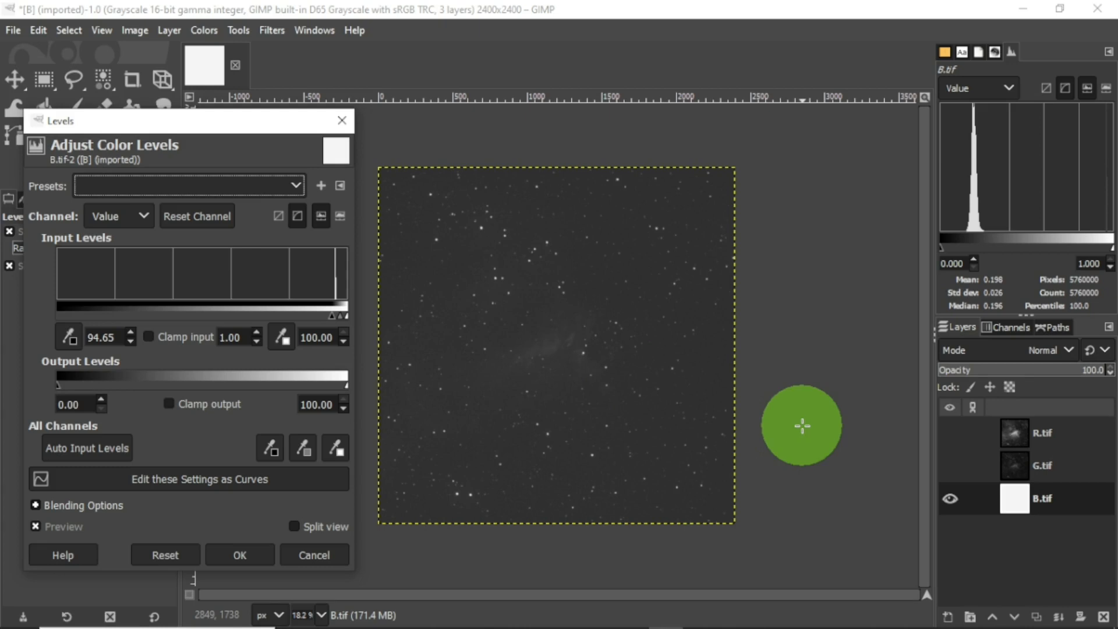
{"action": "left_click", "coordinate": [243, 554]}
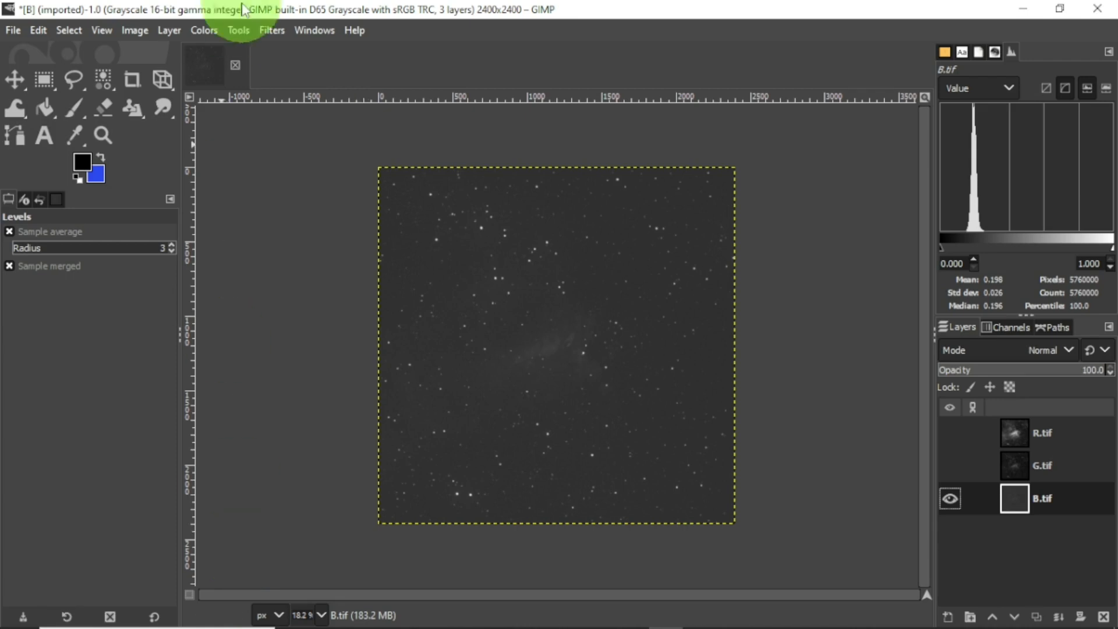
Brighten the B.tif layer again with Curves, placing a point at about input 28 and output 68
{"action": "left_click", "coordinate": [210, 32]}
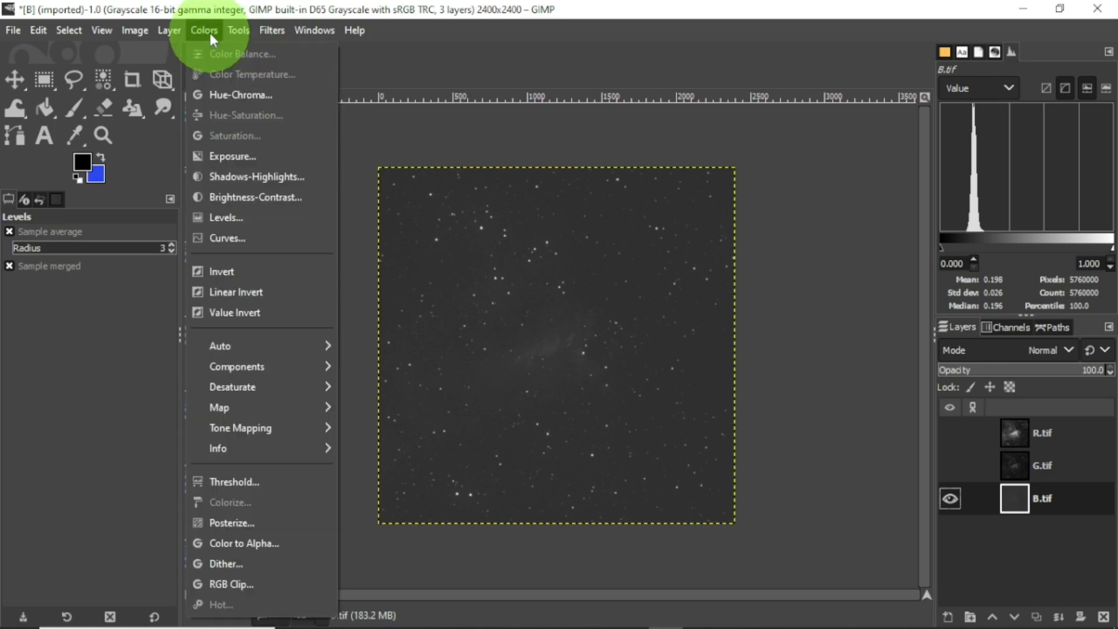
{"action": "left_click", "coordinate": [241, 241]}
{"action": "left_click_drag", "start_coordinate": [192, 249], "coordinate": [134, 212]}
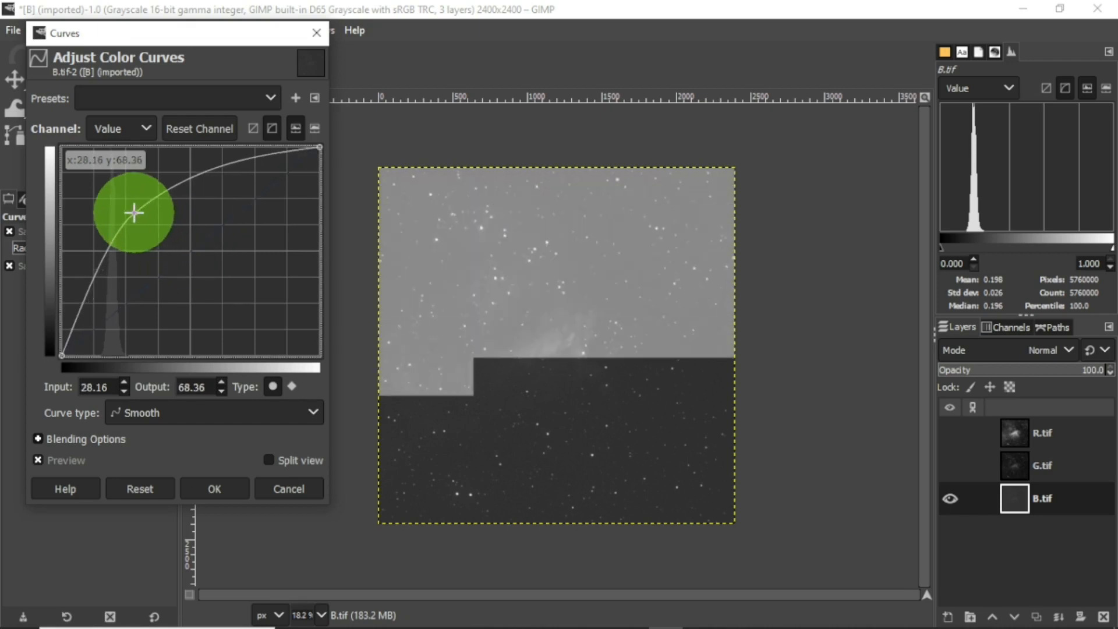
{"action": "left_click_drag", "start_coordinate": [134, 213], "coordinate": [132, 211]}
{"action": "left_click", "coordinate": [205, 487]}
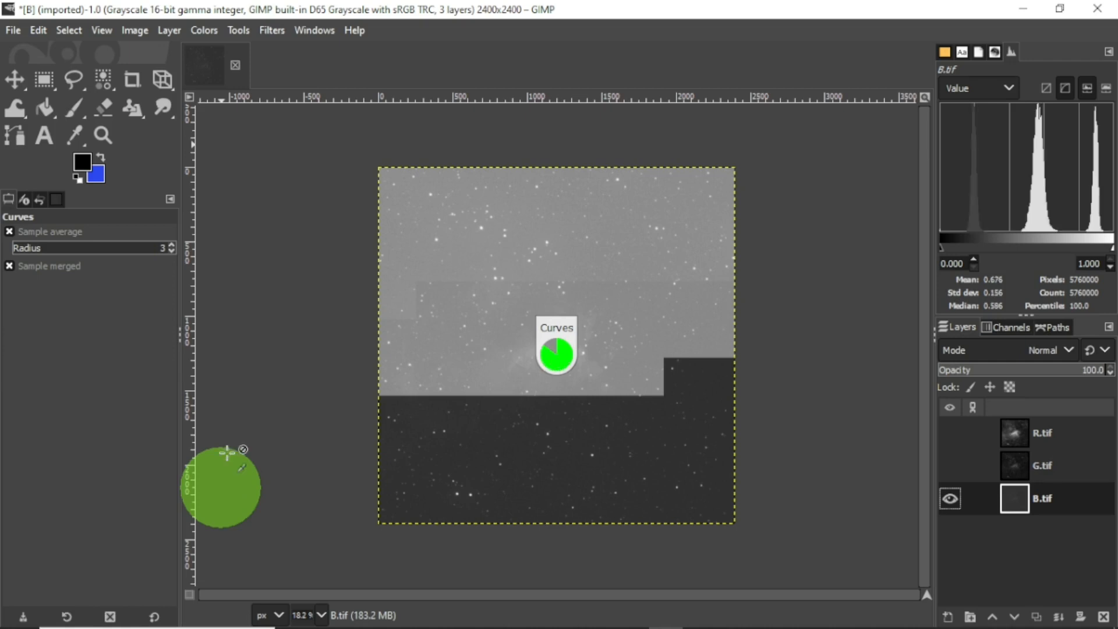
Darken the B.tif background with Levels by setting the black input level to 45.92
{"action": "left_click", "coordinate": [206, 29]}
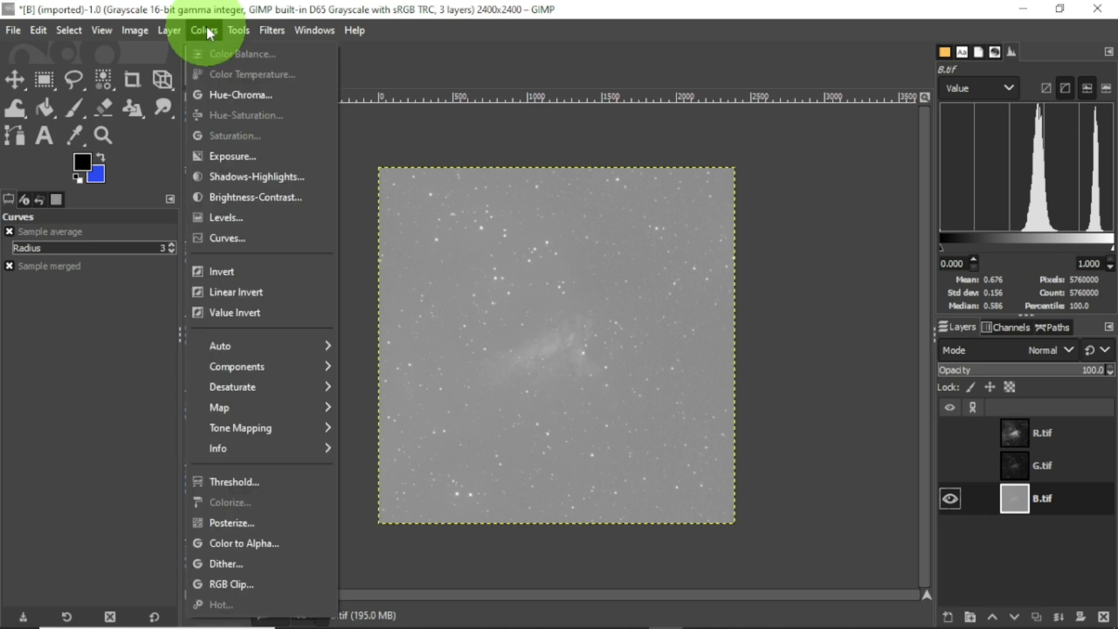
{"action": "left_click", "coordinate": [229, 218]}
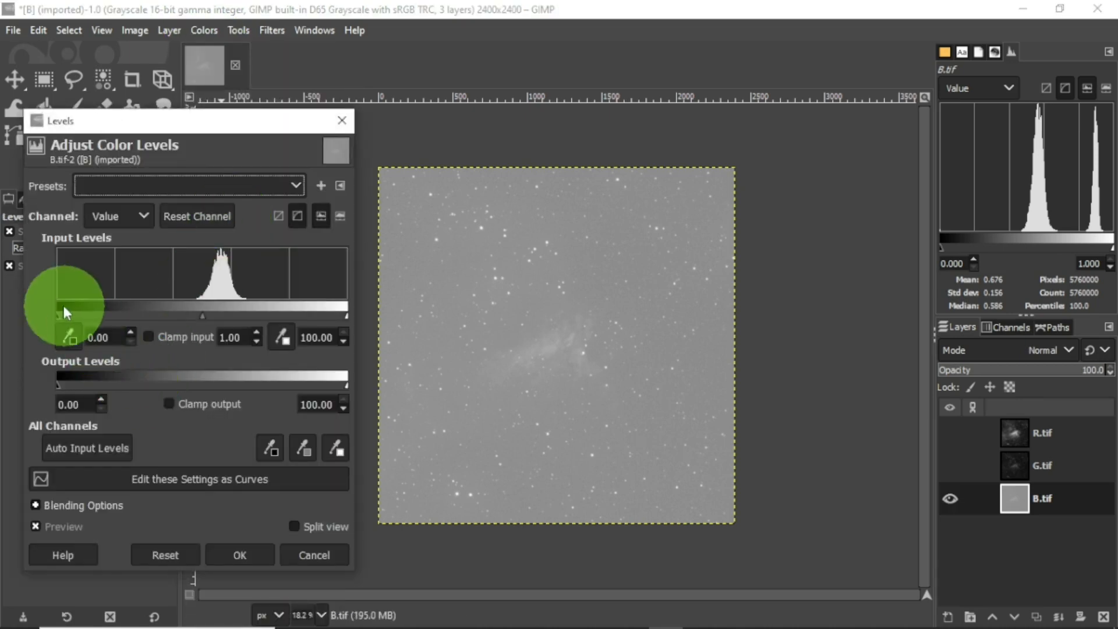
{"action": "left_click_drag", "start_coordinate": [58, 317], "coordinate": [189, 319]}
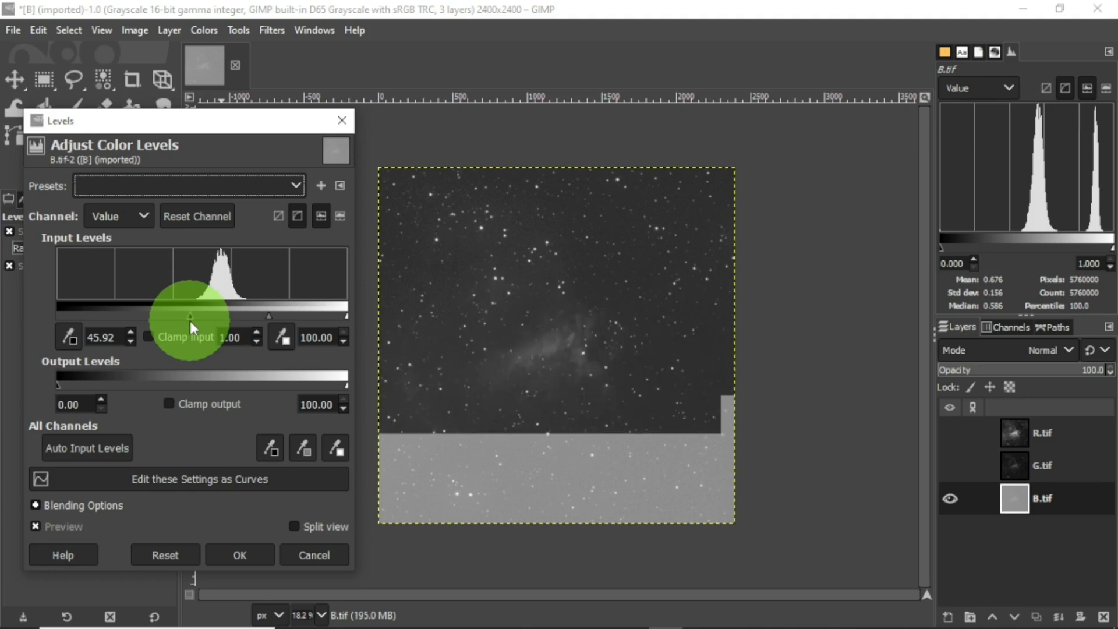
{"action": "left_click", "coordinate": [246, 553]}
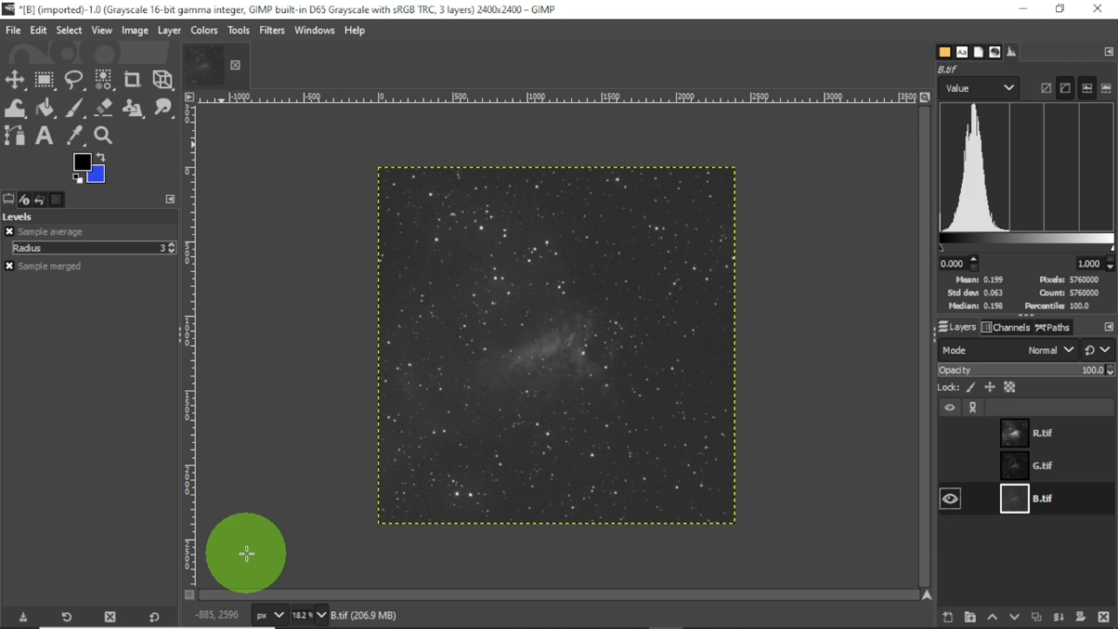
Make the G.tif and R.tif layers visible, select R.tif, and convert the image mode from grayscale to RGB
{"action": "left_click", "coordinate": [949, 468]}
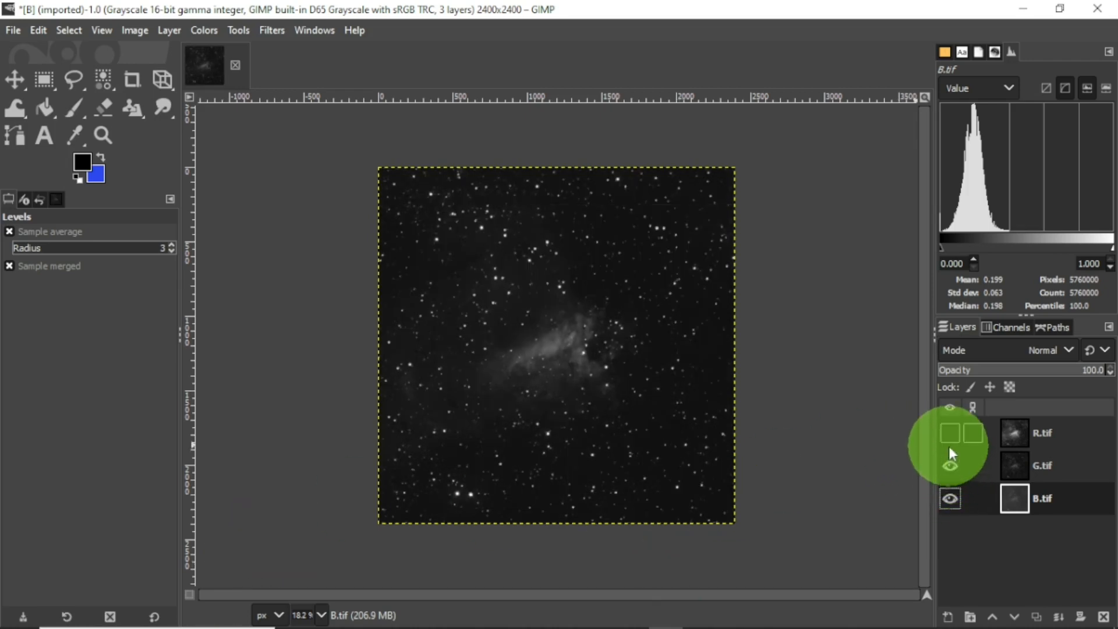
{"action": "left_click", "coordinate": [949, 446]}
{"action": "left_click", "coordinate": [1019, 430]}
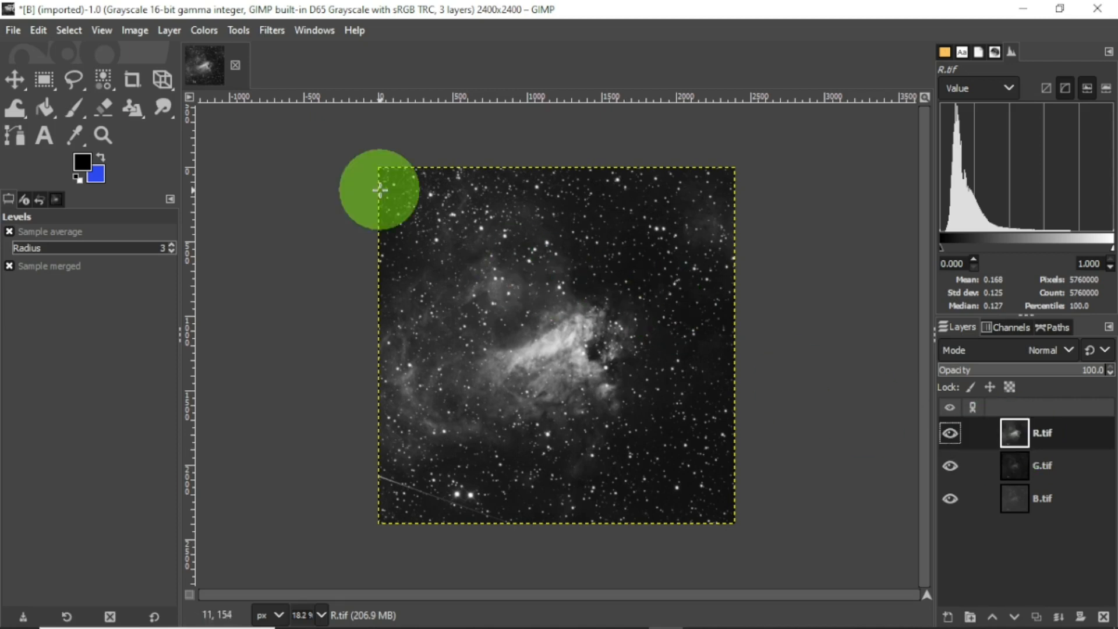
{"action": "left_click", "coordinate": [136, 32]}
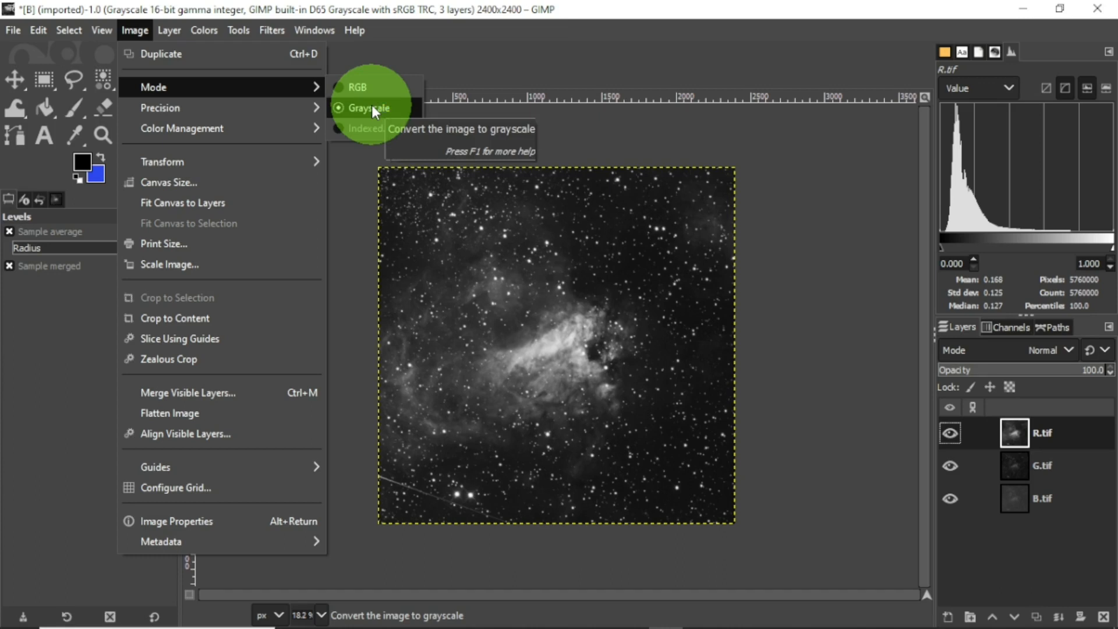
{"action": "left_click", "coordinate": [340, 88]}
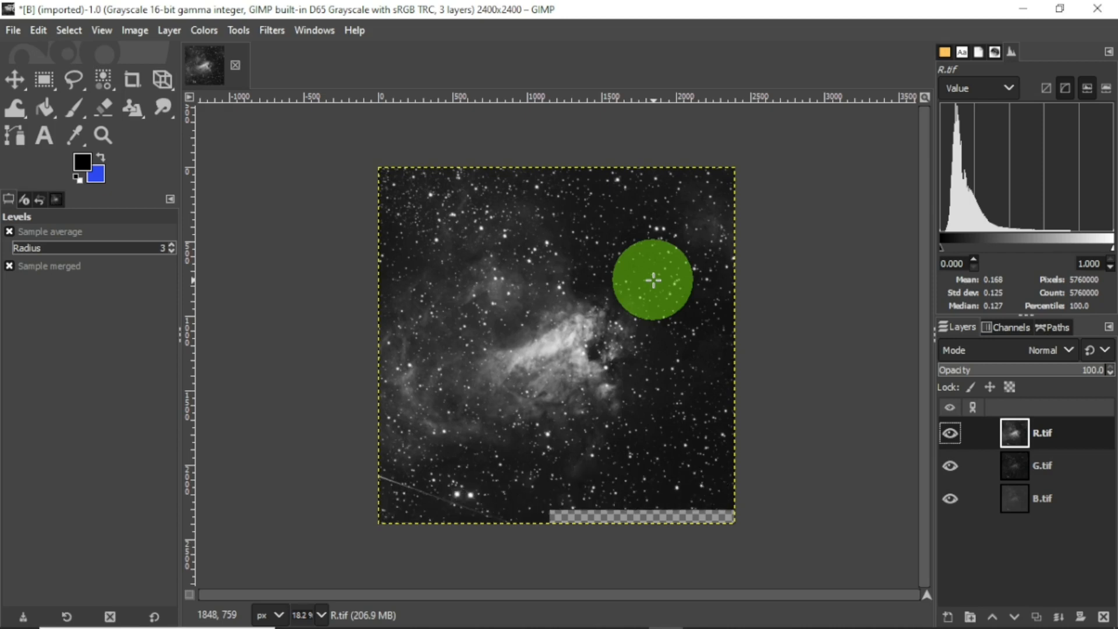
Start colorizing the R.tif layer pure red with Colorize, using hue 0.0000 and saturation 1.0000
{"action": "left_click", "coordinate": [208, 30]}
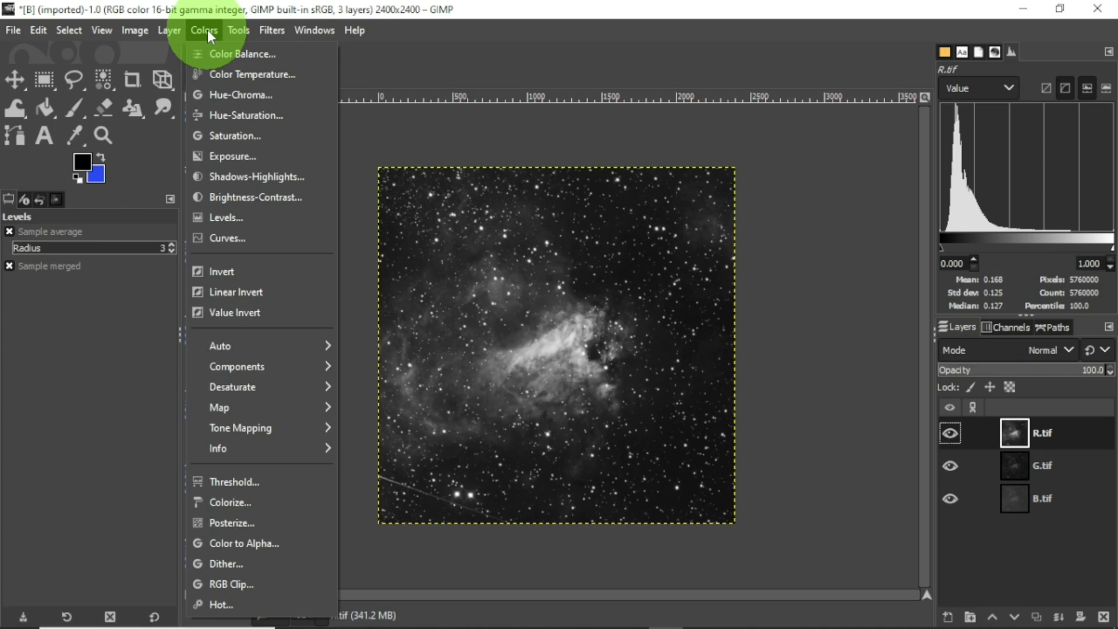
{"action": "left_click", "coordinate": [262, 502]}
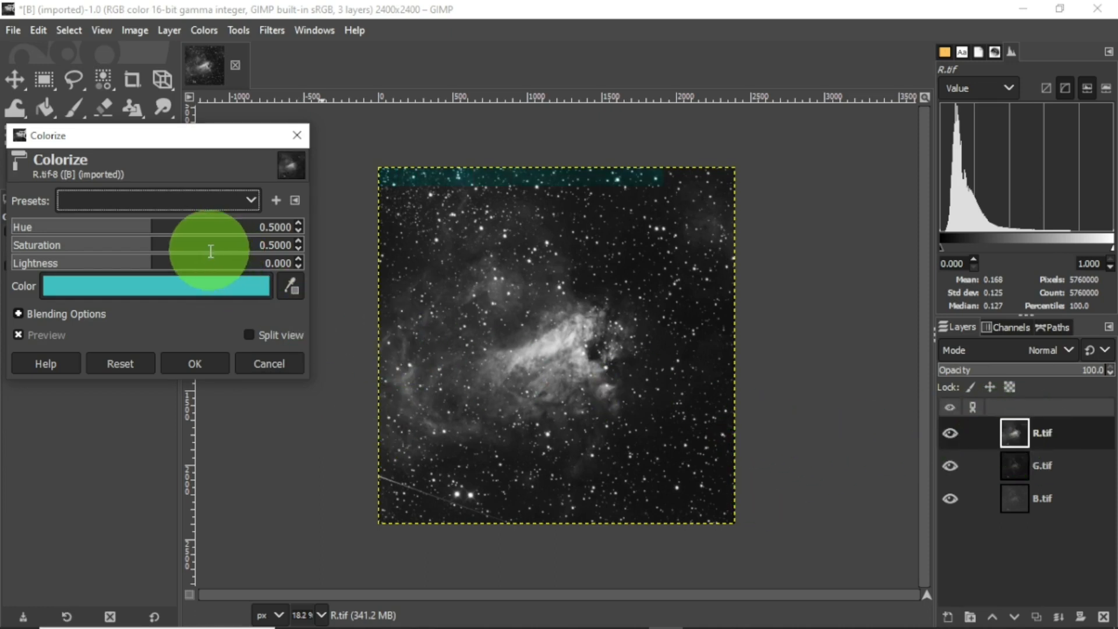
{"action": "left_click_drag", "start_coordinate": [157, 232], "coordinate": [5, 231]}
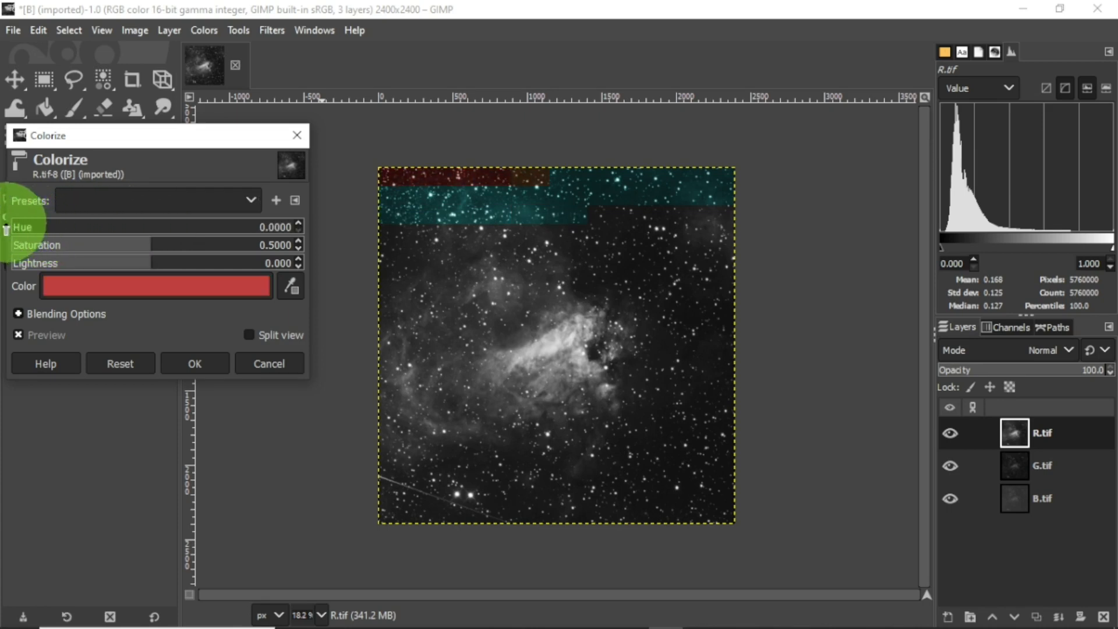
{"action": "left_click", "coordinate": [298, 241]}
{"action": "left_click", "coordinate": [298, 241]}
{"action": "left_click", "coordinate": [298, 241]}
{"action": "left_click", "coordinate": [298, 241]}
{"action": "left_click", "coordinate": [263, 246]}
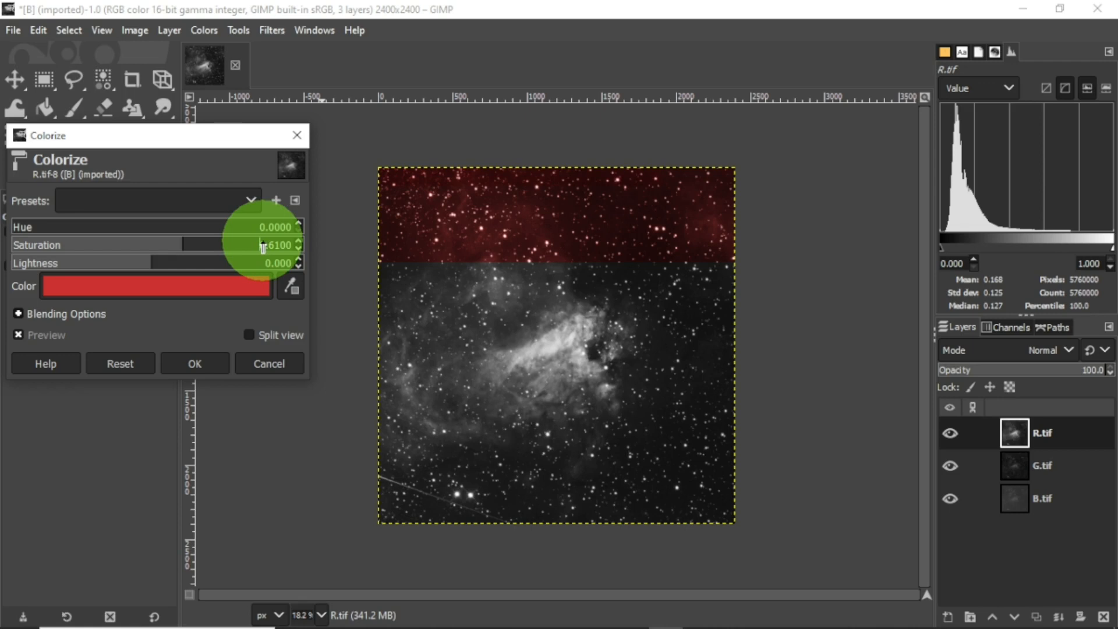
{"action": "left_click_drag", "start_coordinate": [262, 241], "coordinate": [292, 237]}
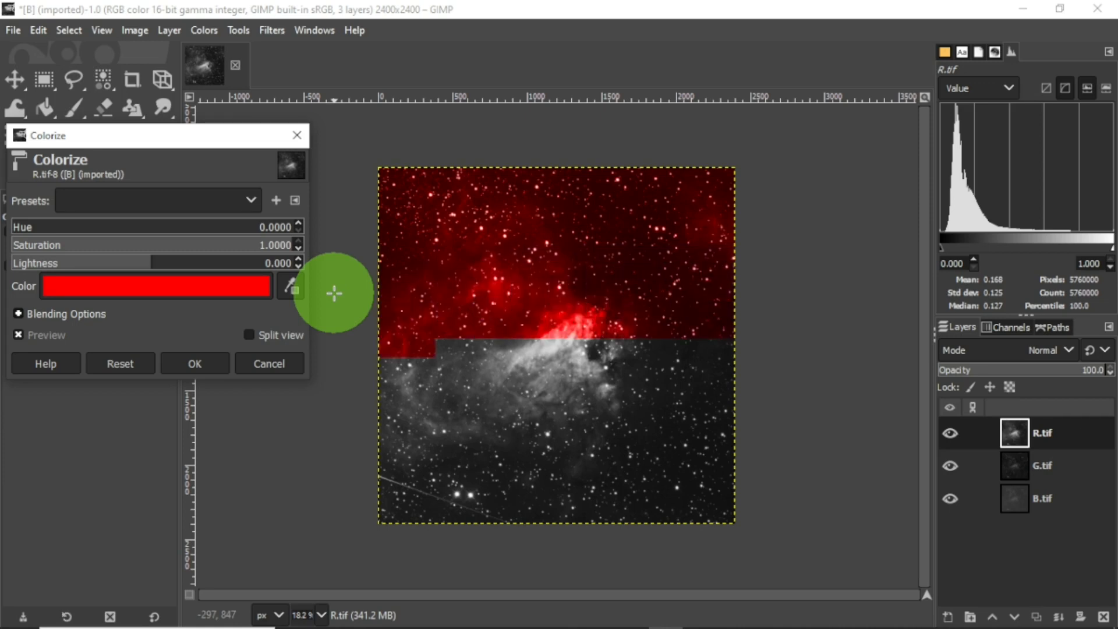
Lower the Colorize lightness of the R.tif layer to -0.500 and apply the red tint
{"action": "left_click", "coordinate": [297, 267]}
{"action": "left_click", "coordinate": [297, 267]}
{"action": "left_click", "coordinate": [297, 266]}
{"action": "left_click", "coordinate": [297, 267]}
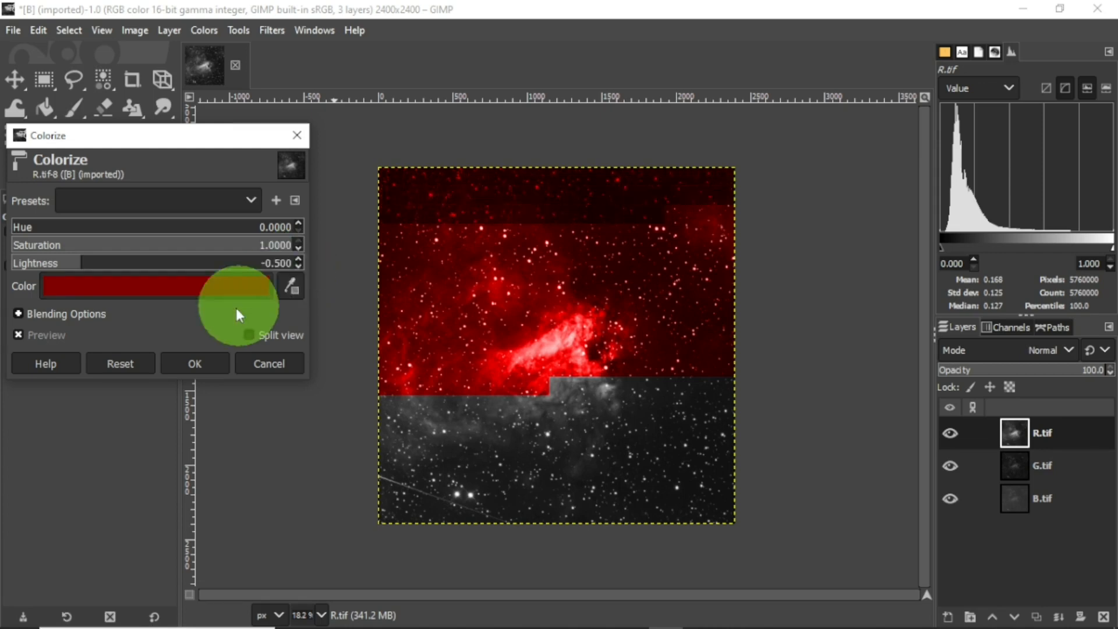
{"action": "left_click", "coordinate": [200, 362]}
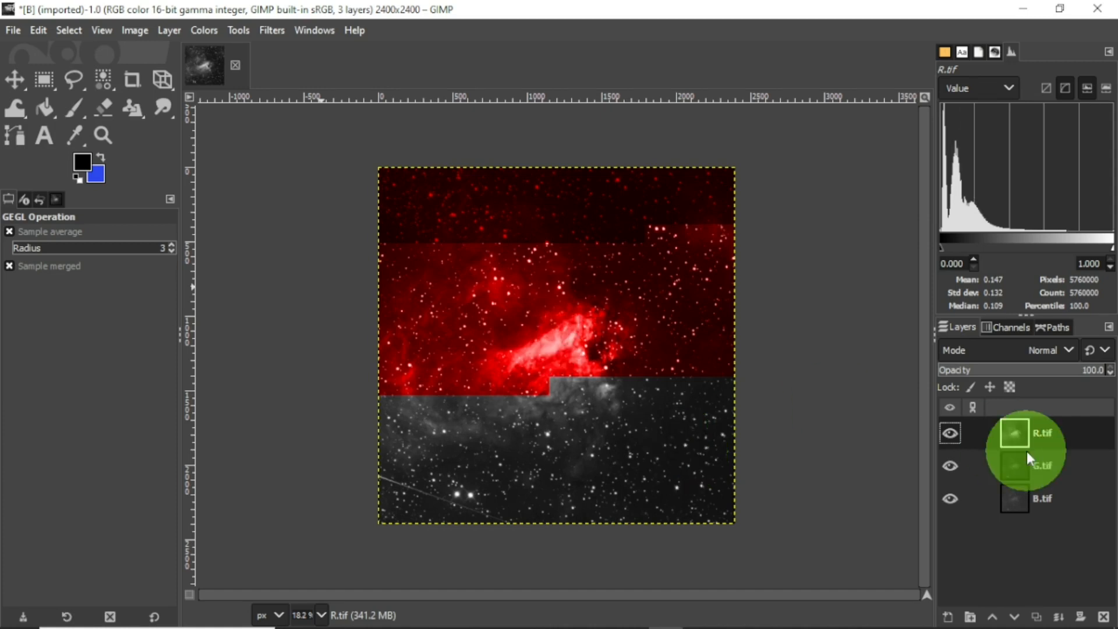
Hide the R.tif layer and make G.tif the active layer
{"action": "left_click", "coordinate": [1007, 456]}
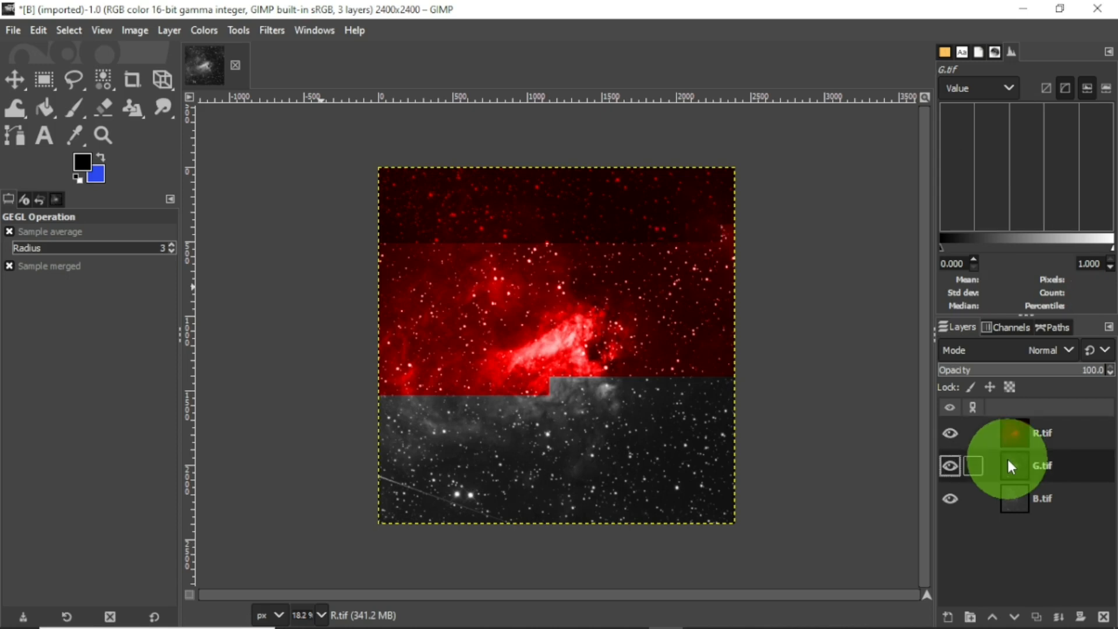
{"action": "left_click", "coordinate": [950, 433]}
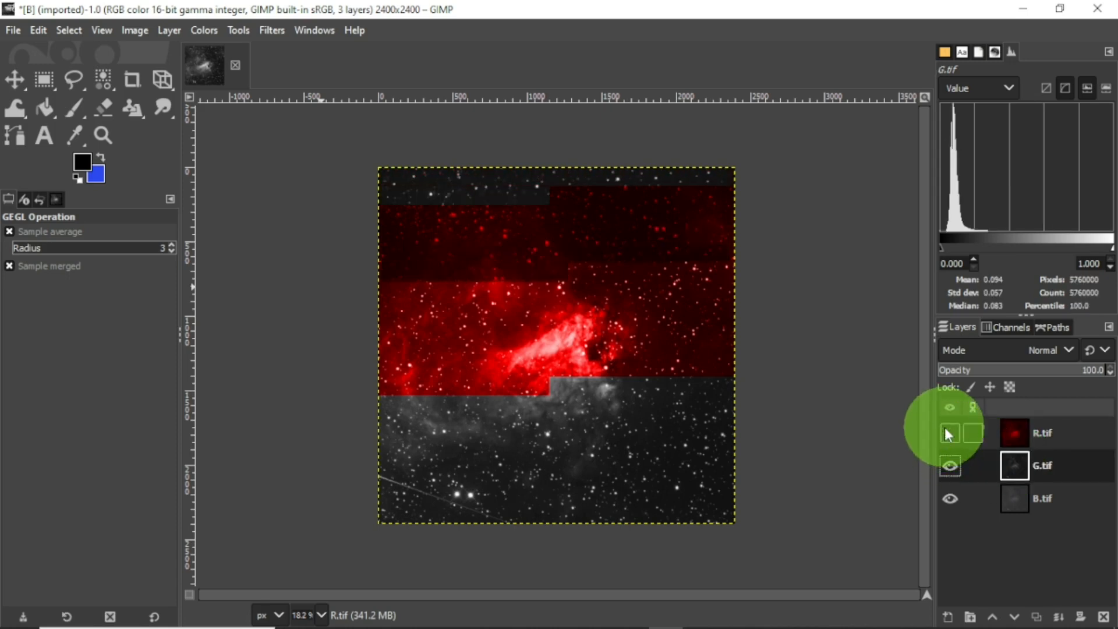
{"action": "left_click", "coordinate": [1016, 468]}
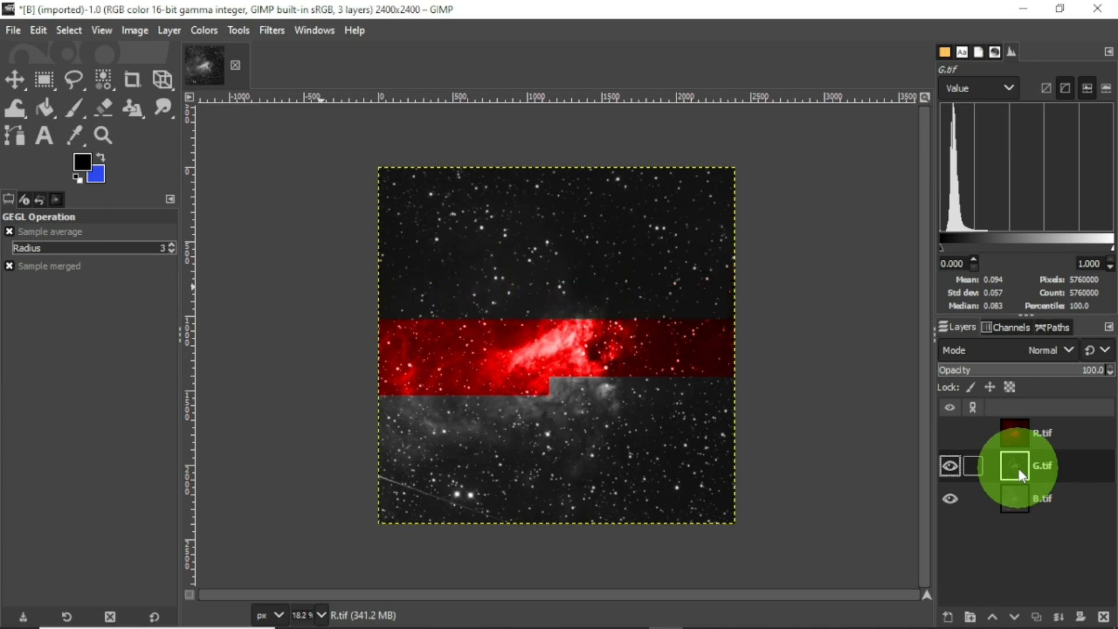
Colorize the G.tif layer pure green with hue 0.3300, saturation 1.0000 and lightness -0.500
{"action": "left_click", "coordinate": [204, 30]}
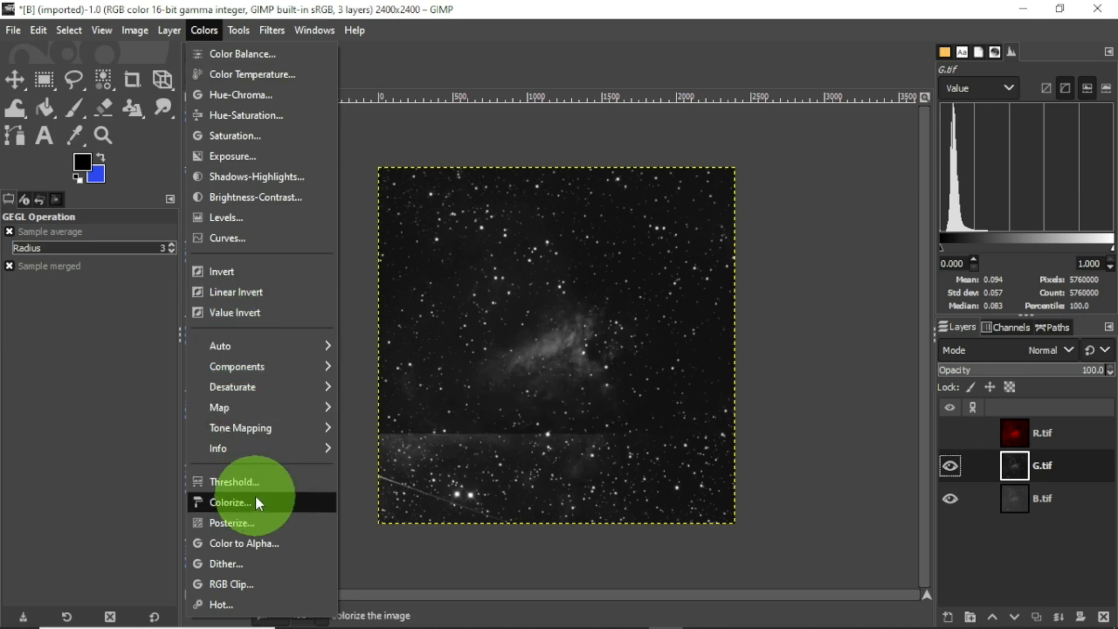
{"action": "left_click", "coordinate": [256, 502]}
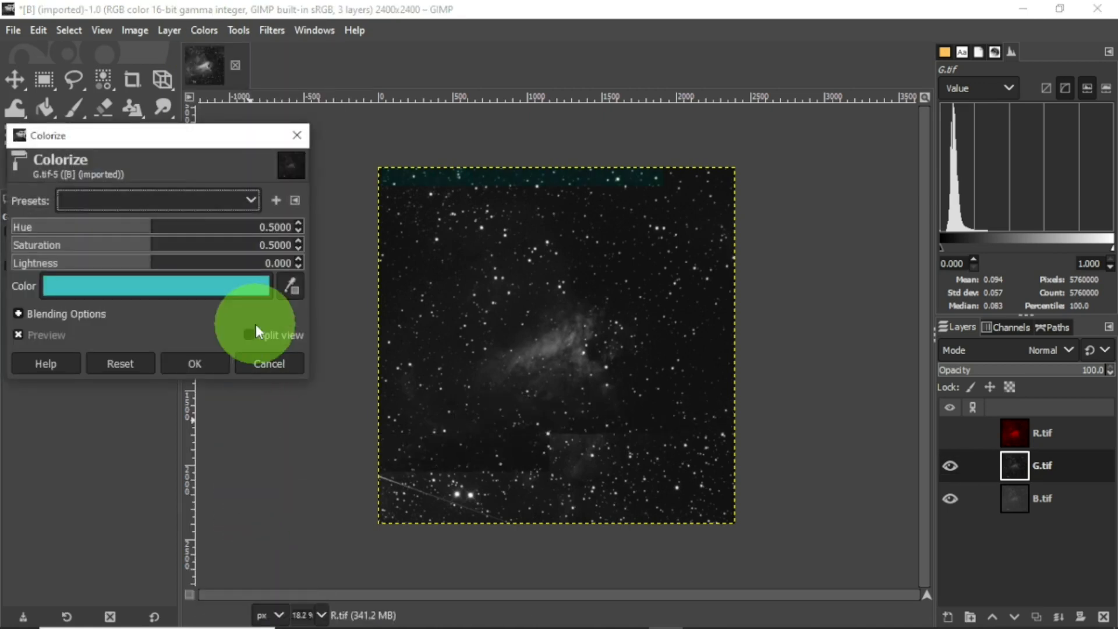
{"action": "left_click", "coordinate": [296, 229]}
{"action": "left_click_drag", "start_coordinate": [295, 229], "coordinate": [296, 230]}
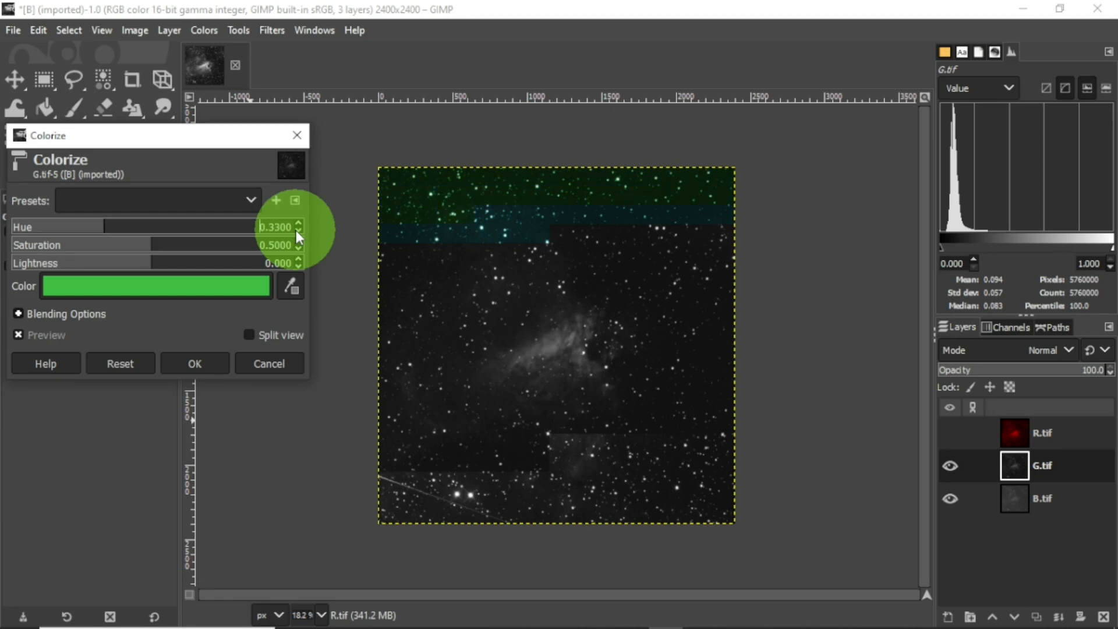
{"action": "left_click_drag", "start_coordinate": [299, 240], "coordinate": [299, 240]}
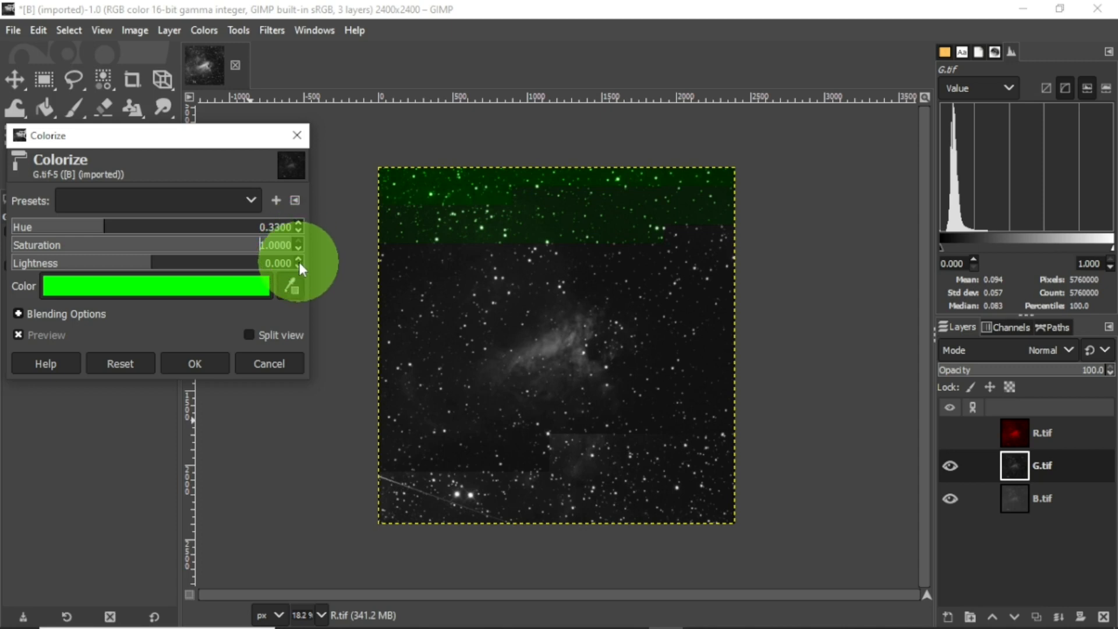
{"action": "left_click_drag", "start_coordinate": [298, 265], "coordinate": [299, 265]}
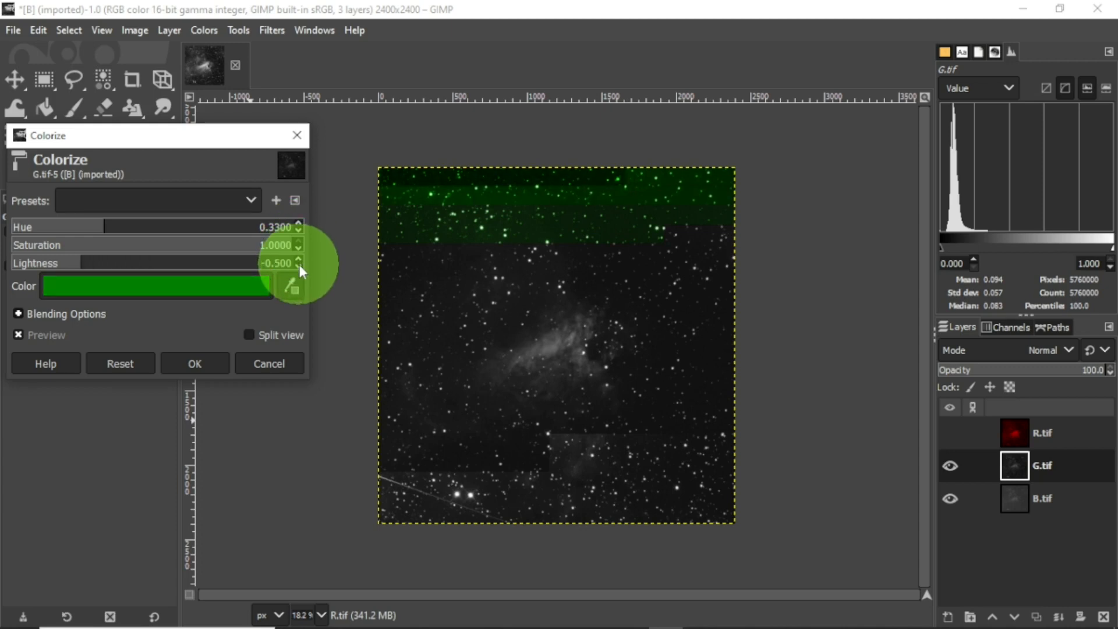
{"action": "left_click", "coordinate": [205, 361]}
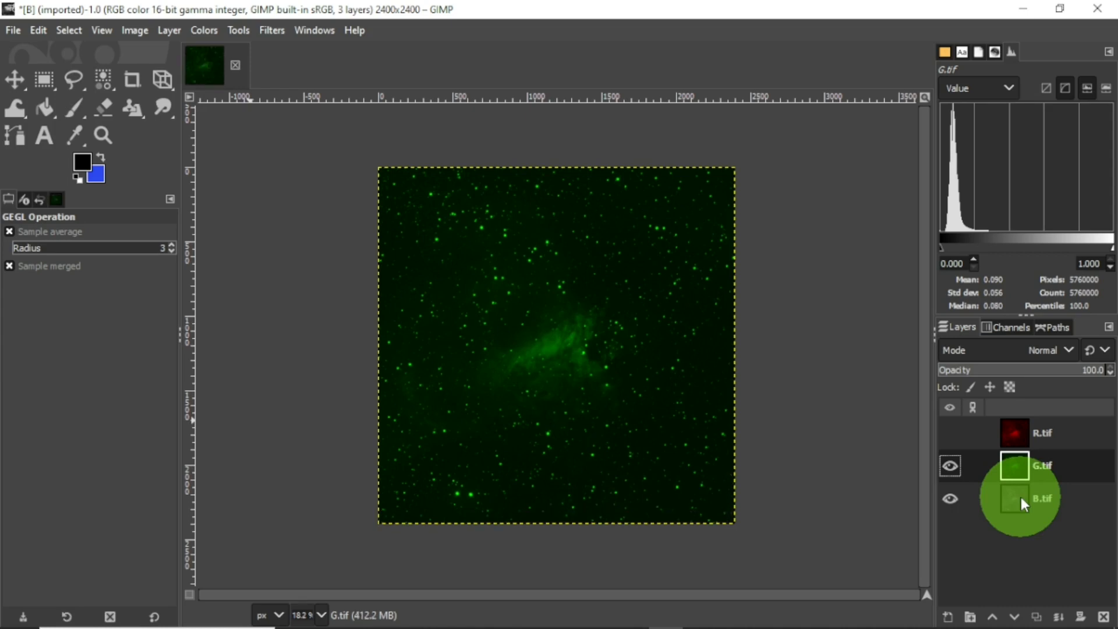
Hide the G.tif layer, select B.tif, and start colorizing it blue with a Colorize hue of 0.6600
{"action": "left_click", "coordinate": [951, 467]}
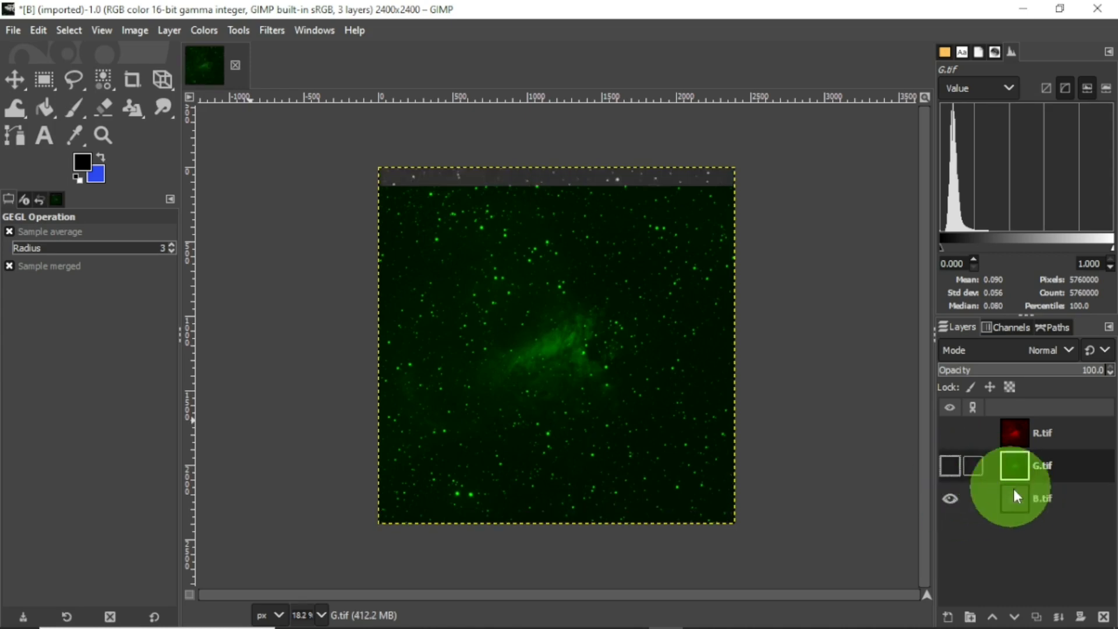
{"action": "left_click", "coordinate": [1008, 498]}
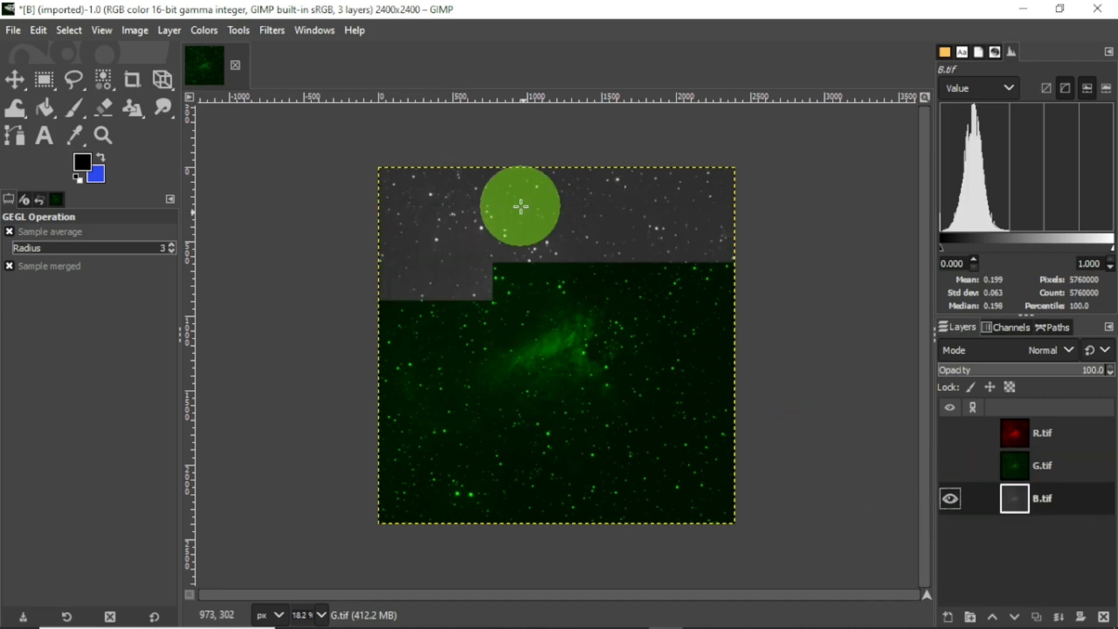
{"action": "left_click", "coordinate": [214, 34]}
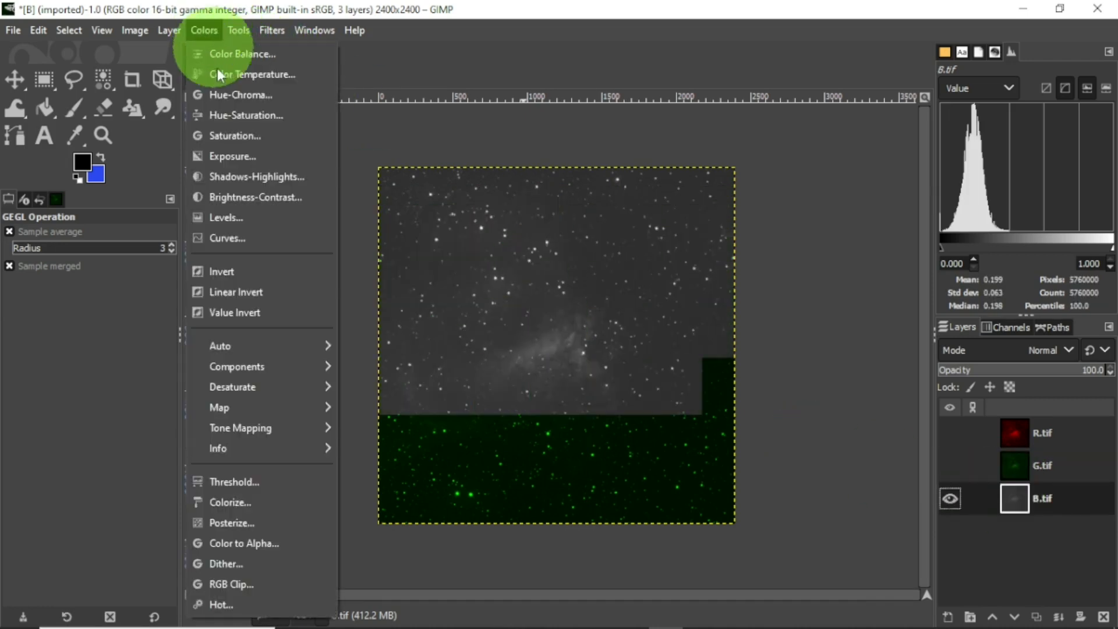
{"action": "left_click", "coordinate": [256, 498]}
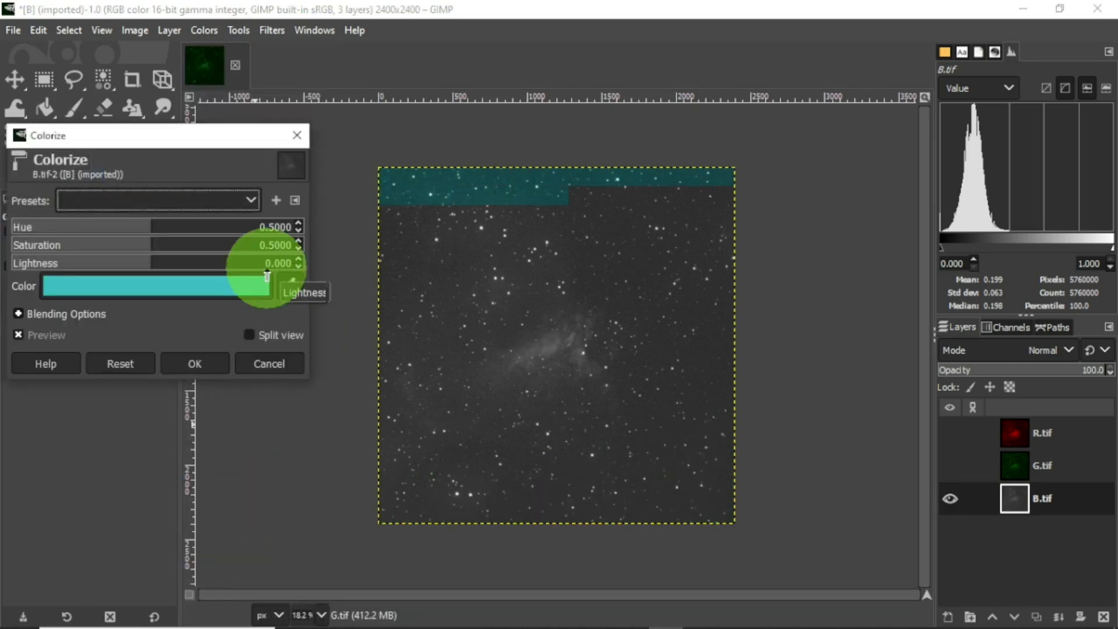
{"action": "left_click", "coordinate": [299, 223]}
{"action": "left_click_drag", "start_coordinate": [299, 224], "coordinate": [300, 221]}
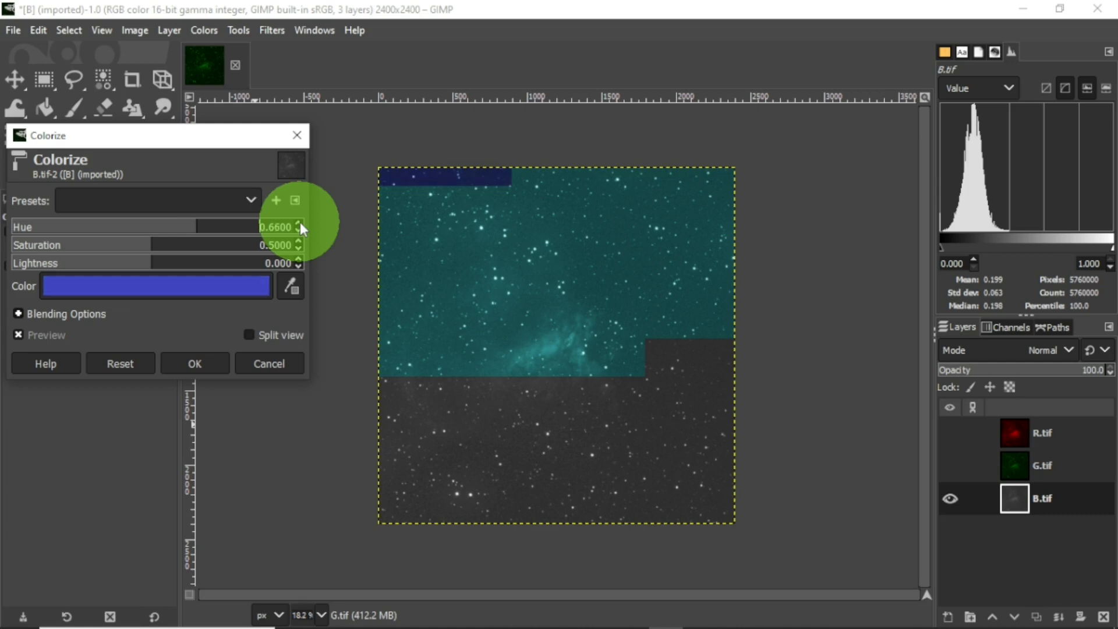
Set the B.tif layer's Colorize saturation to 1.0000 and lightness to -0.500, and apply the blue tint
{"action": "left_click", "coordinate": [299, 241]}
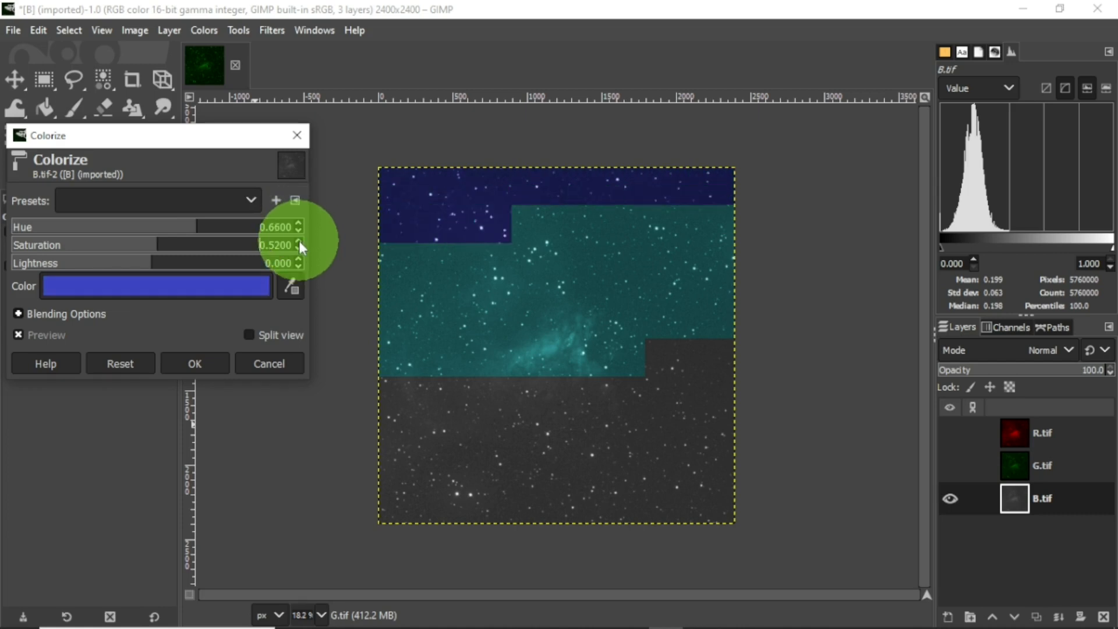
{"action": "left_click", "coordinate": [285, 245]}
{"action": "left_click_drag", "start_coordinate": [285, 250], "coordinate": [328, 250]}
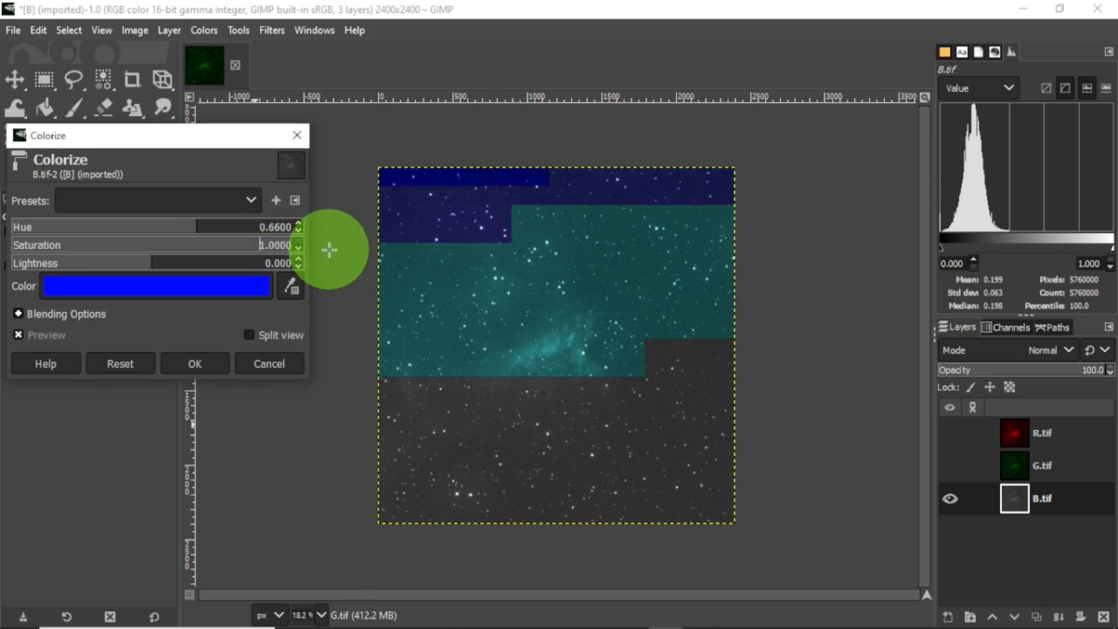
{"action": "left_click", "coordinate": [296, 267]}
{"action": "left_click", "coordinate": [295, 267]}
{"action": "left_click", "coordinate": [295, 267]}
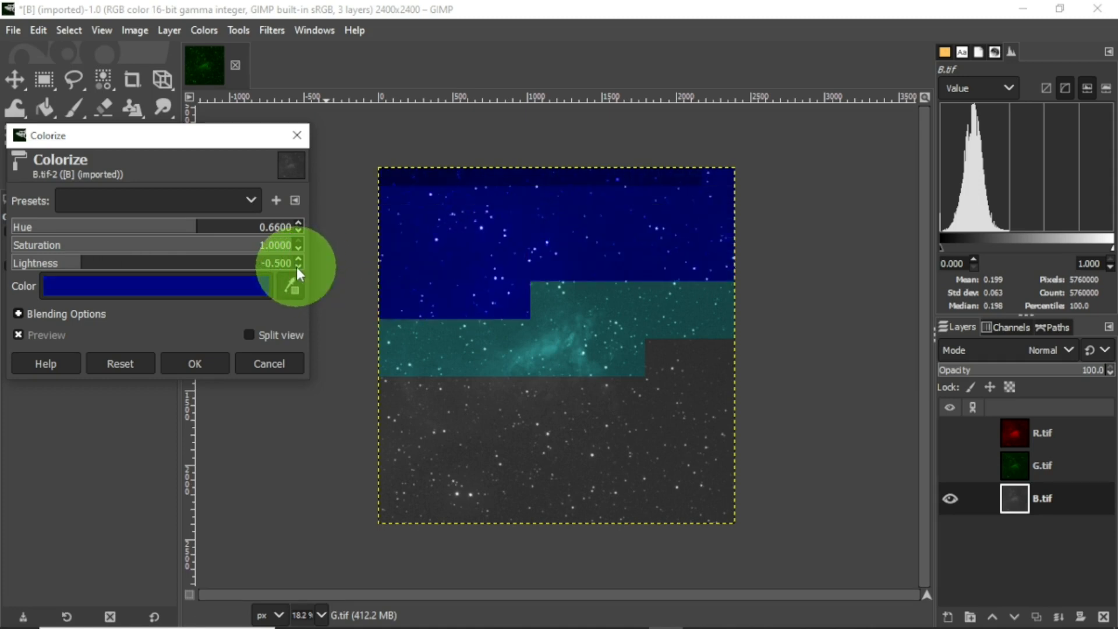
{"action": "left_click", "coordinate": [200, 360]}
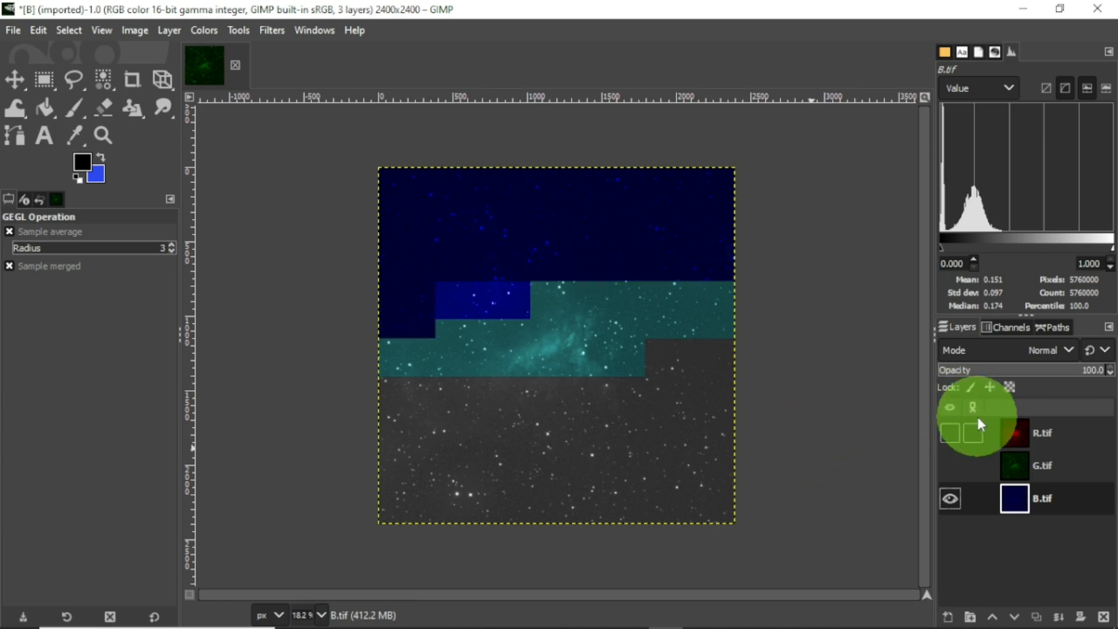
Make the R.tif and G.tif layers visible again and set the R.tif layer's blend mode to Screen
{"action": "left_click", "coordinate": [949, 433]}
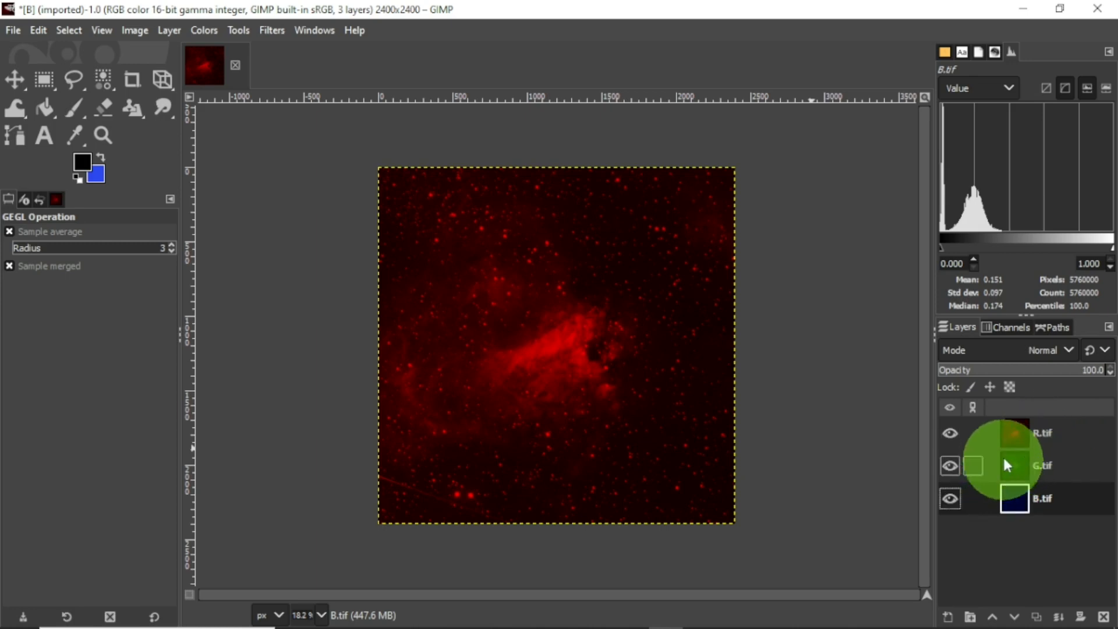
{"action": "left_click", "coordinate": [1014, 435]}
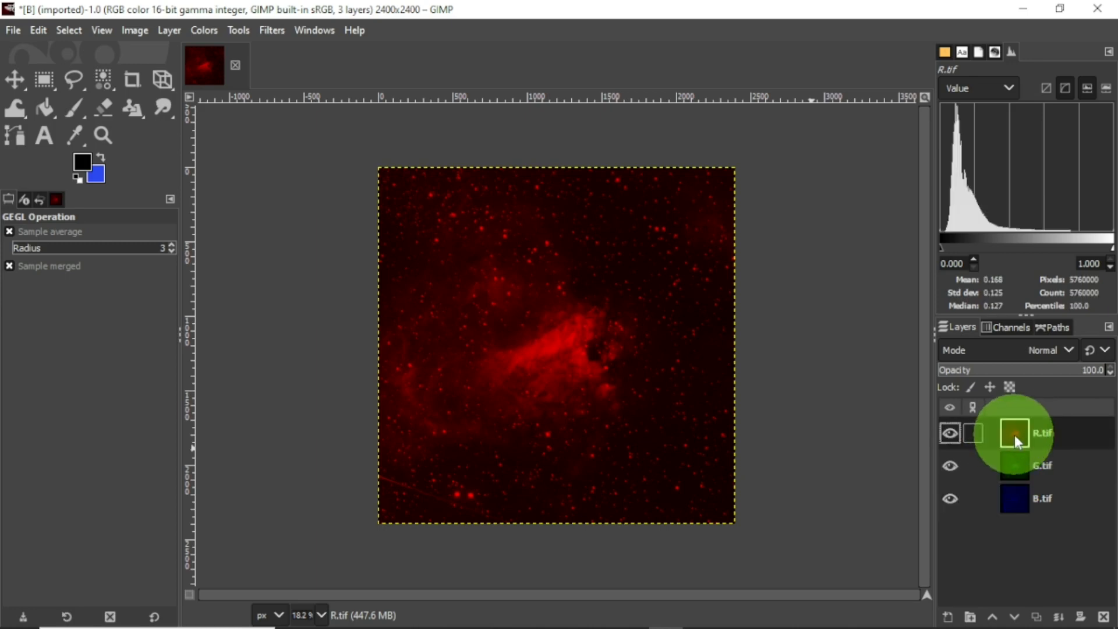
{"action": "left_click", "coordinate": [1046, 351]}
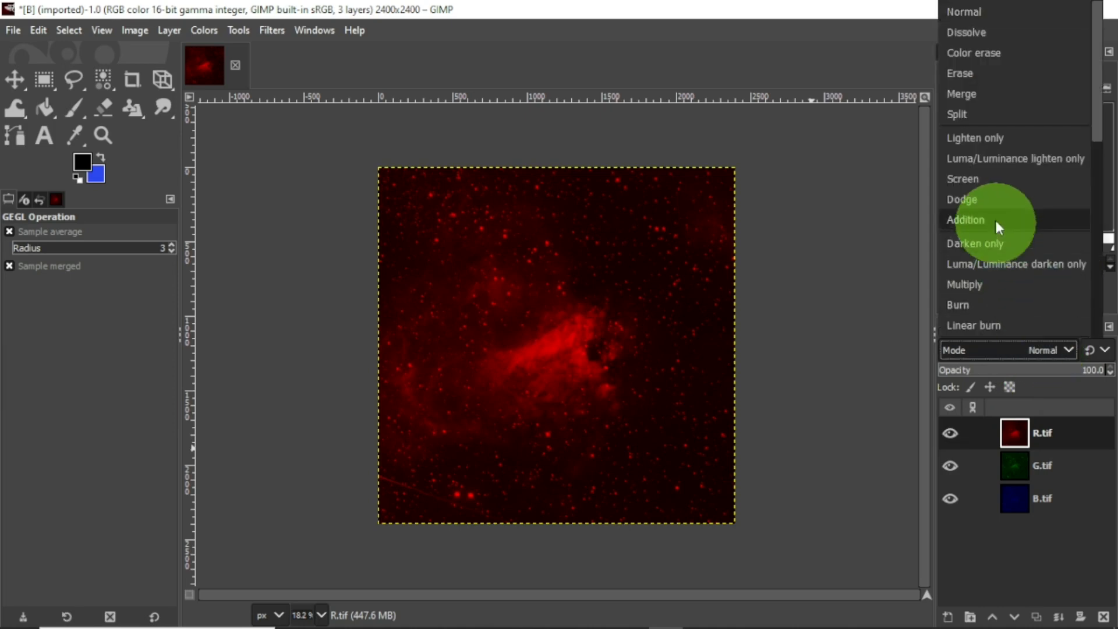
{"action": "left_click", "coordinate": [979, 185]}
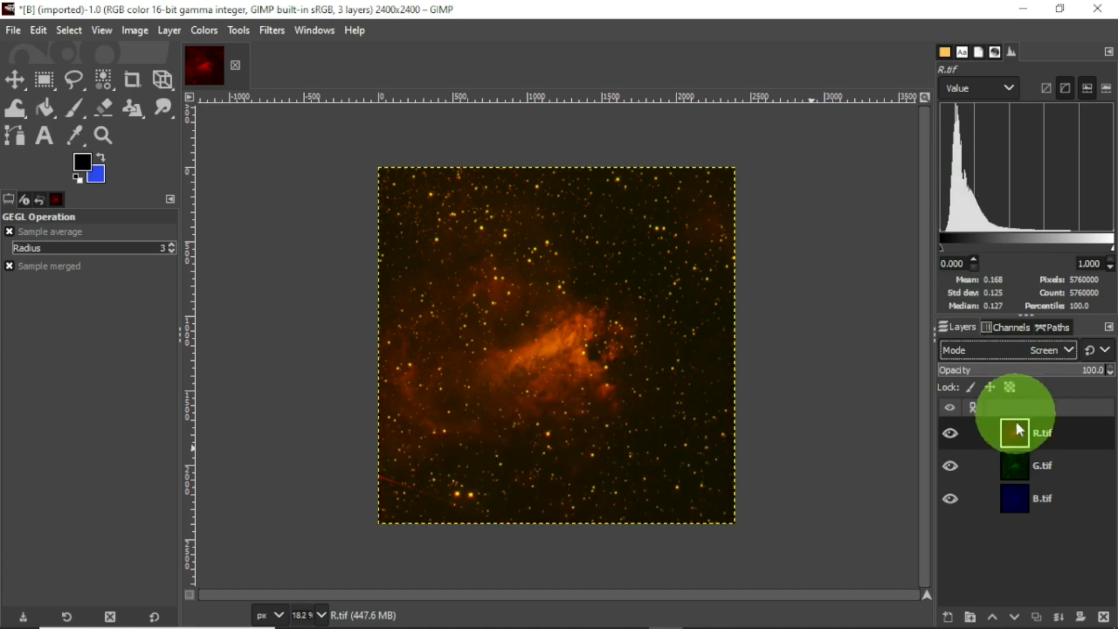
Set the G.tif layer's blend mode to Screen so it combines with the blue layer
{"action": "left_click", "coordinate": [1016, 463]}
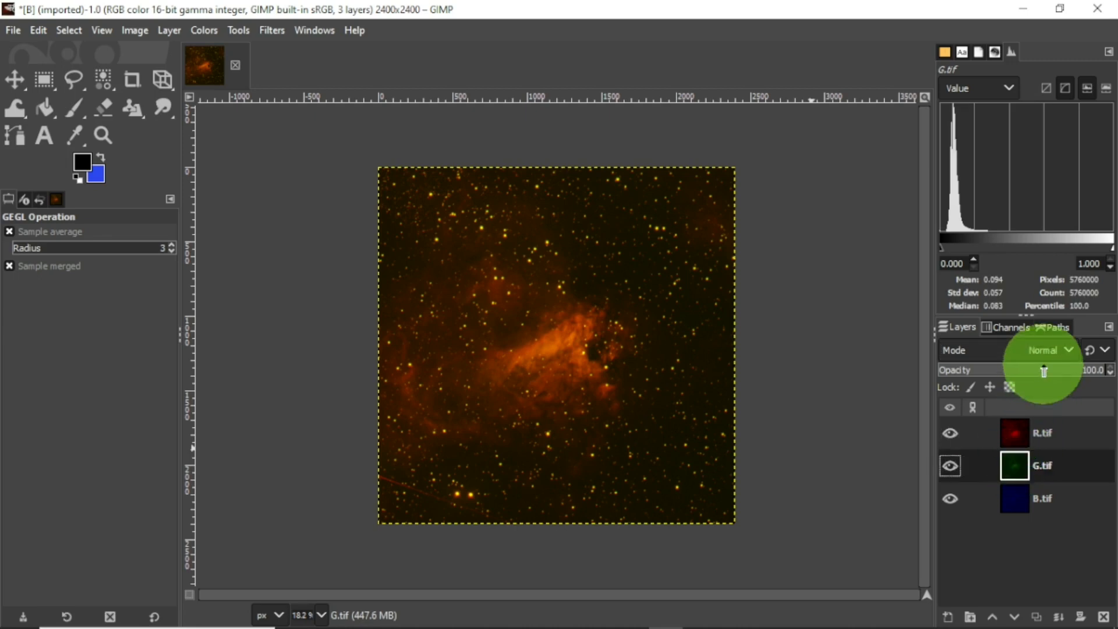
{"action": "left_click", "coordinate": [1054, 350]}
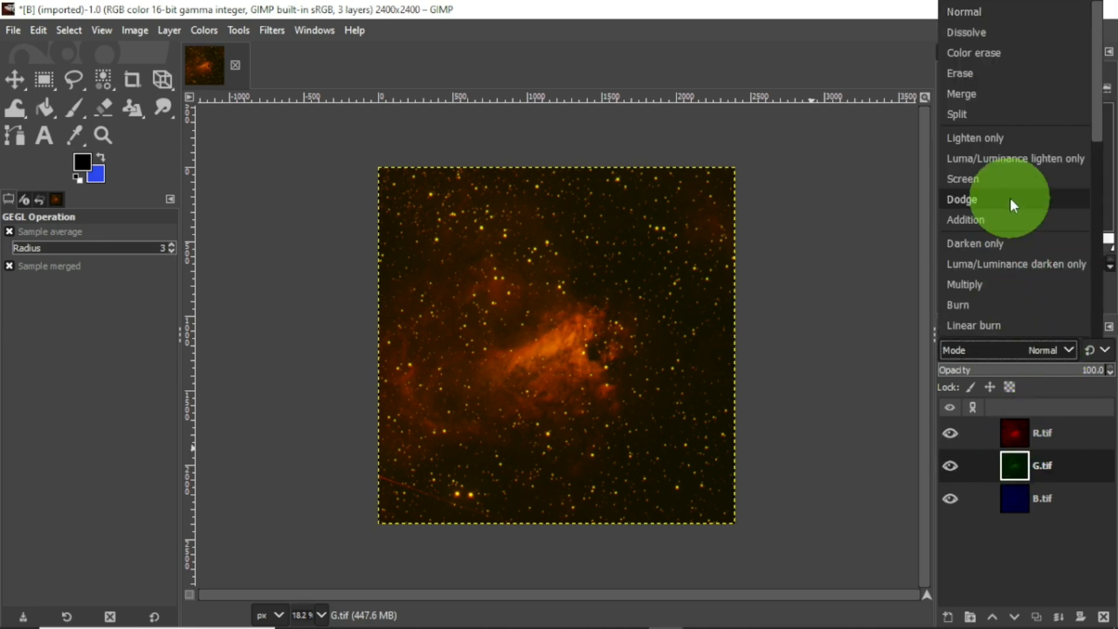
{"action": "left_click", "coordinate": [999, 180]}
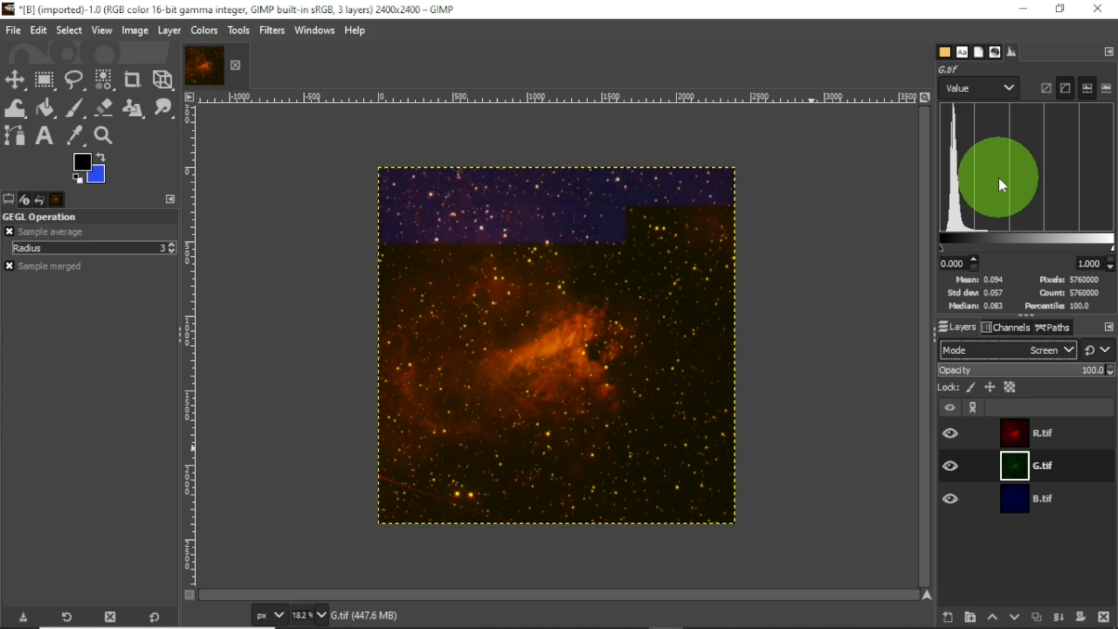
Flatten the three color layers into a single image and switch the histogram display to RGB
{"action": "left_click", "coordinate": [1012, 501]}
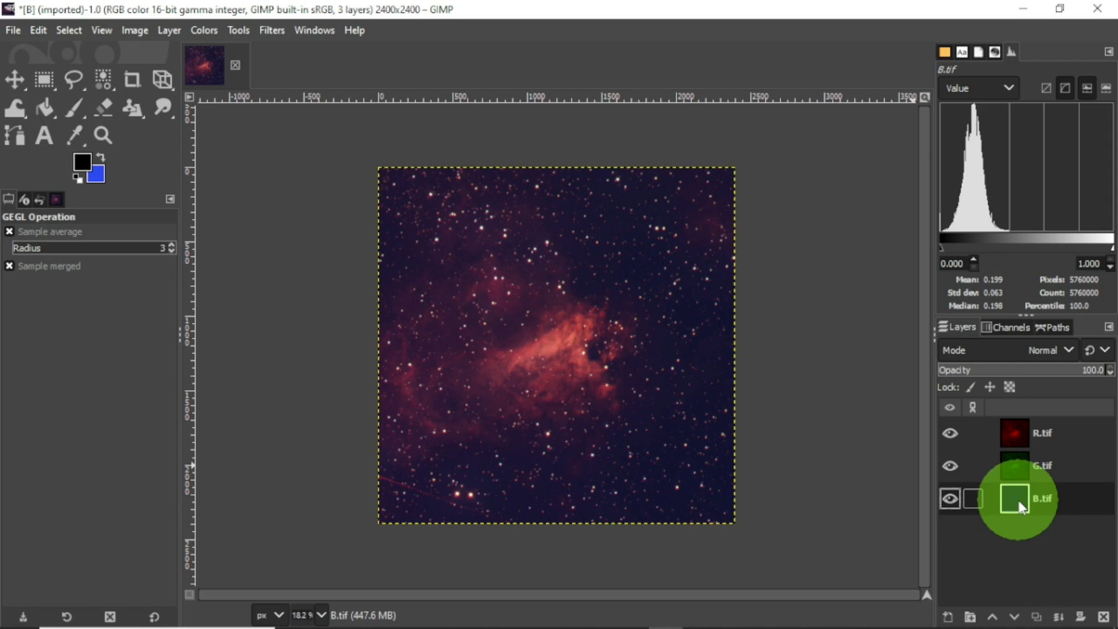
{"action": "right_click", "coordinate": [1058, 511]}
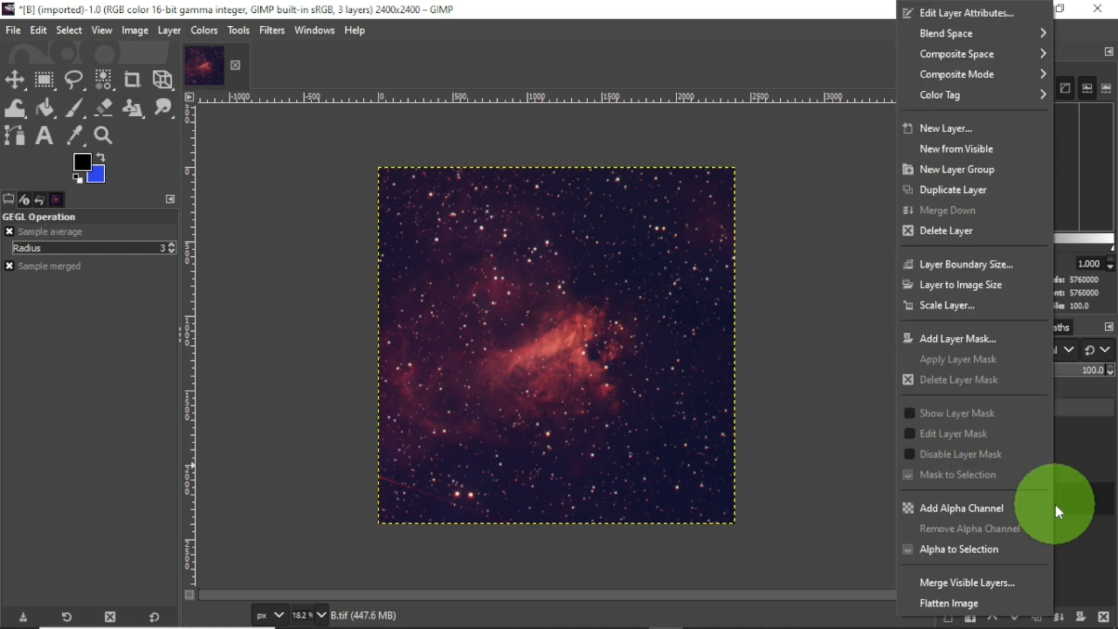
{"action": "left_click", "coordinate": [1000, 596]}
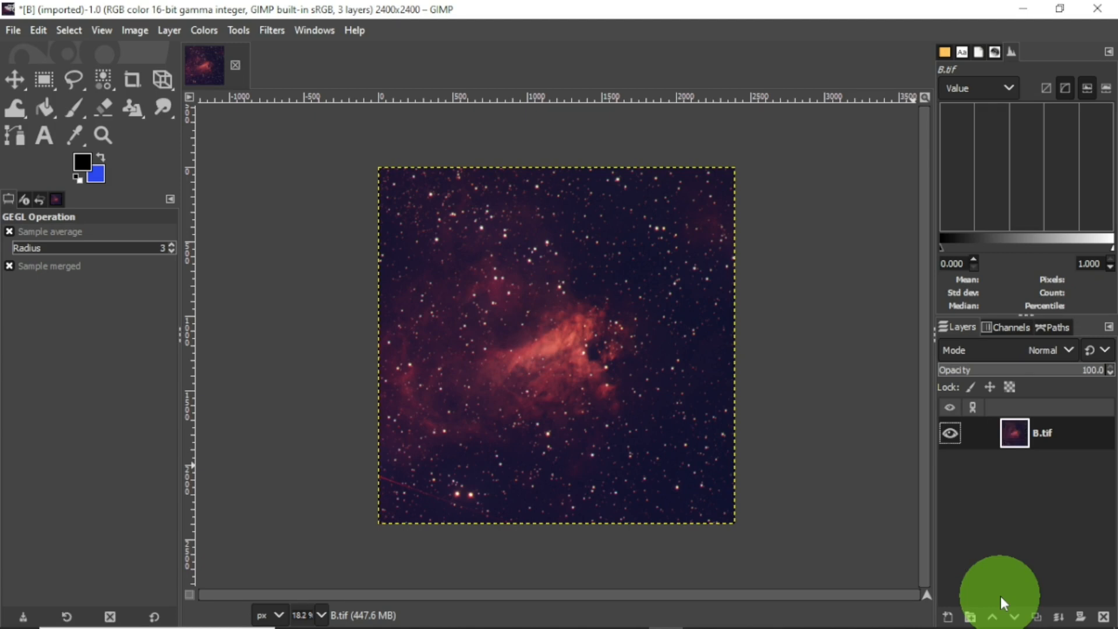
{"action": "left_click", "coordinate": [1007, 86]}
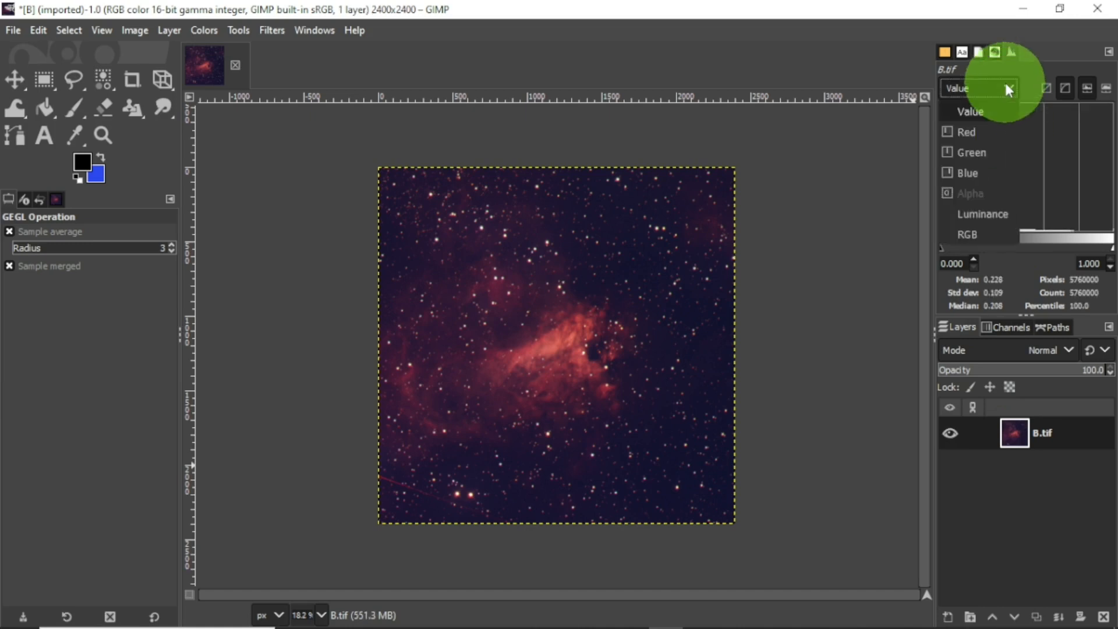
{"action": "left_click", "coordinate": [978, 235]}
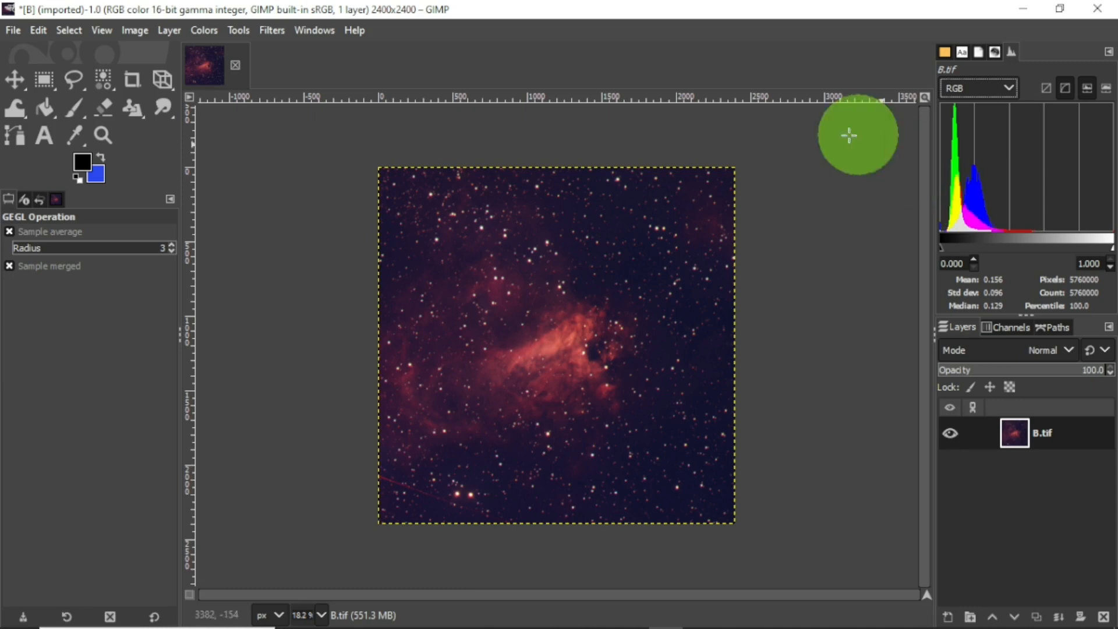
Using Levels, lower the blue channel's maximum output level to 76.34 and compare the result with the original in split view
{"action": "left_click", "coordinate": [213, 33]}
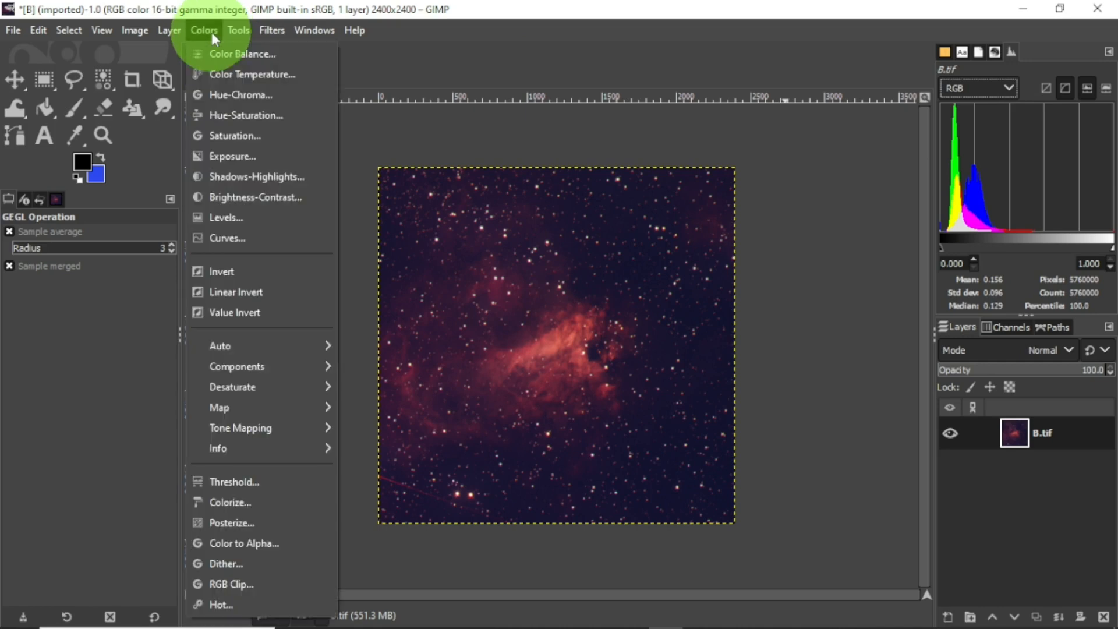
{"action": "left_click", "coordinate": [242, 217]}
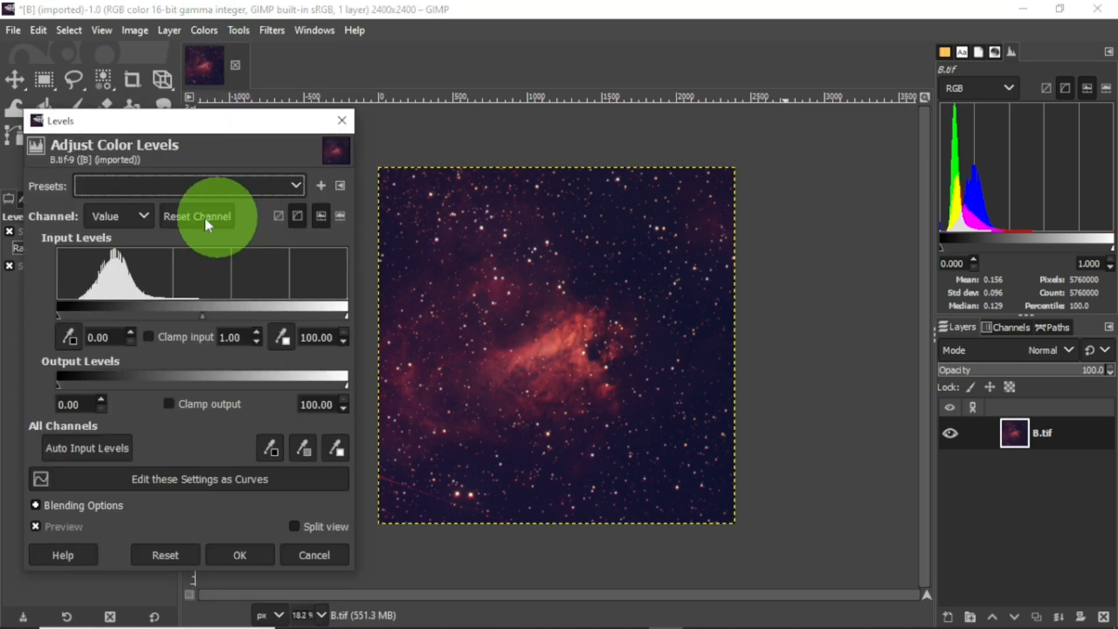
{"action": "left_click", "coordinate": [135, 216]}
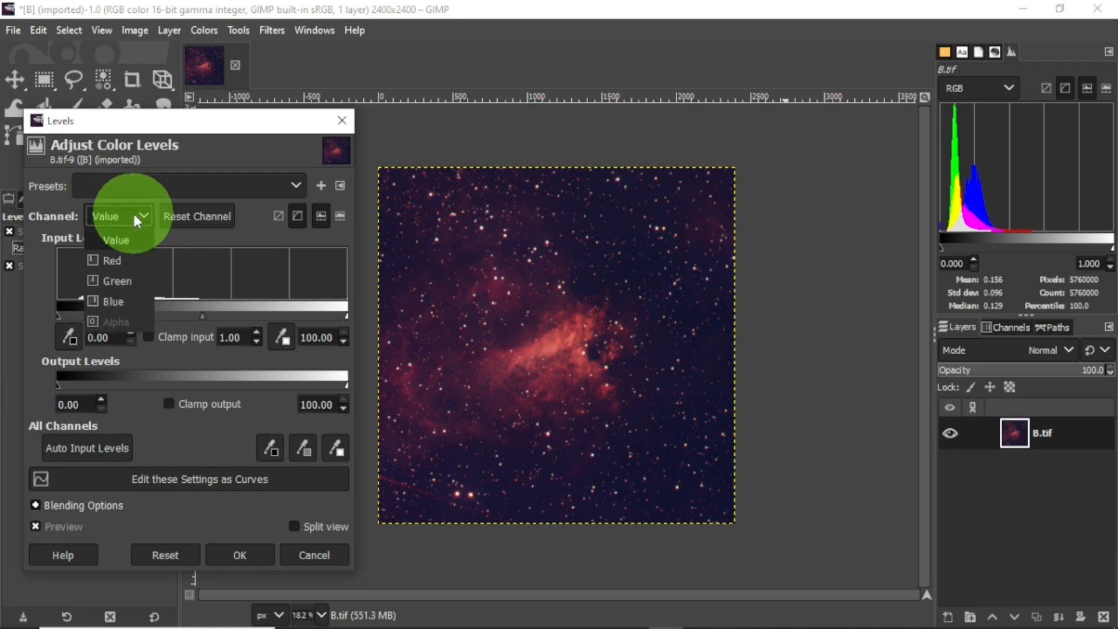
{"action": "left_click", "coordinate": [124, 303]}
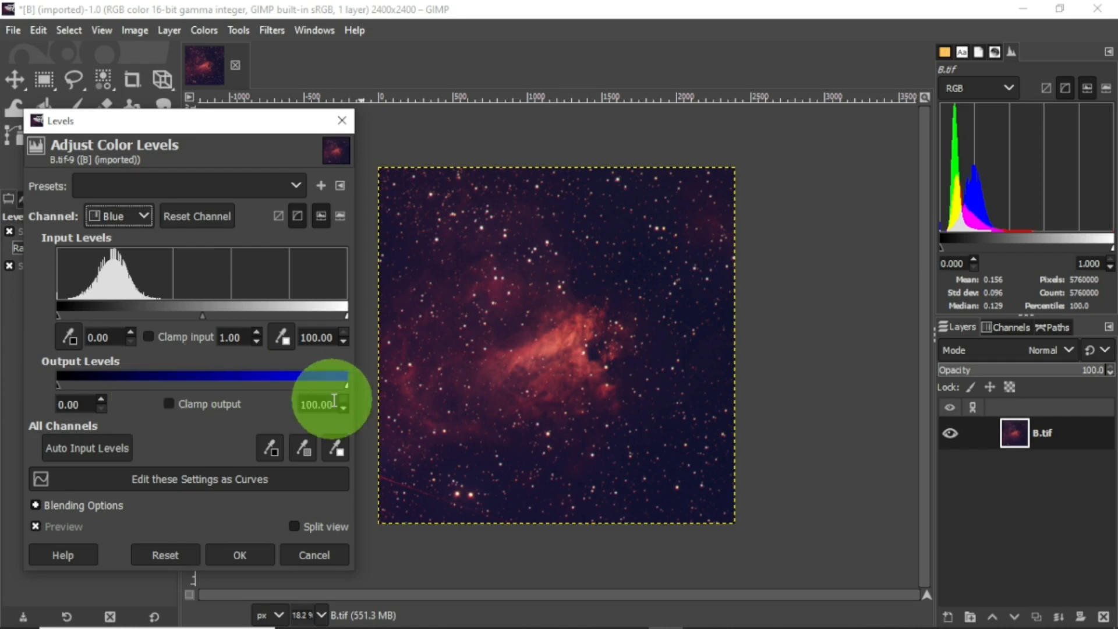
{"action": "left_click_drag", "start_coordinate": [345, 388], "coordinate": [323, 383]}
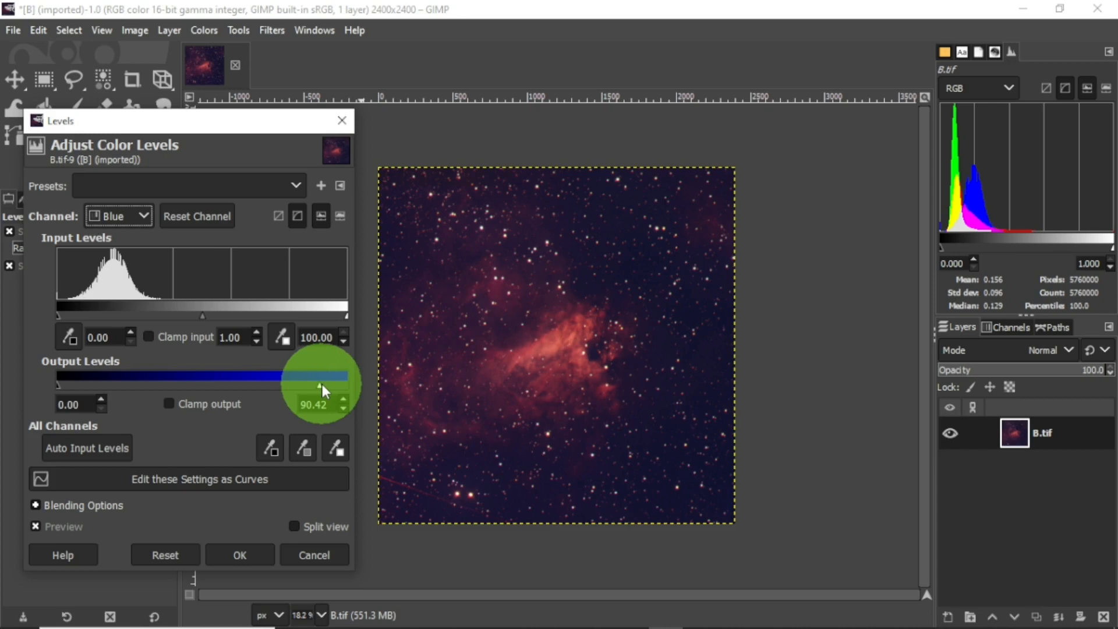
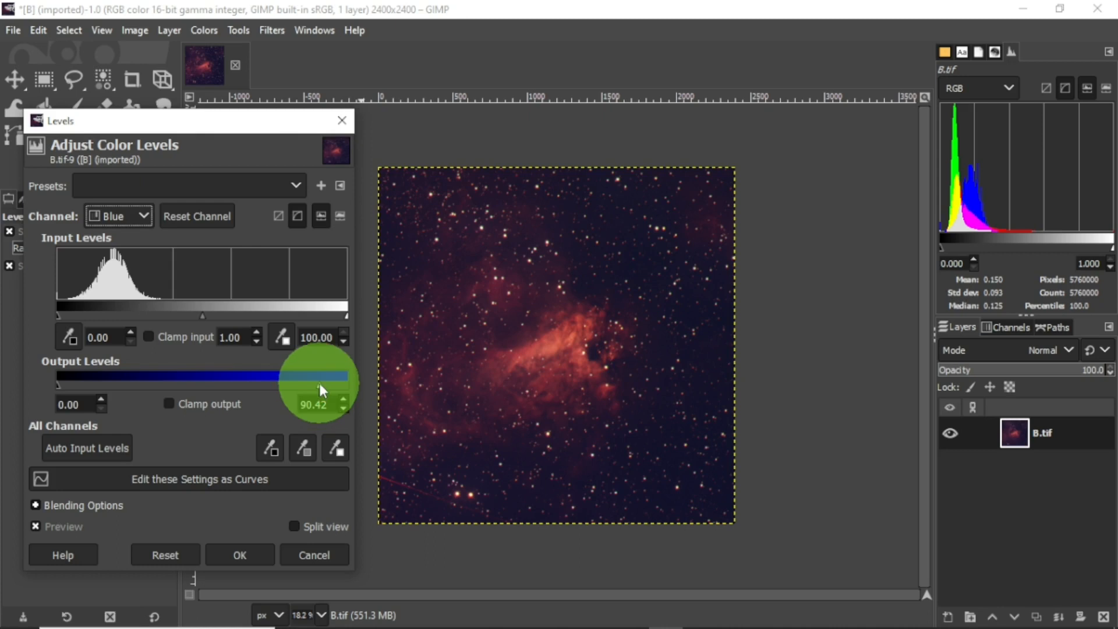
{"action": "left_click_drag", "start_coordinate": [319, 386], "coordinate": [279, 387]}
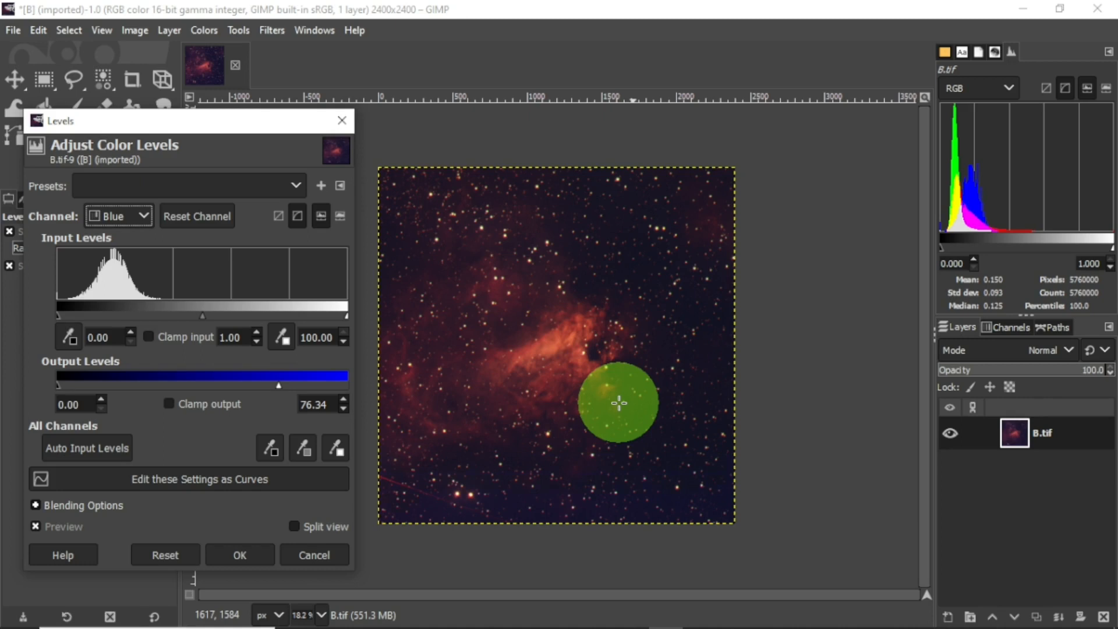
{"action": "left_click", "coordinate": [294, 526]}
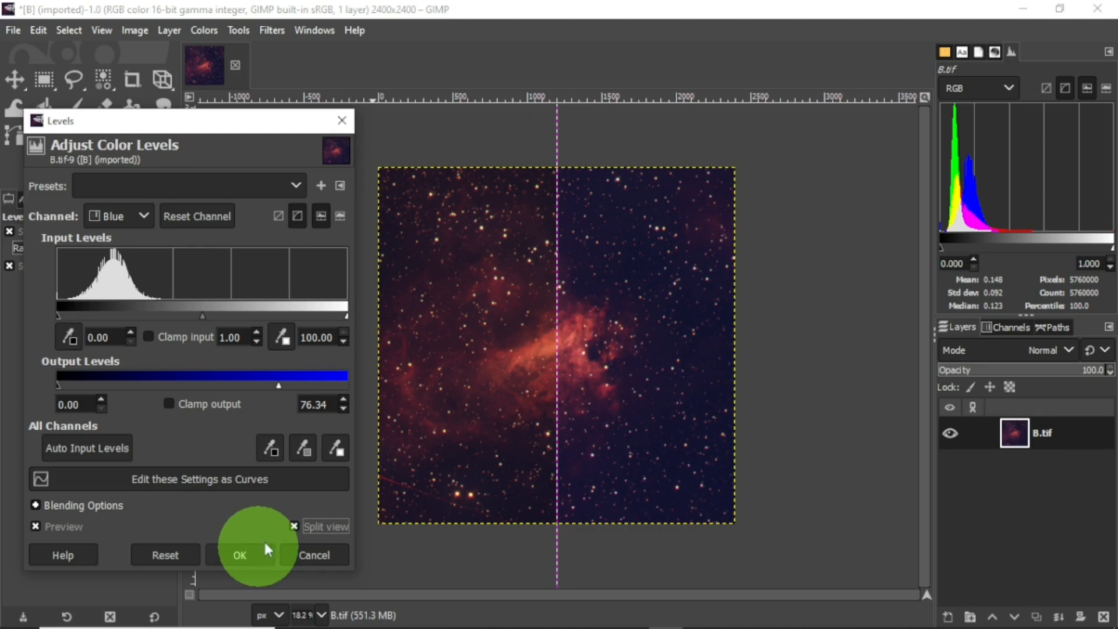
{"action": "left_click", "coordinate": [294, 524]}
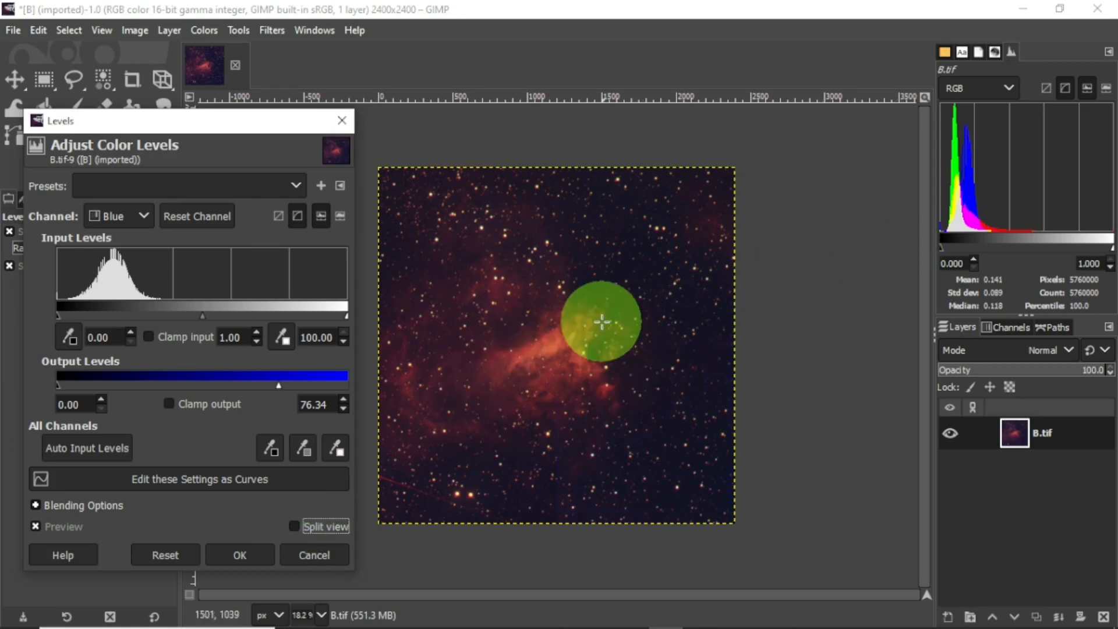
Reduce the blue channel's maximum output level further to 51.27
{"action": "left_click_drag", "start_coordinate": [280, 387], "coordinate": [244, 385]}
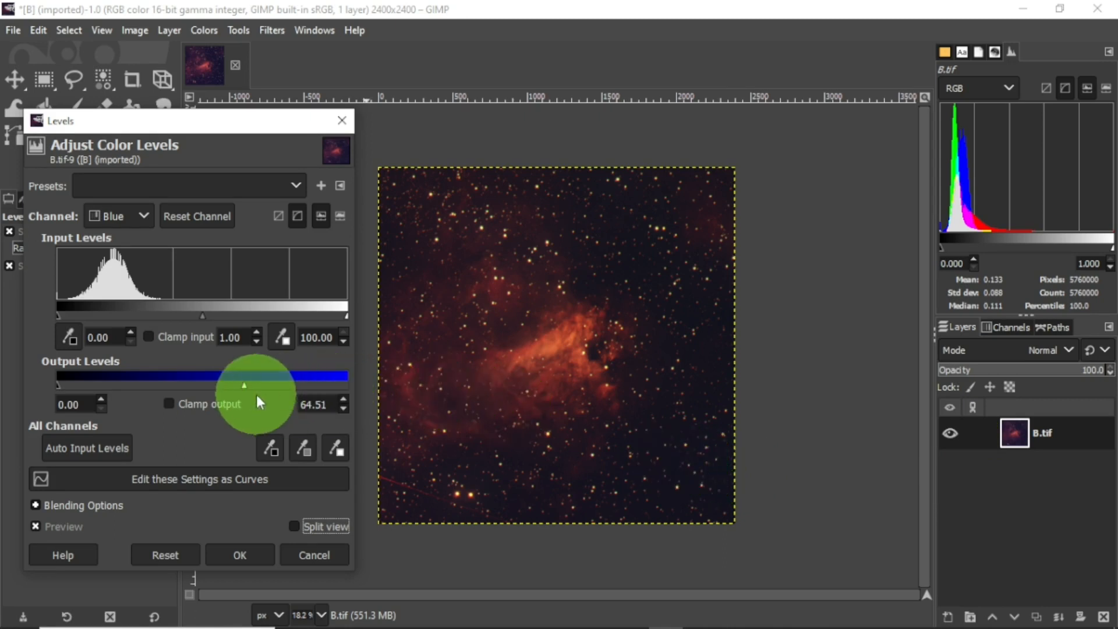
{"action": "left_click", "coordinate": [242, 386]}
{"action": "left_click_drag", "start_coordinate": [243, 386], "coordinate": [232, 386]}
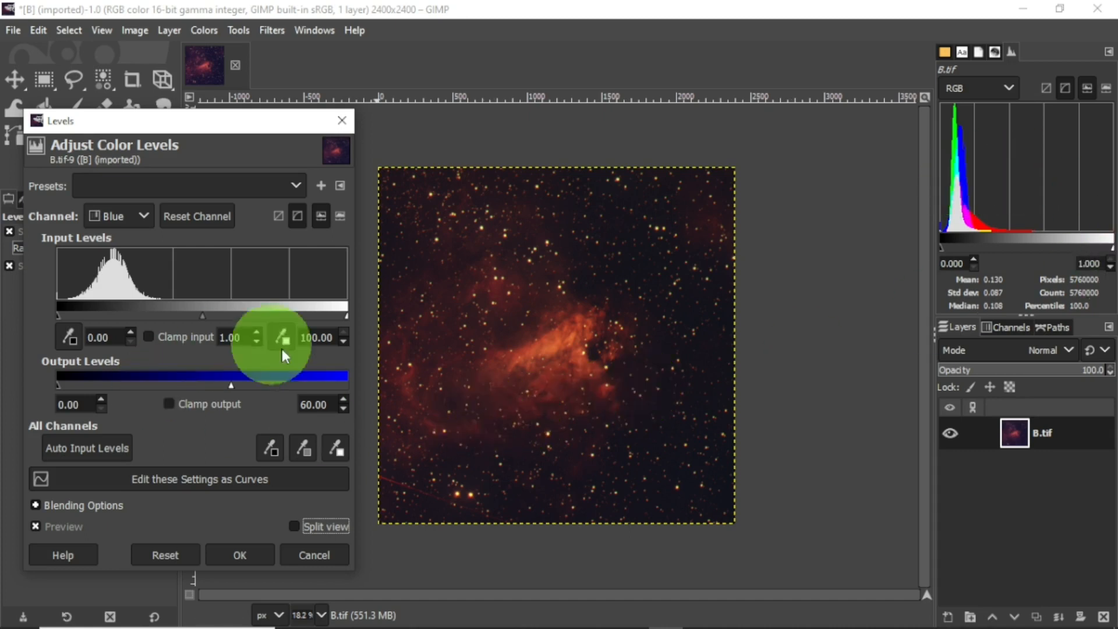
{"action": "left_click_drag", "start_coordinate": [234, 375], "coordinate": [205, 382]}
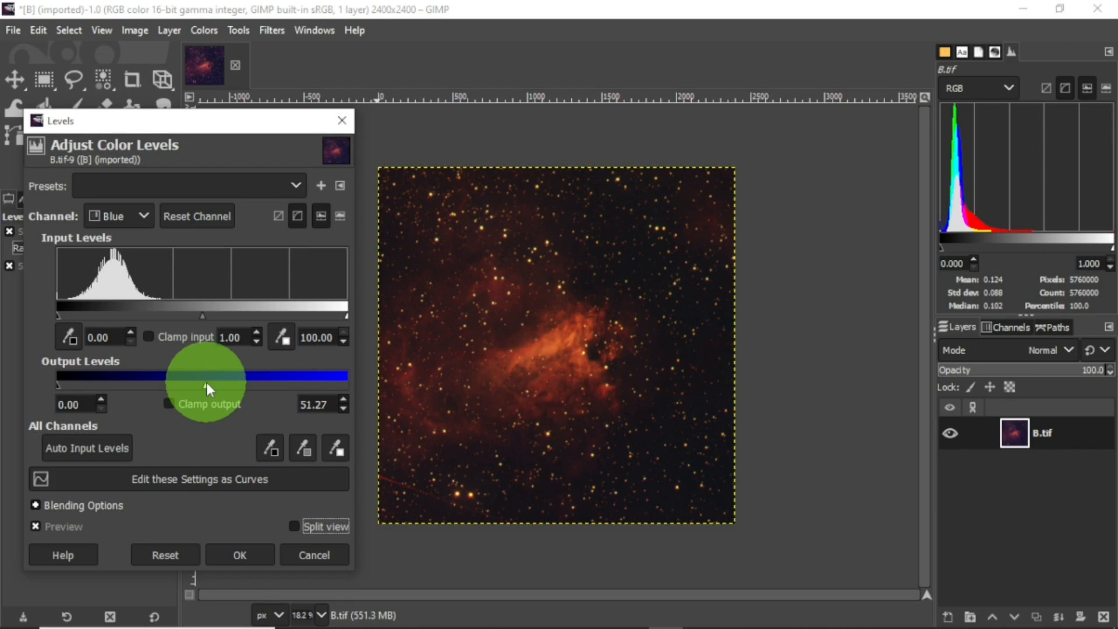
Lower the red channel's maximum output level to 92.39, compare it in split view, and apply the Levels adjustment
{"action": "left_click", "coordinate": [144, 216]}
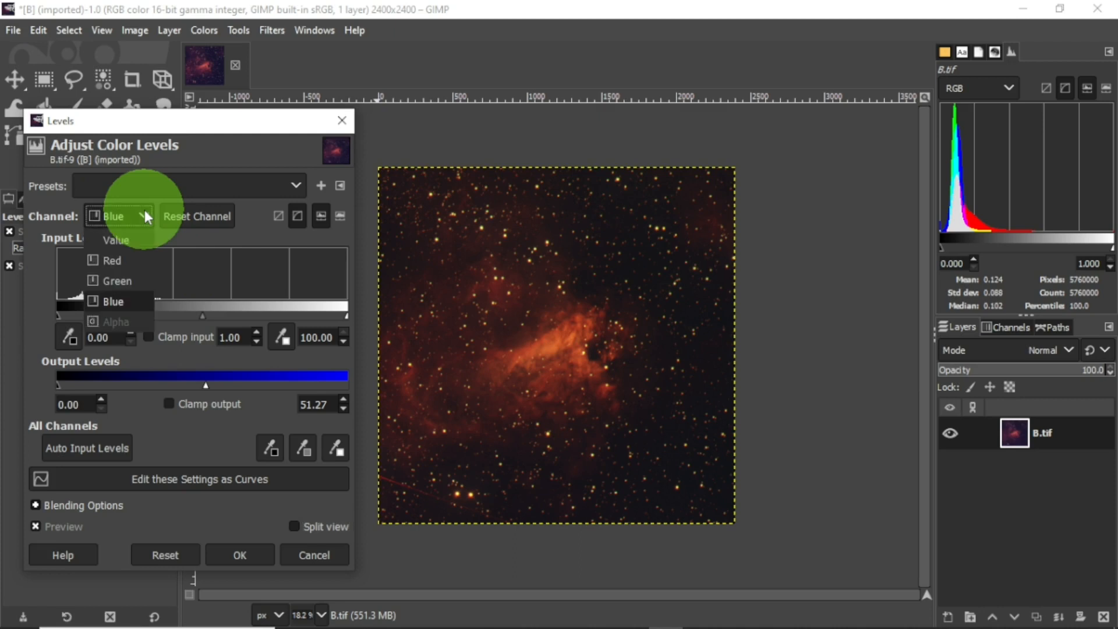
{"action": "left_click", "coordinate": [136, 264]}
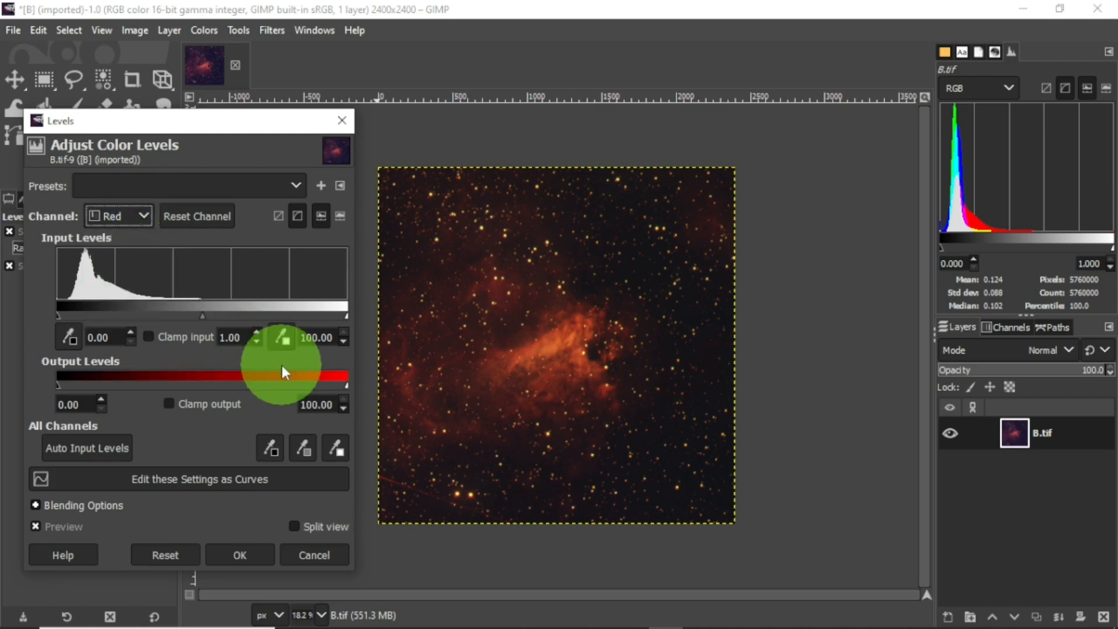
{"action": "left_click_drag", "start_coordinate": [347, 385], "coordinate": [325, 387]}
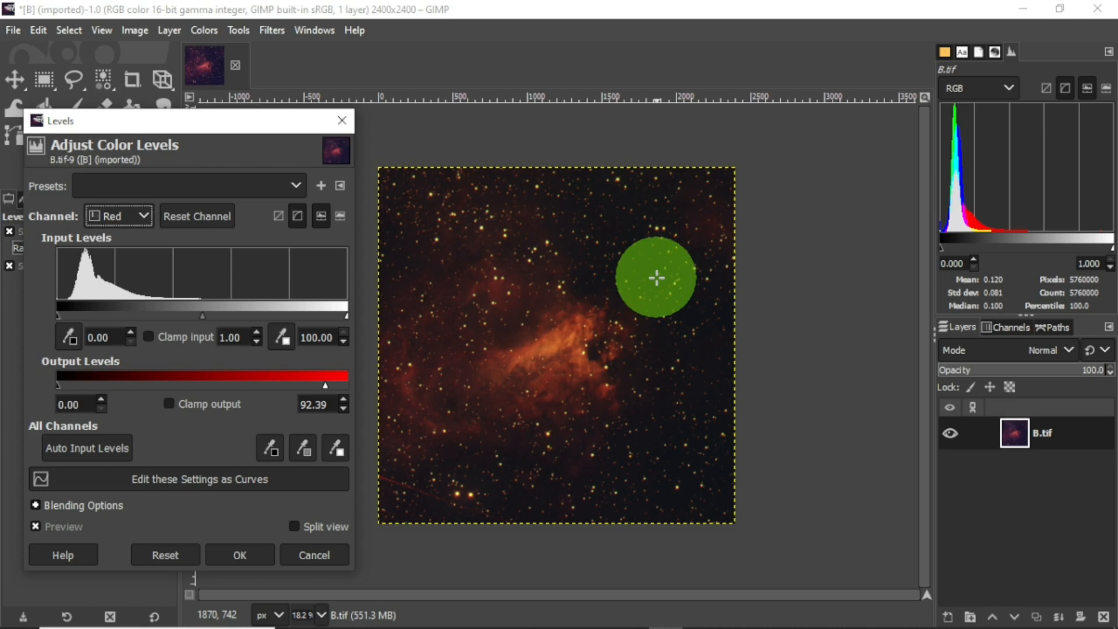
{"action": "left_click", "coordinate": [292, 528]}
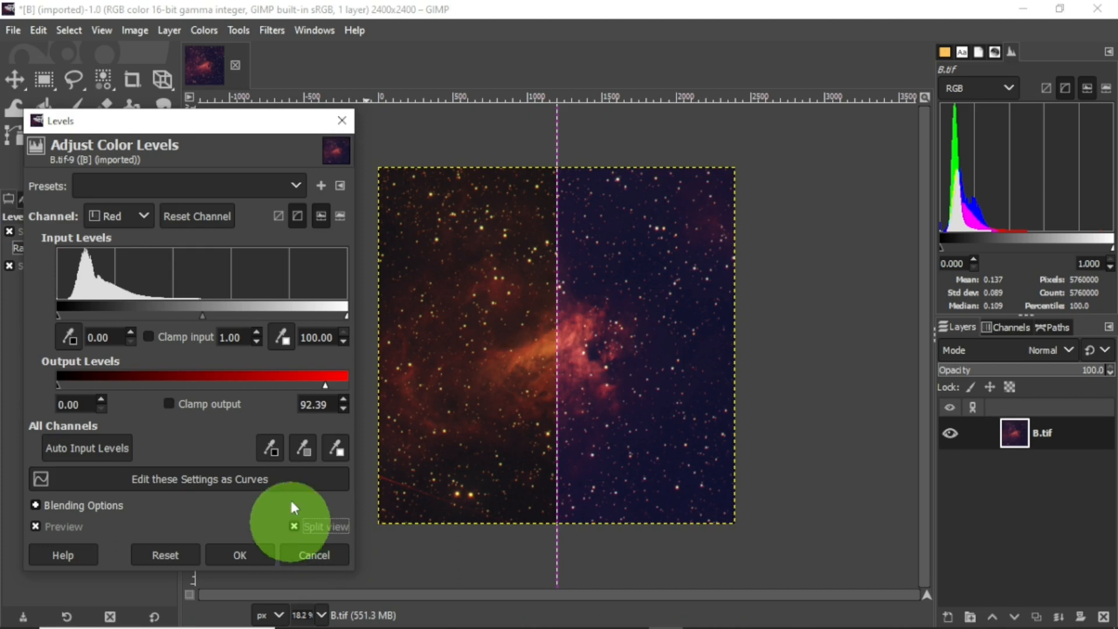
{"action": "left_click", "coordinate": [293, 526]}
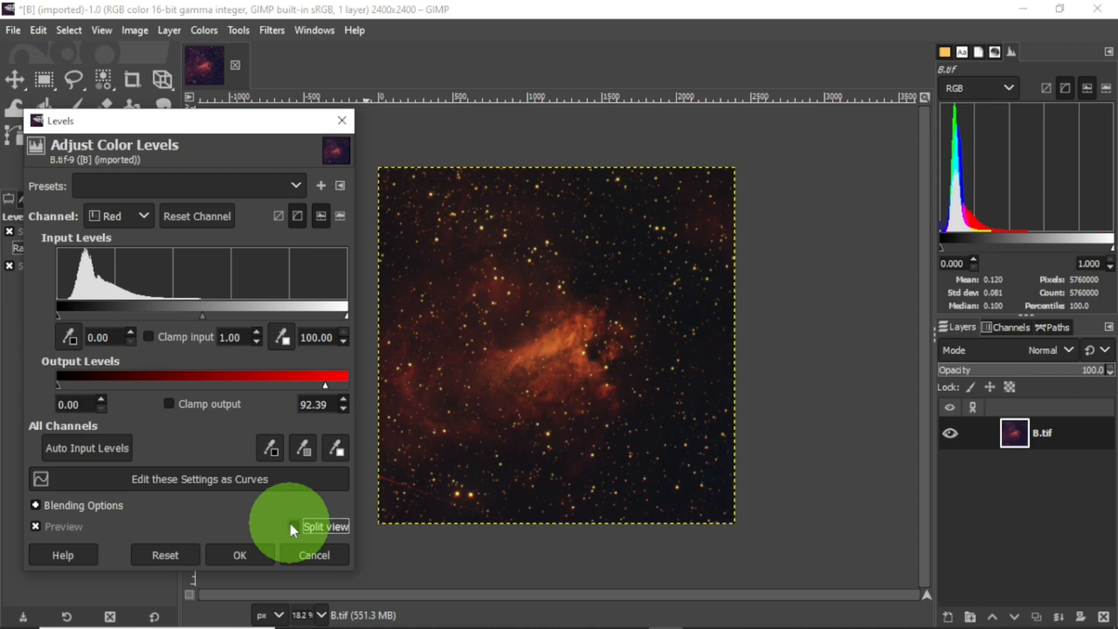
{"action": "left_click", "coordinate": [240, 556]}
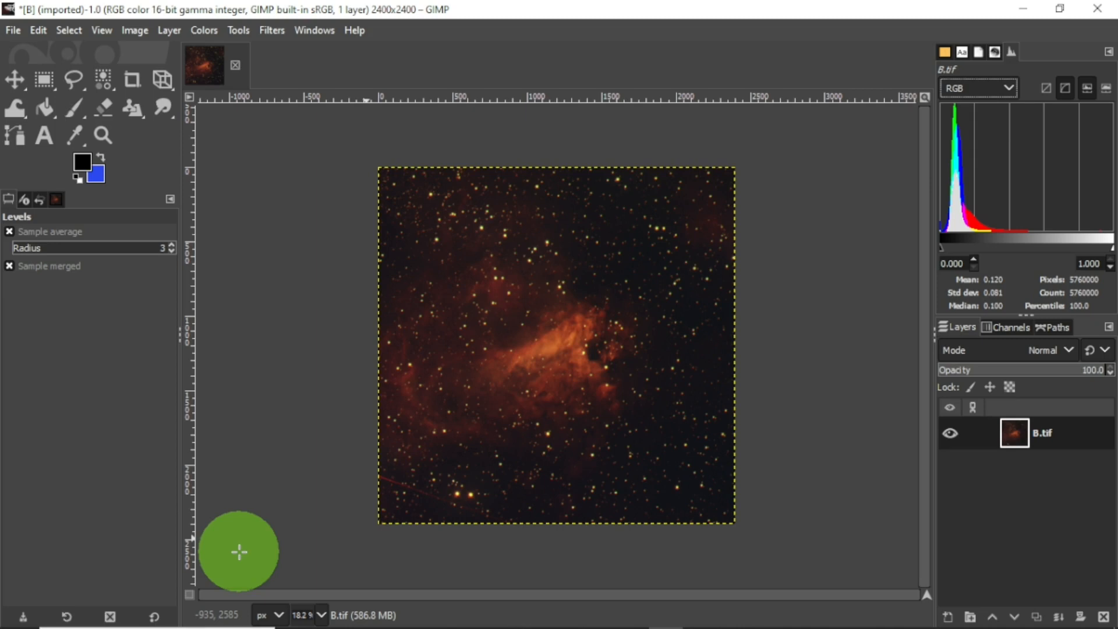
Apply an S-shaped Value curve with points at input 27.53, output 15.23 and input 59.49, output 74.22
{"action": "left_click", "coordinate": [211, 31]}
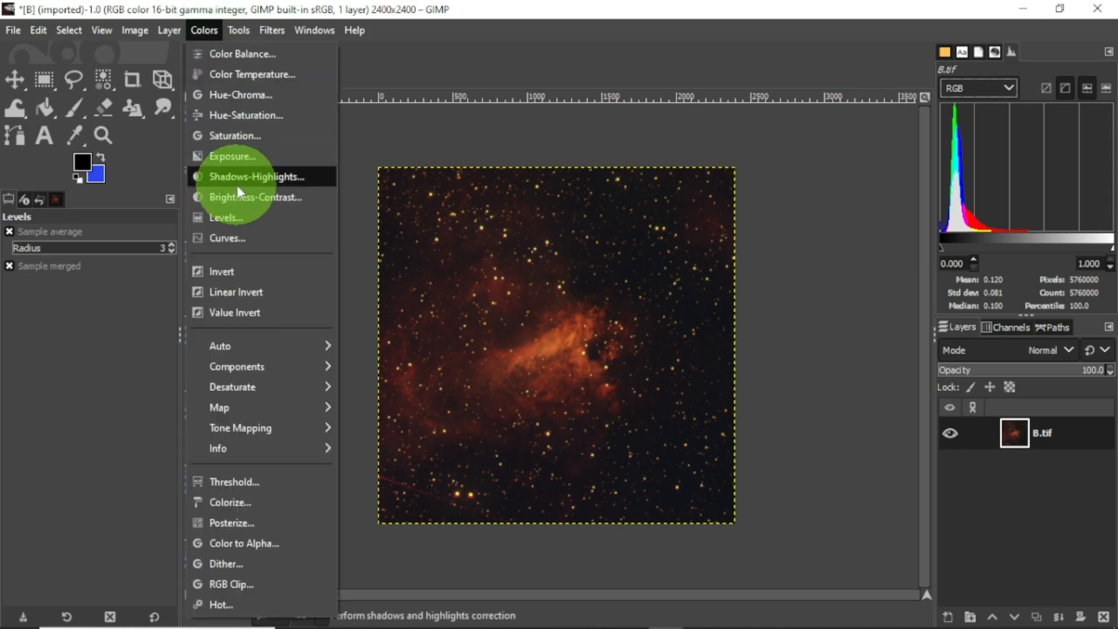
{"action": "left_click", "coordinate": [235, 240]}
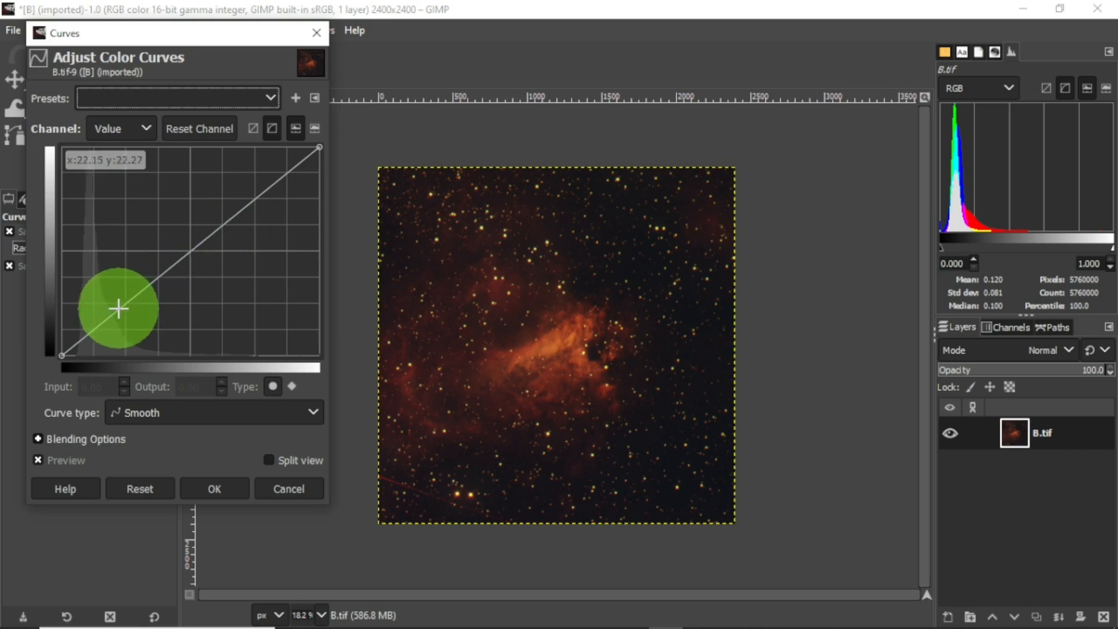
{"action": "left_click_drag", "start_coordinate": [118, 308], "coordinate": [131, 324]}
{"action": "left_click_drag", "start_coordinate": [132, 325], "coordinate": [132, 323]}
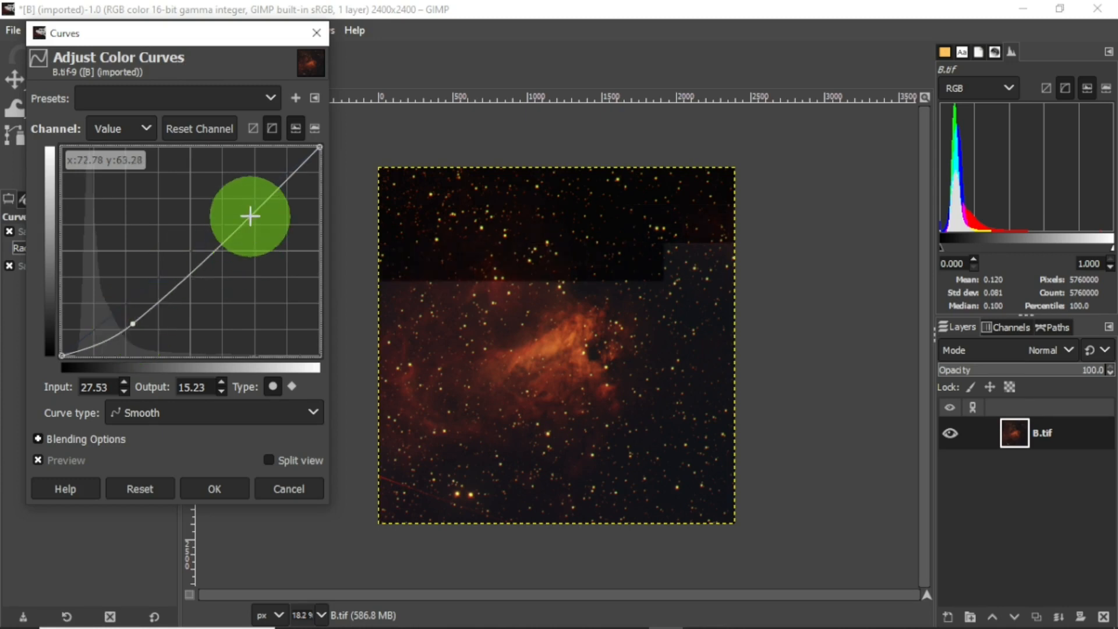
{"action": "left_click_drag", "start_coordinate": [240, 223], "coordinate": [215, 200]}
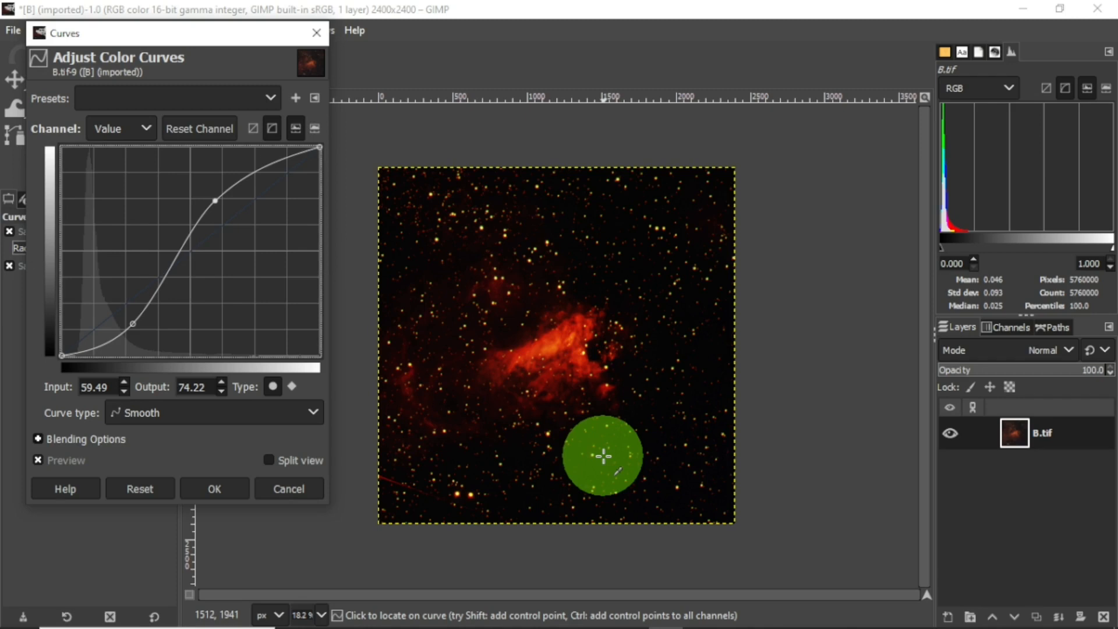
{"action": "left_click", "coordinate": [226, 491]}
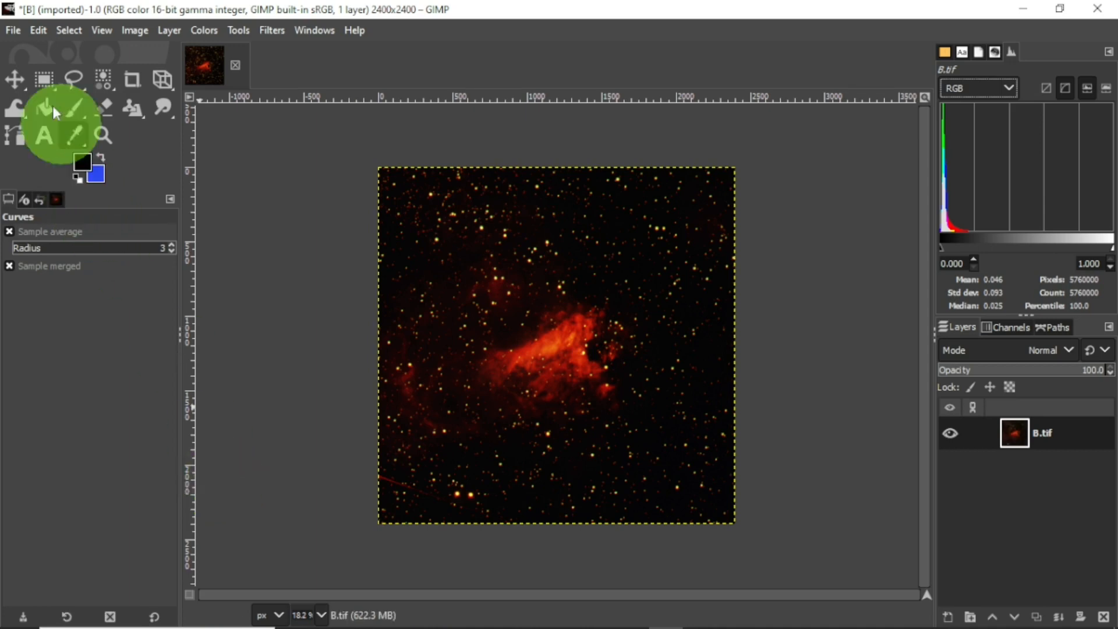
Save the image as M17 Nebulae.xcf in the M17 Nebula folder
{"action": "left_click", "coordinate": [13, 32]}
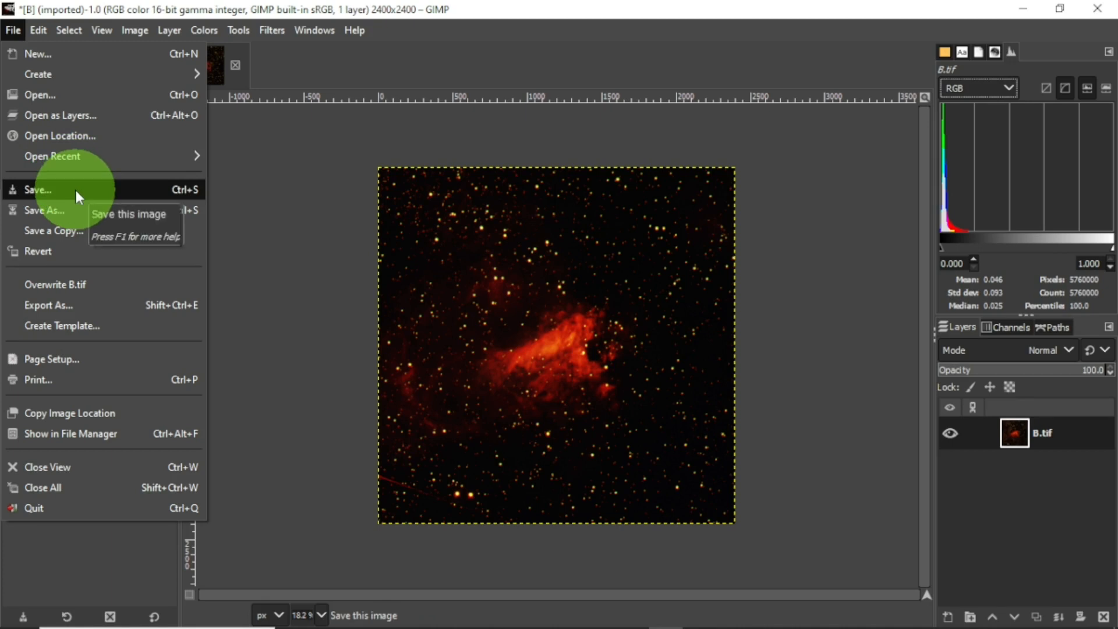
{"action": "left_click", "coordinate": [99, 208]}
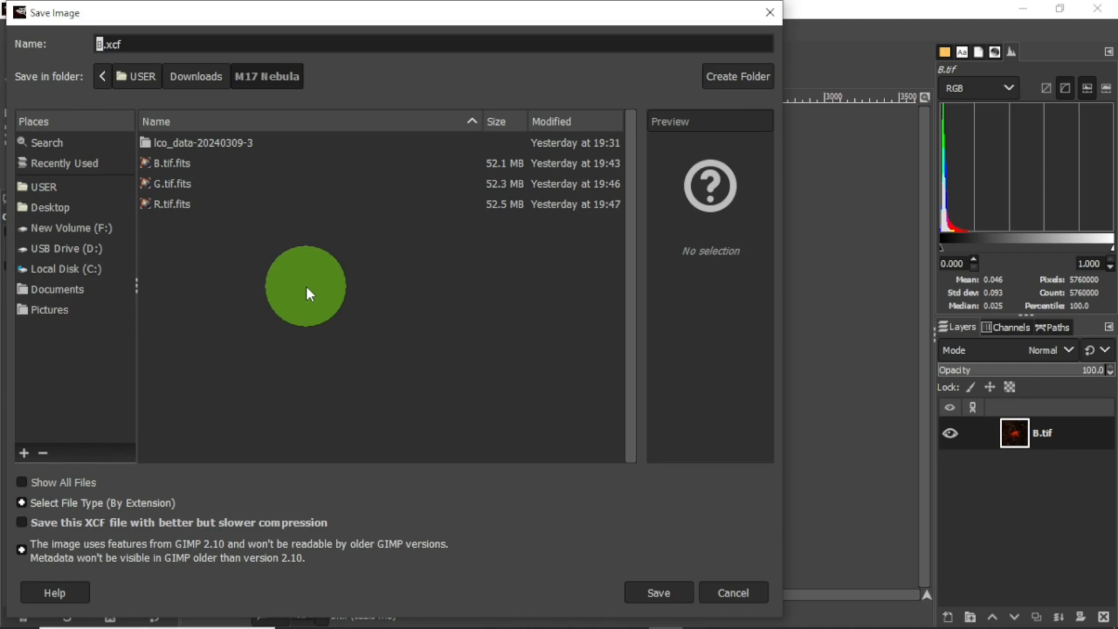
{"action": "type", "text": "M17 Nebulae"}
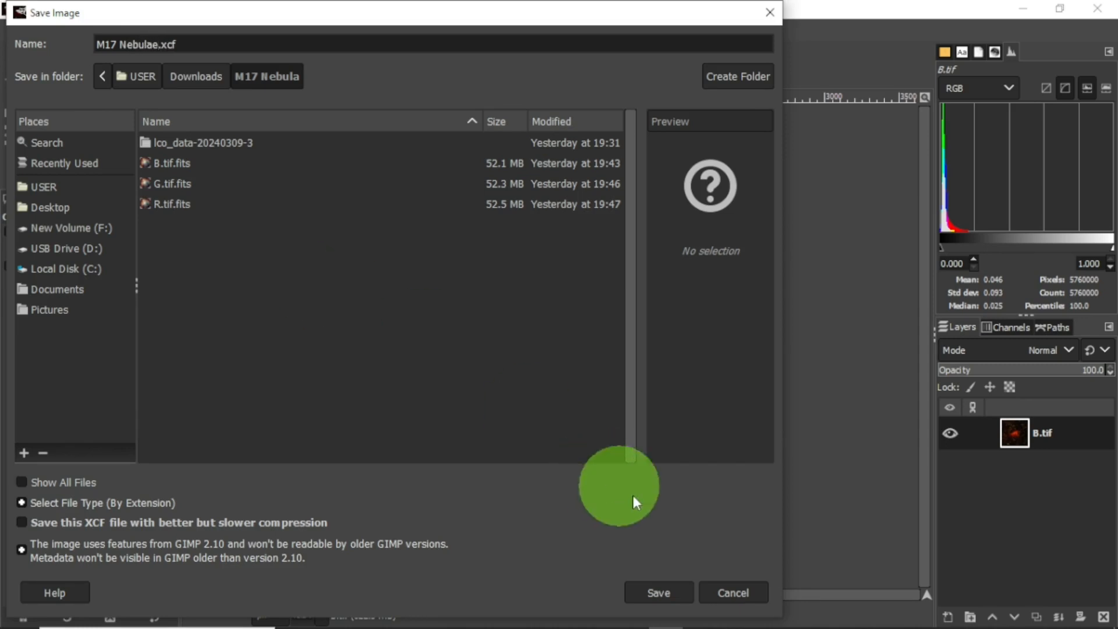
{"action": "left_click", "coordinate": [660, 590]}
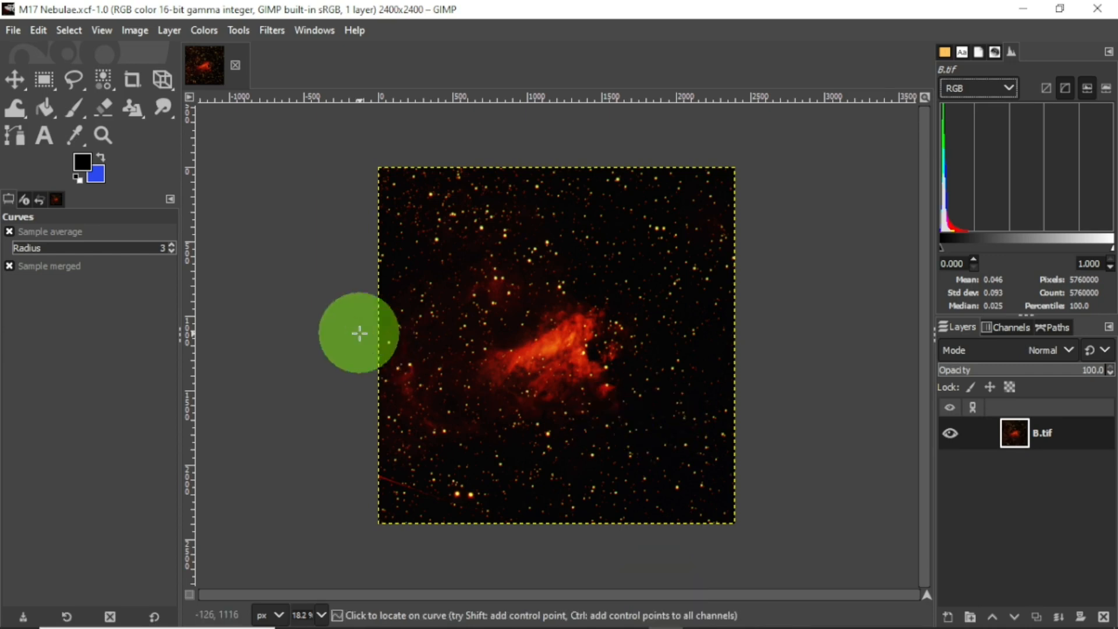
Export the image to the M17 Nebula folder as M17 Nebulae.png, choosing the PNG image file type and keeping the offered PNG options
{"action": "left_click", "coordinate": [13, 31]}
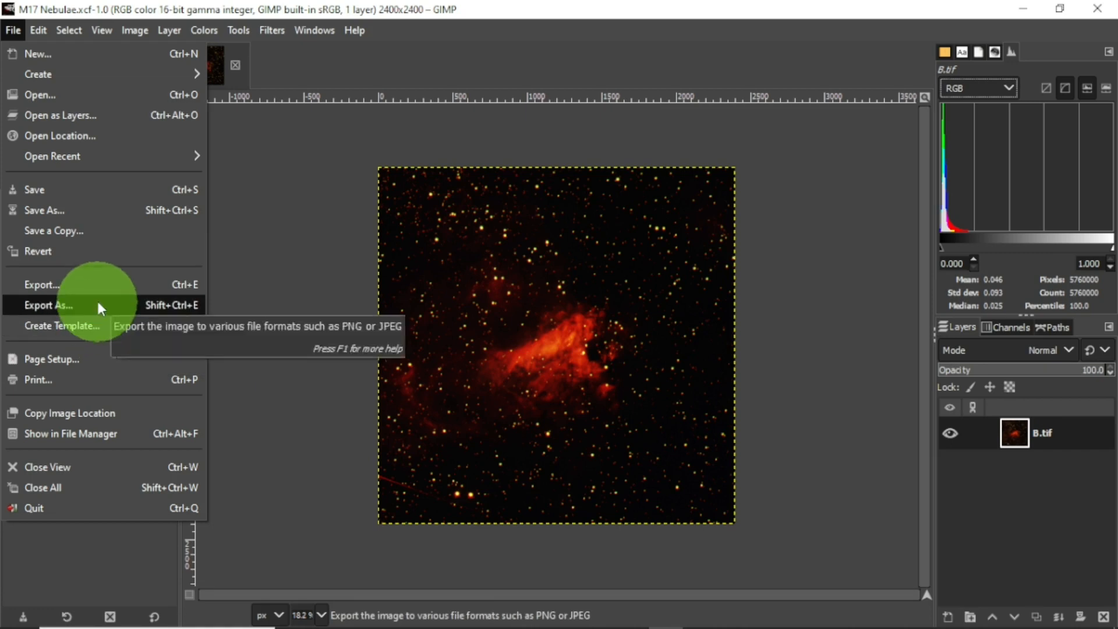
{"action": "left_click", "coordinate": [100, 283]}
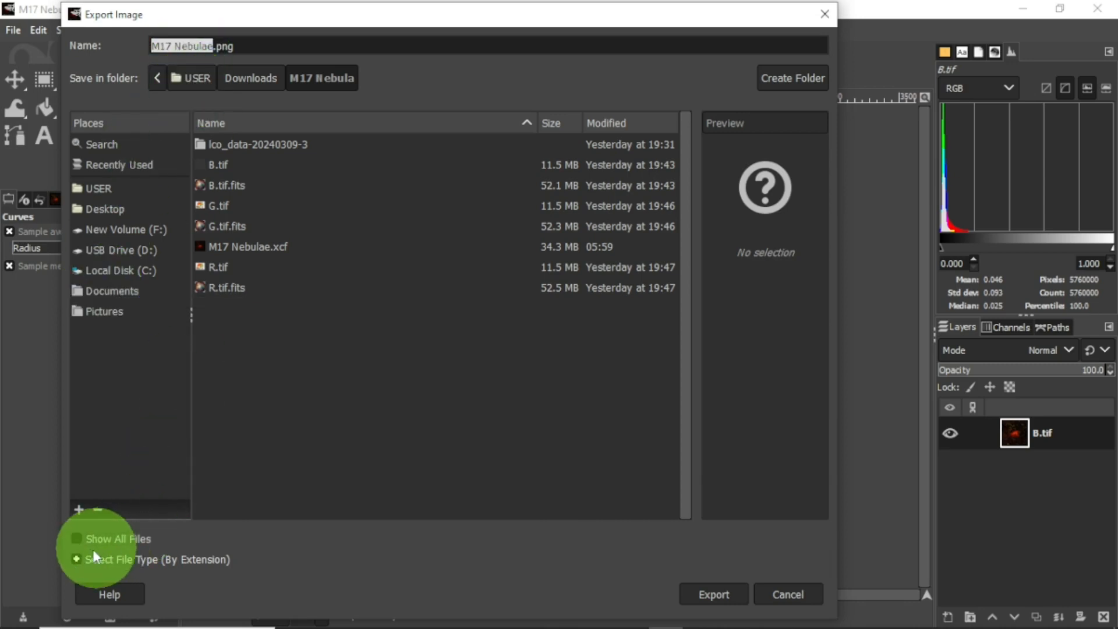
{"action": "left_click", "coordinate": [76, 558]}
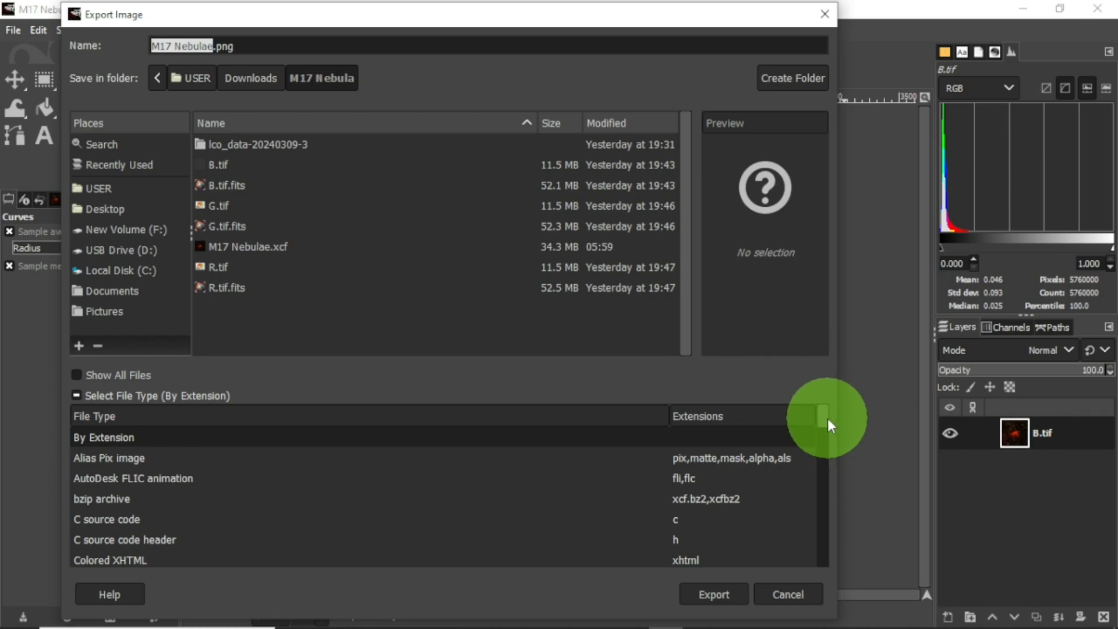
{"action": "left_click_drag", "start_coordinate": [827, 419], "coordinate": [830, 505]}
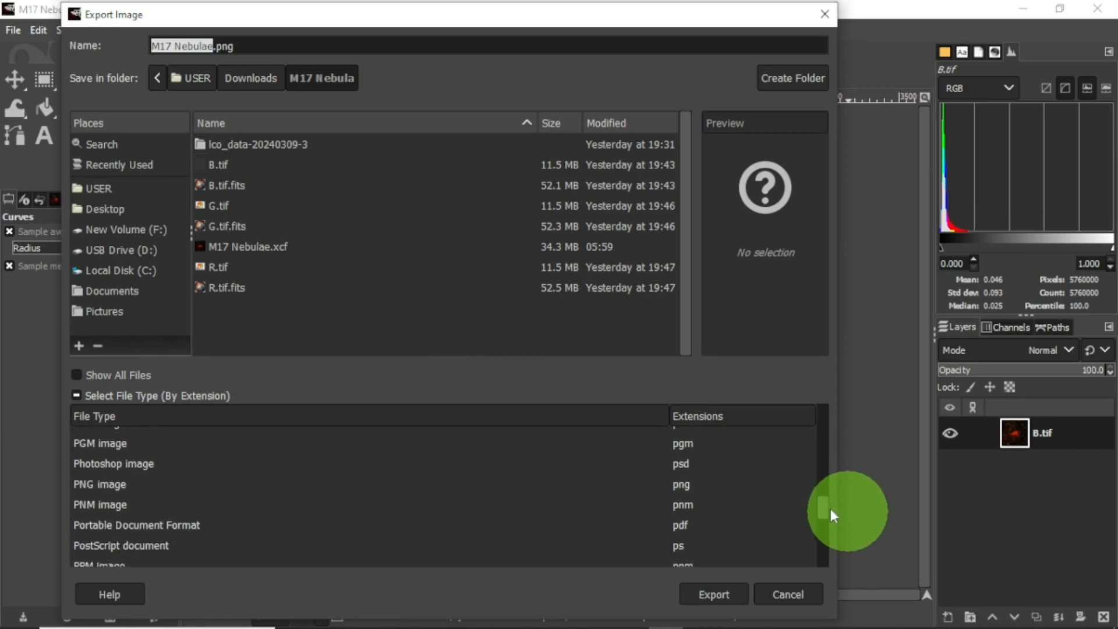
{"action": "left_click", "coordinate": [676, 484]}
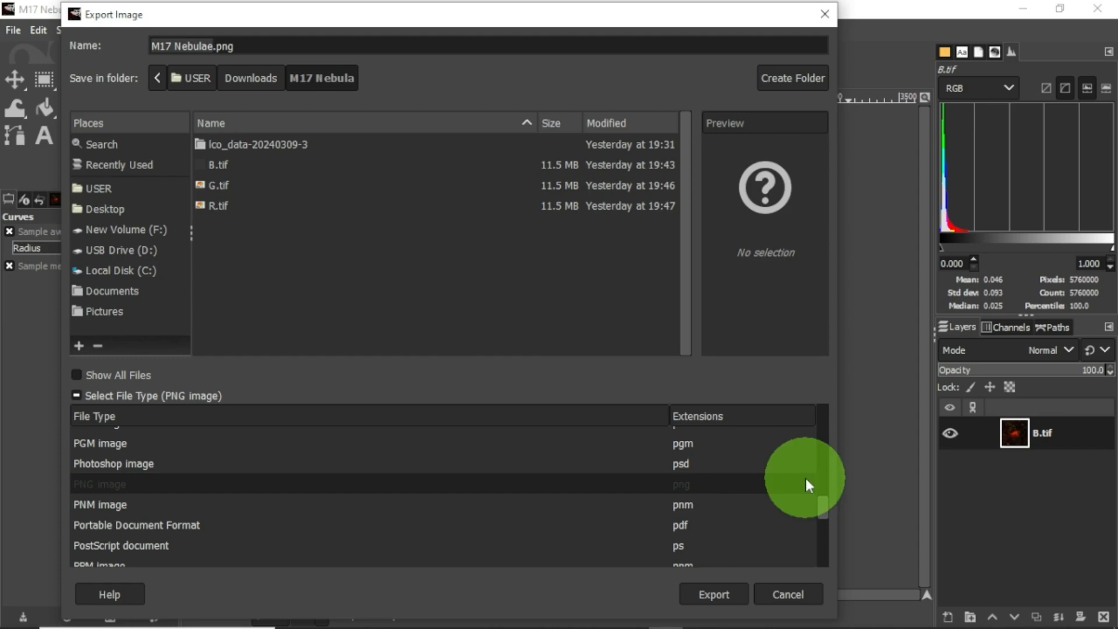
{"action": "left_click_drag", "start_coordinate": [823, 502], "coordinate": [824, 474]}
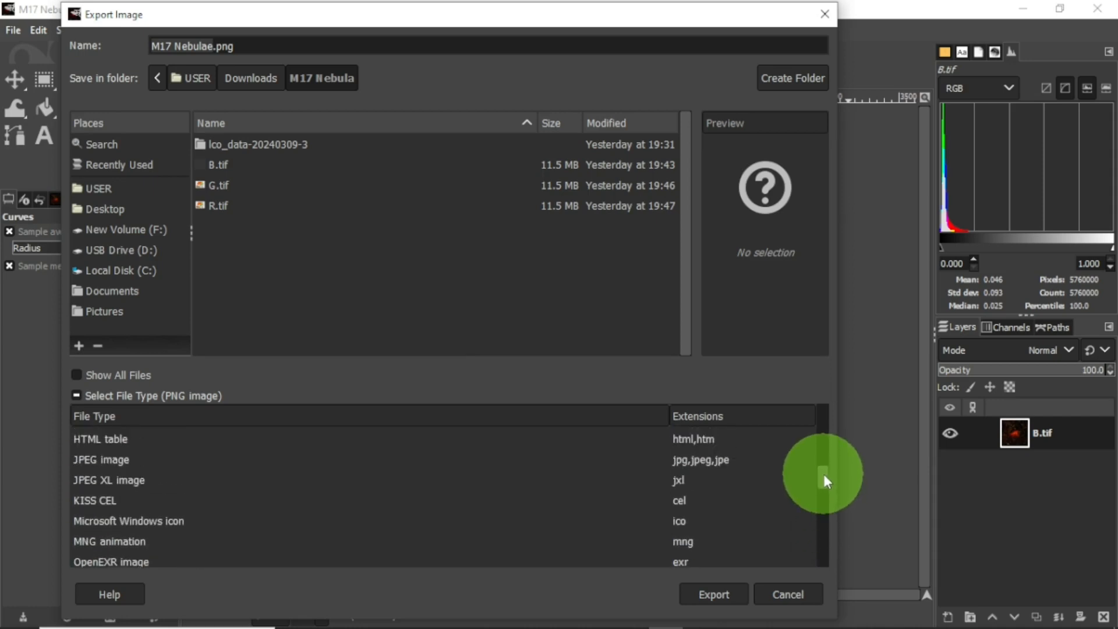
{"action": "left_click_drag", "start_coordinate": [819, 474], "coordinate": [826, 523]}
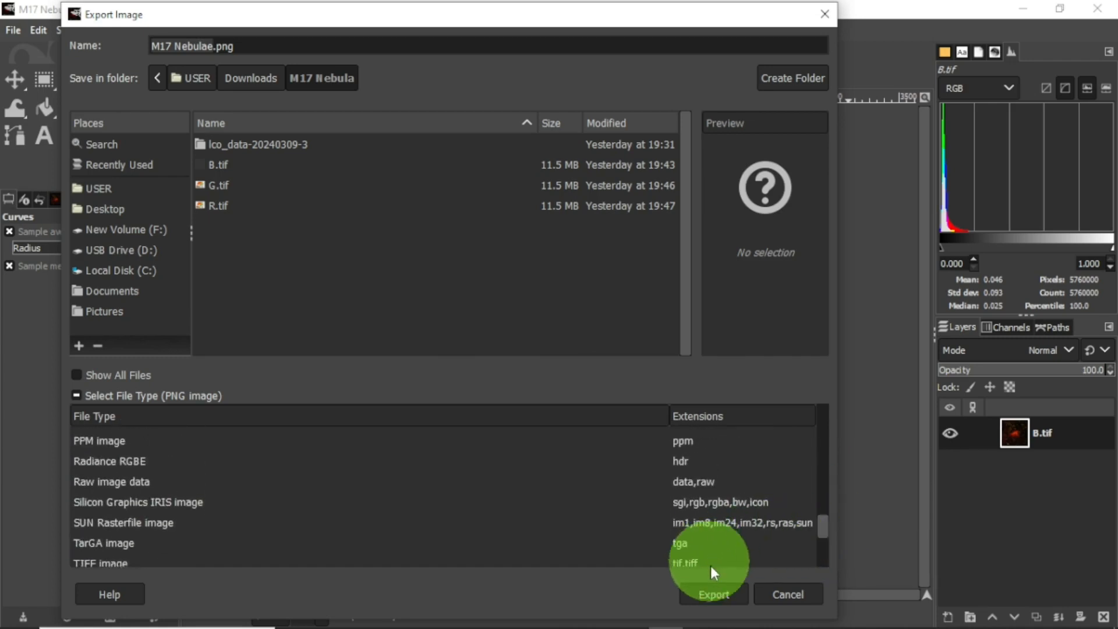
{"action": "left_click", "coordinate": [712, 592]}
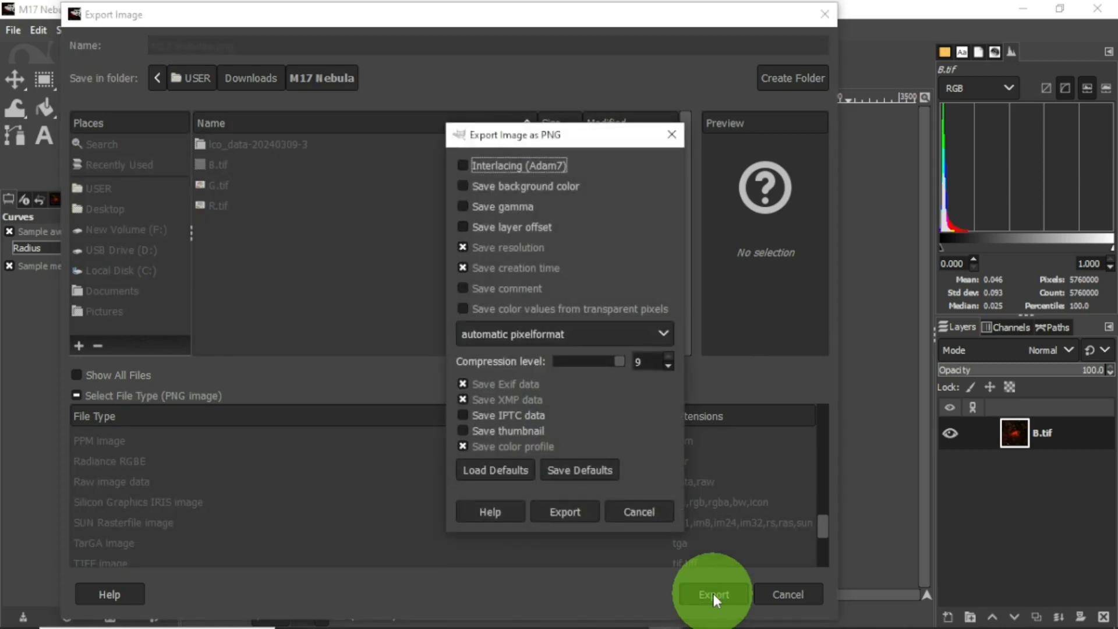
{"action": "left_click", "coordinate": [570, 508]}
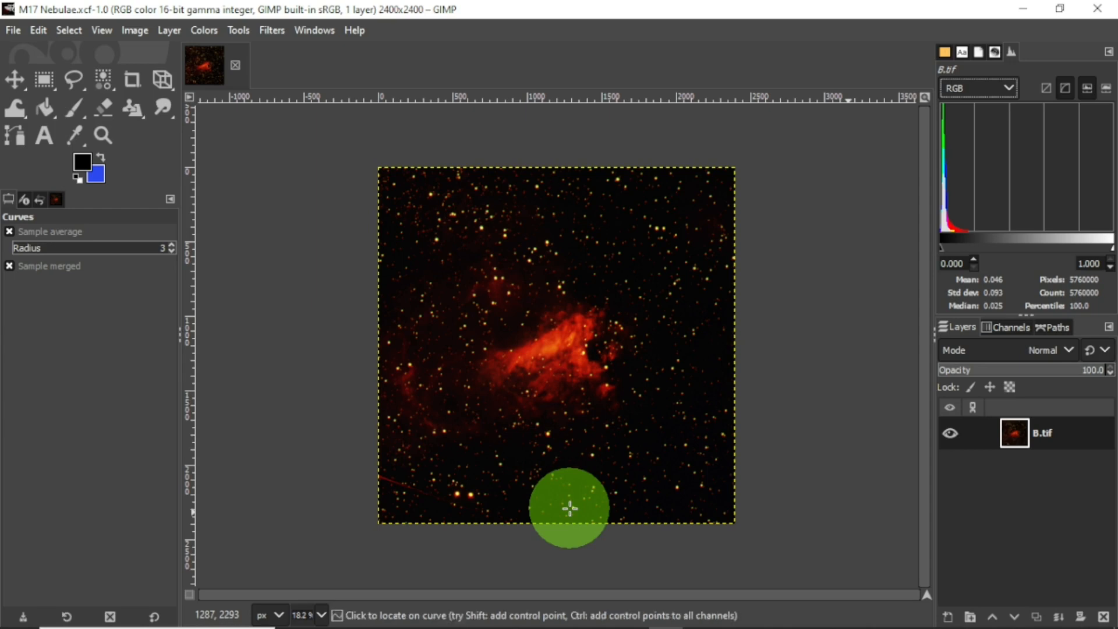
Switch to Chrome, look over the M17 nebula image results and the shared astro photo training data folder in Drive, and return to GIMP
{"action": "mouse_move", "coordinate": [574, 625]}
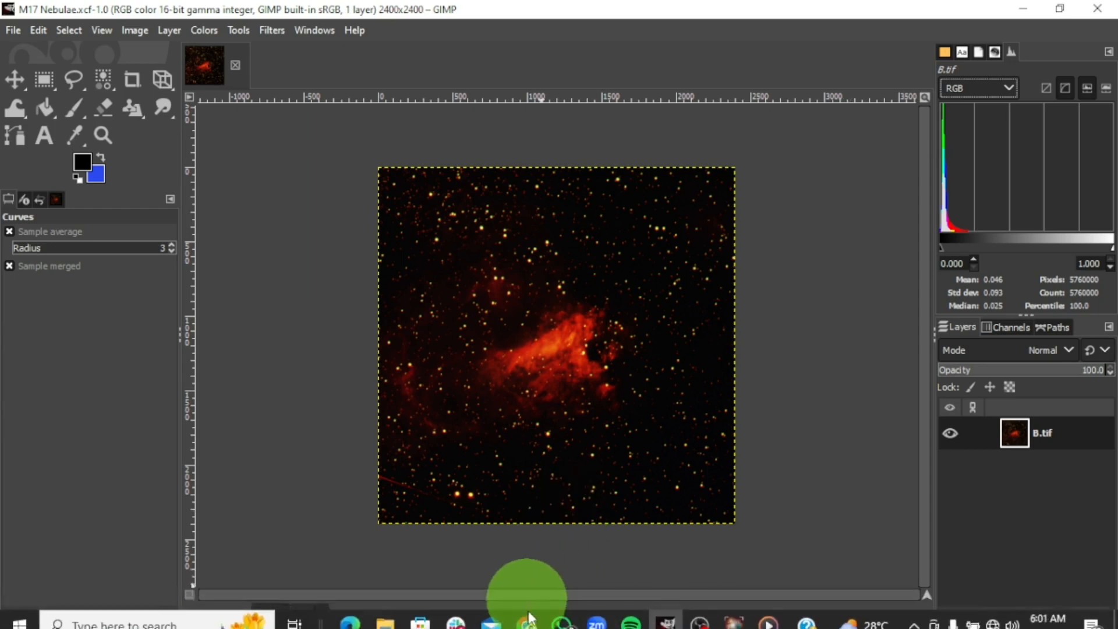
{"action": "mouse_move", "coordinate": [529, 617]}
{"action": "left_click", "coordinate": [532, 536]}
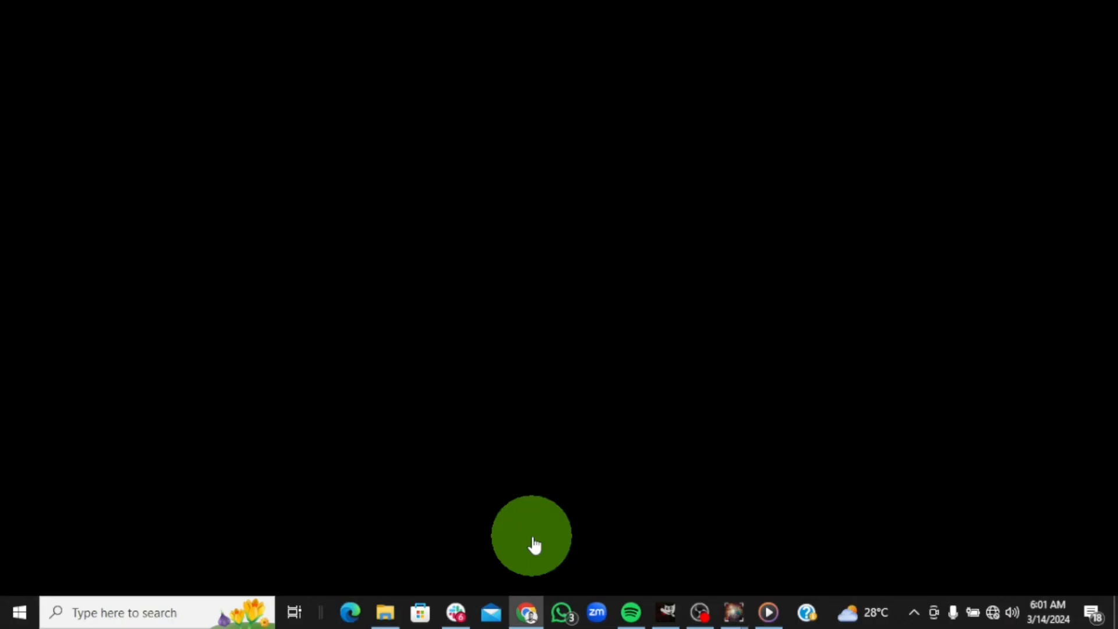
{"action": "left_click_drag", "start_coordinate": [1110, 150], "coordinate": [1114, 224]}
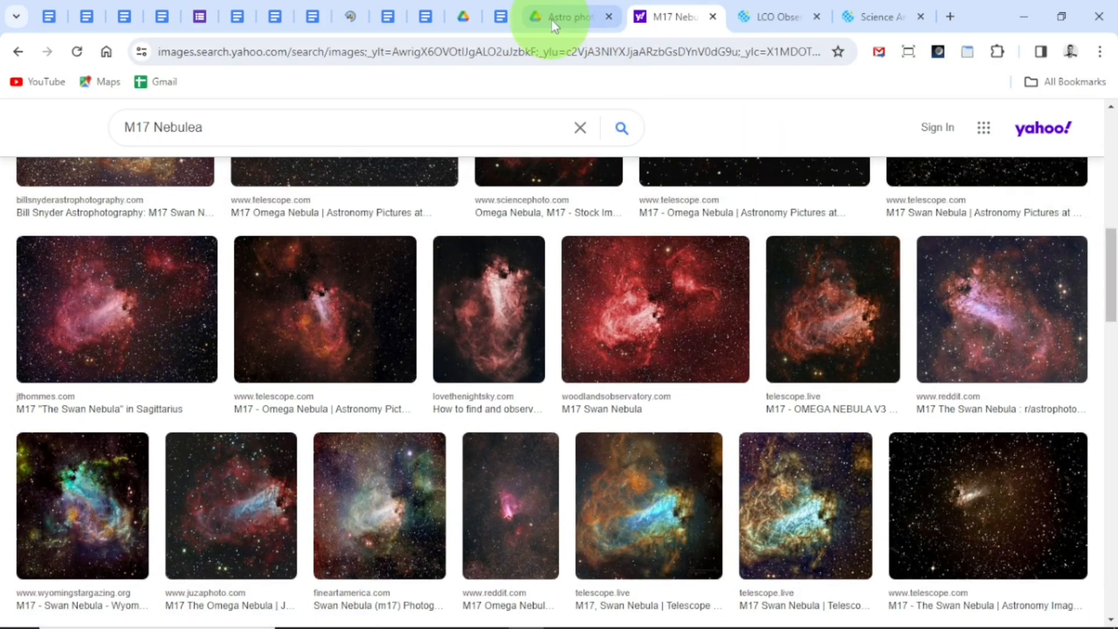
{"action": "left_click", "coordinate": [561, 8]}
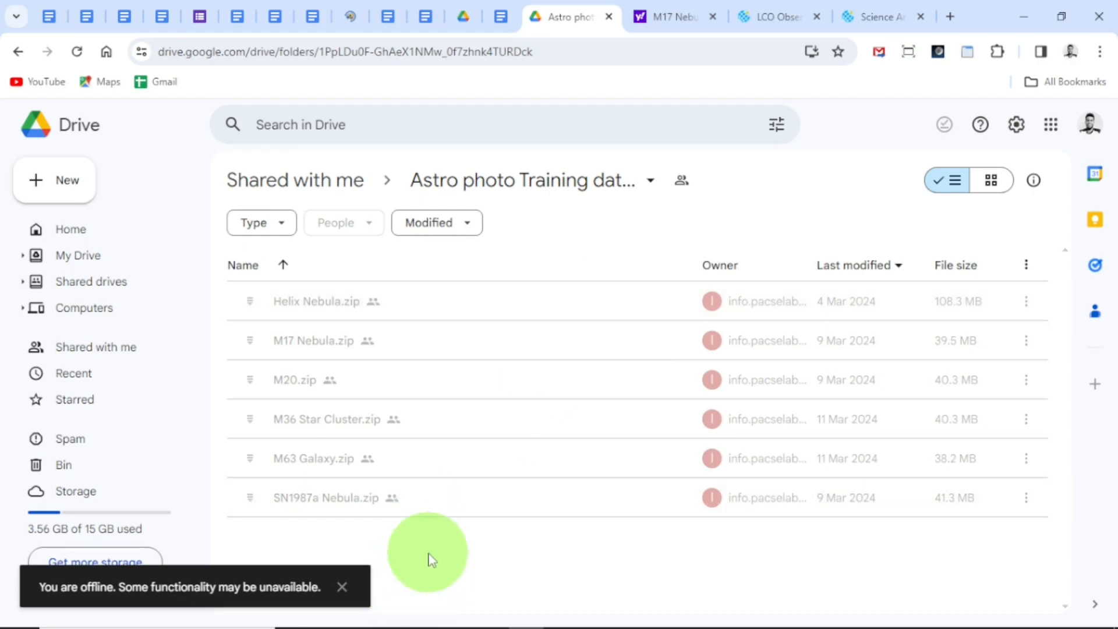
{"action": "left_click", "coordinate": [1032, 15]}
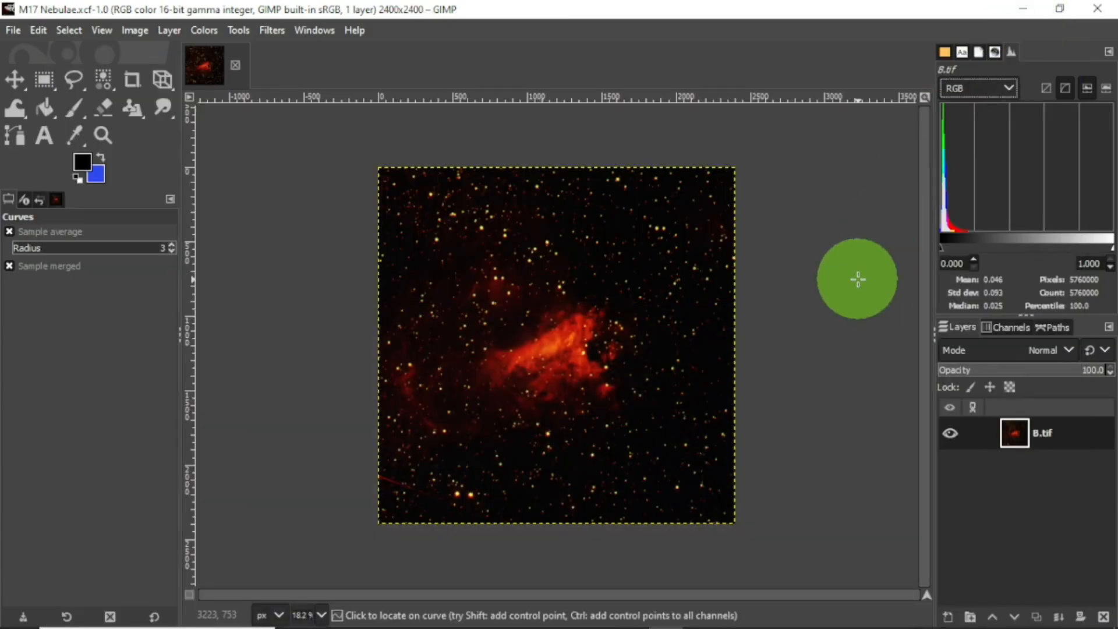